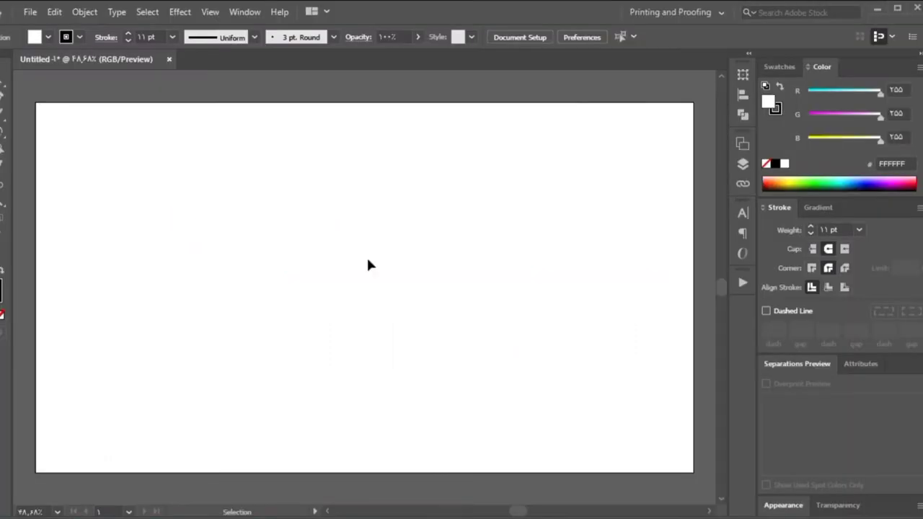
# Step: Draw the bottom bun rectangle near the lower middle and round its corners
pyautogui.moveTo(264, 364)
pyautogui.mouseDown()
pyautogui.moveTo(345, 406)
pyautogui.moveTo(490, 411)
pyautogui.moveTo(303, 388)
pyautogui.mouseUp()
pyautogui.press('a')
pyautogui.press('v')
pyautogui.moveTo(370, 370); pyautogui.dragTo(337, 370)
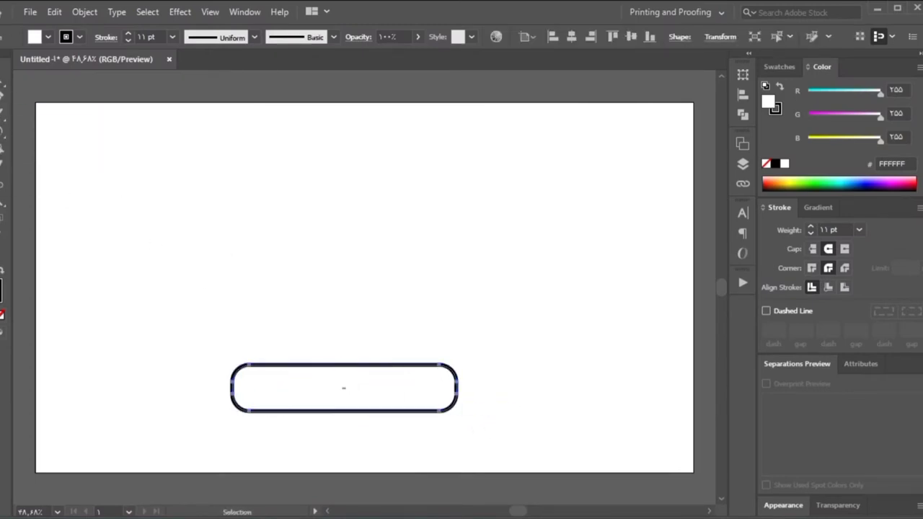
# Step: Draw a wider rectangle above the bottom bun and round it into a pill
pyautogui.press('m')
pyautogui.moveTo(218, 334)
pyautogui.mouseDown()
pyautogui.moveTo(466, 362)
pyautogui.moveTo(343, 362)
pyautogui.mouseUp()
pyautogui.press('a')
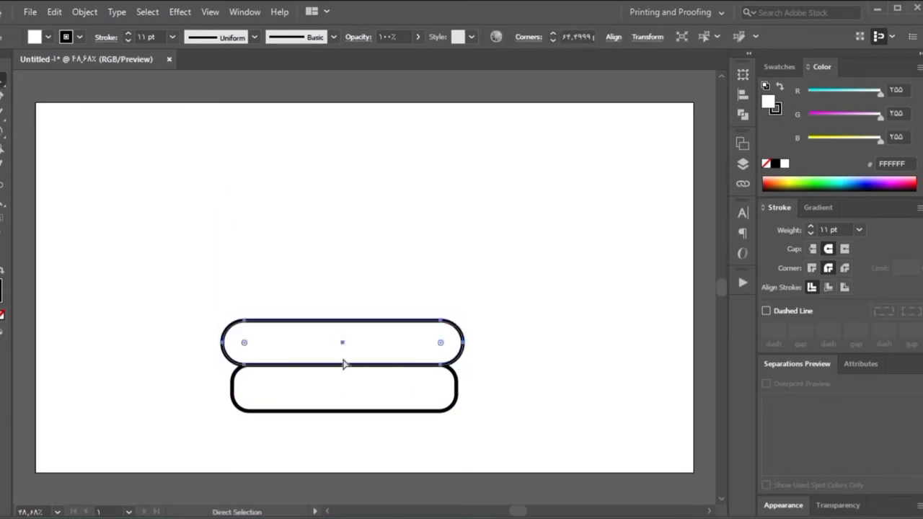
pyautogui.press('v')
pyautogui.click(68, 187)
# Step: Add a thin rounded pill and move it down onto the wider pill
pyautogui.press('m')
pyautogui.moveTo(200, 230); pyautogui.dragTo(301, 231)
pyautogui.moveTo(221, 286); pyautogui.dragTo(456, 301)
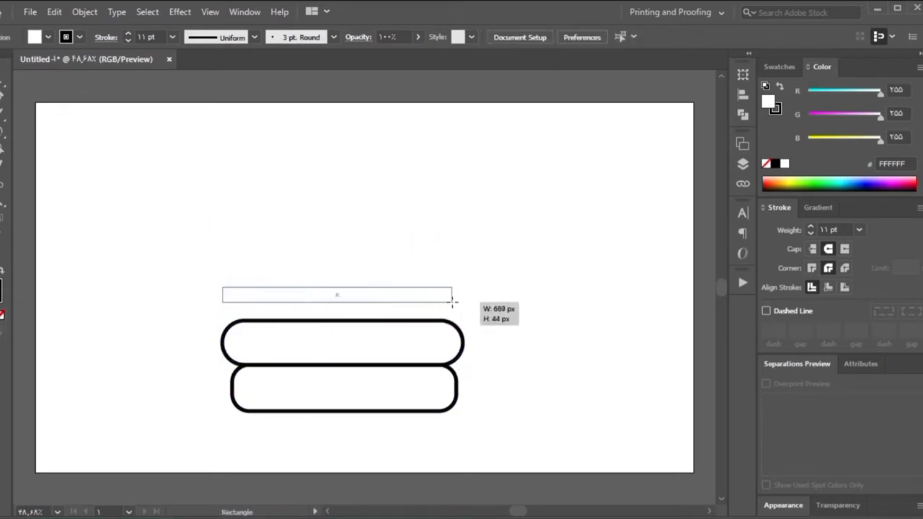
pyautogui.click(6, 90)
pyautogui.moveTo(232, 294)
pyautogui.mouseDown()
pyautogui.moveTo(247, 309)
pyautogui.moveTo(286, 315)
pyautogui.mouseUp()
pyautogui.click(191, 308)
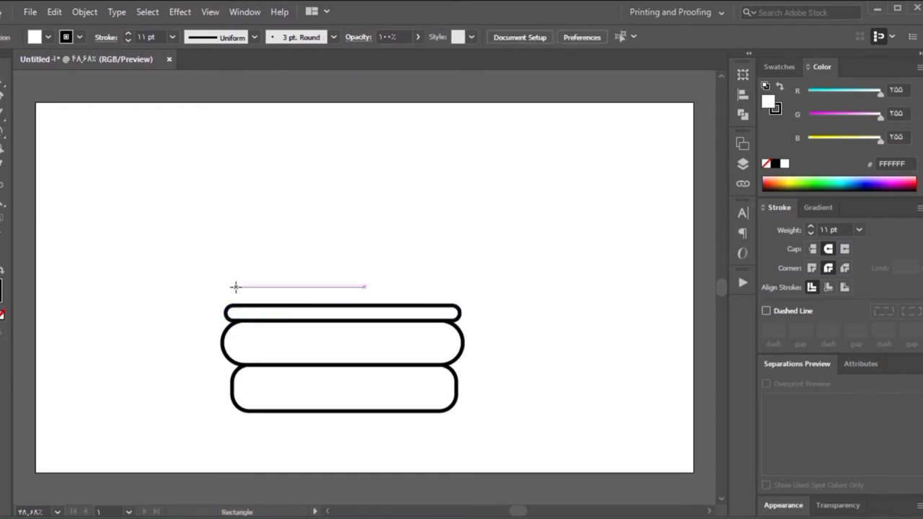
# Step: Draw a thin flat bar on top of the stack
pyautogui.moveTo(235, 287); pyautogui.dragTo(451, 303)
pyautogui.press('v')
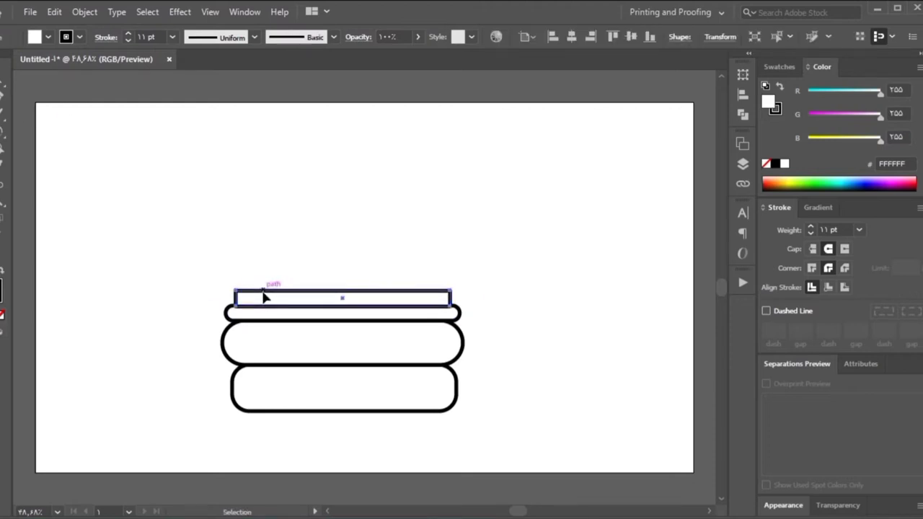
pyautogui.click(263, 293)
# Step: Try sketching a wavy path above the bars, deleting the failed attempts
pyautogui.moveTo(222, 268)
pyautogui.mouseDown()
pyautogui.moveTo(233, 252)
pyautogui.moveTo(261, 262)
pyautogui.mouseUp()
pyautogui.moveTo(312, 248); pyautogui.dragTo(339, 282)
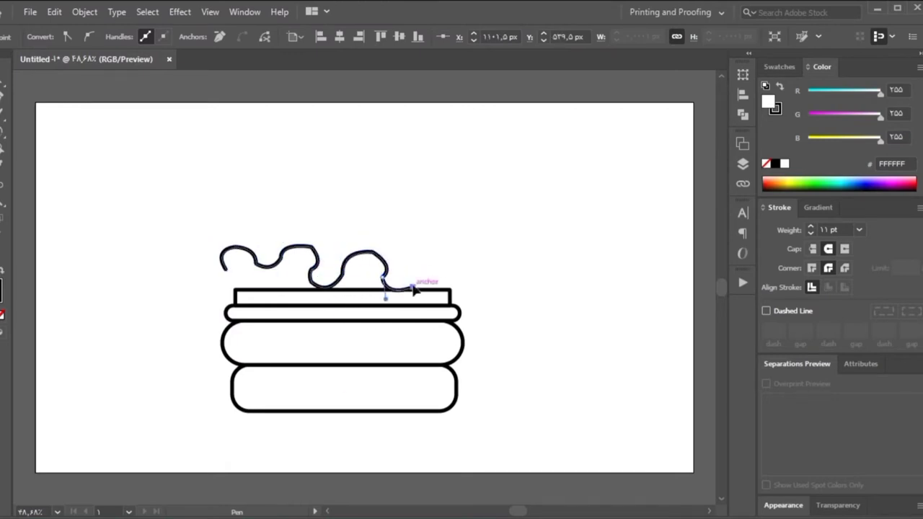
pyautogui.press('Delete')
pyautogui.moveTo(209, 281); pyautogui.dragTo(243, 259)
pyautogui.press('Delete')
pyautogui.hotkey('shift', '`')
pyautogui.click(232, 271)
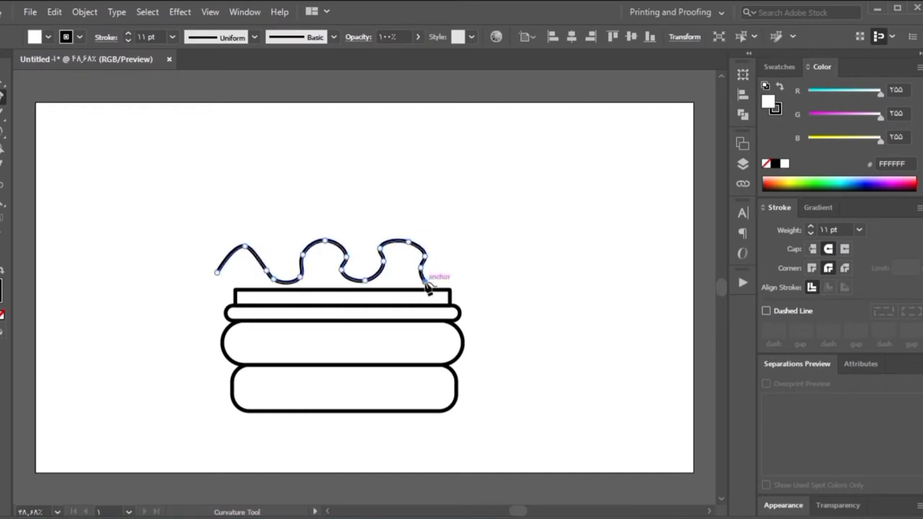
pyautogui.press('Delete')
# Step: Draw a closed wavy lettuce outline with the Curvature tool and move it onto the top bar
pyautogui.click(229, 267)
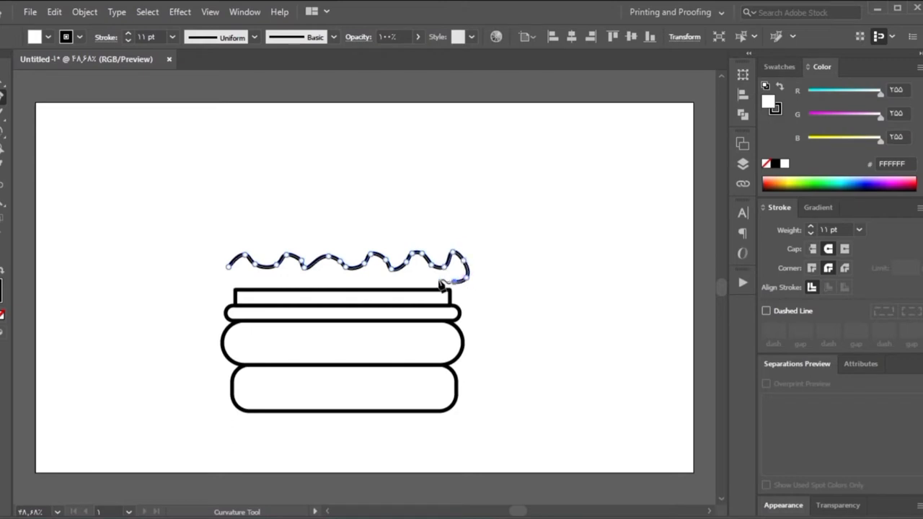
pyautogui.click(353, 281)
pyautogui.click(335, 280)
pyautogui.click(319, 281)
pyautogui.click(303, 280)
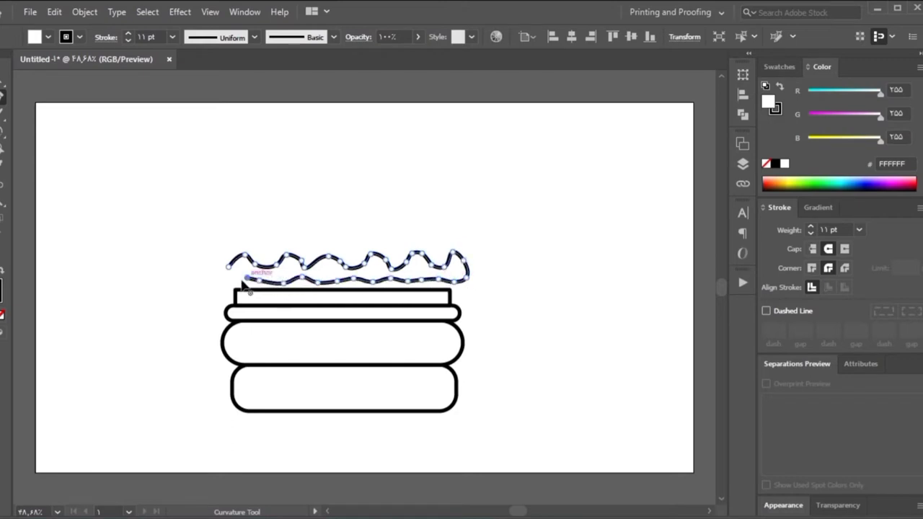
pyautogui.press('v')
pyautogui.moveTo(310, 261); pyautogui.dragTo(315, 269)
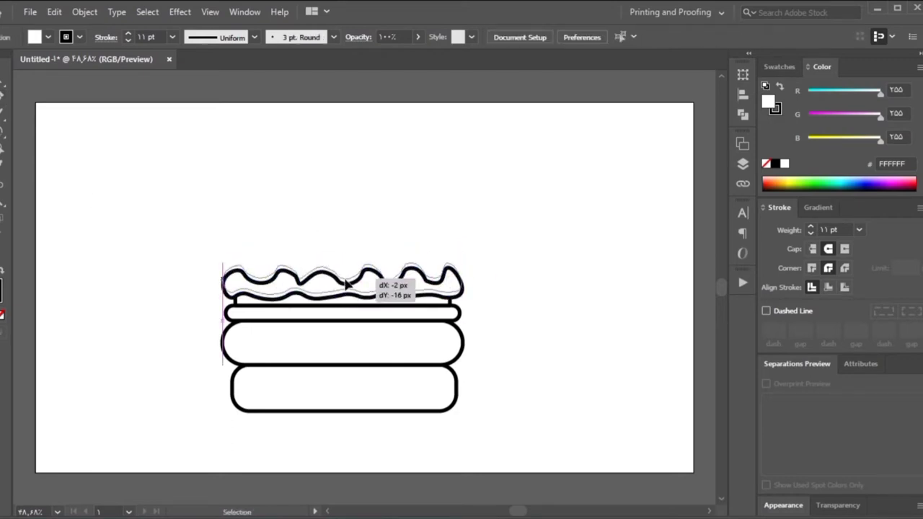
pyautogui.click(217, 278)
# Step: Draw a tall rectangle above the lettuce and a large circle centred over it
pyautogui.click(3, 124)
pyautogui.moveTo(226, 186); pyautogui.dragTo(450, 254)
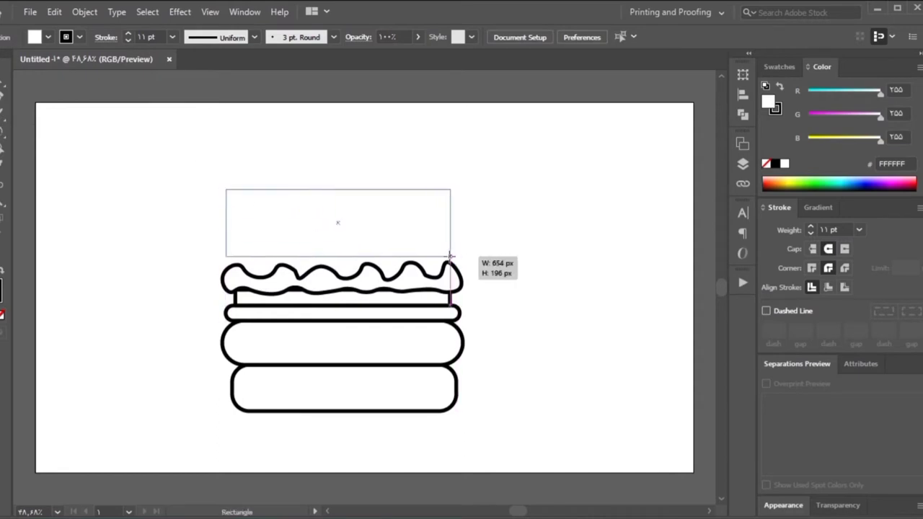
pyautogui.press('l')
pyautogui.moveTo(106, 134)
pyautogui.mouseDown()
pyautogui.moveTo(215, 220)
pyautogui.moveTo(369, 396)
pyautogui.mouseUp()
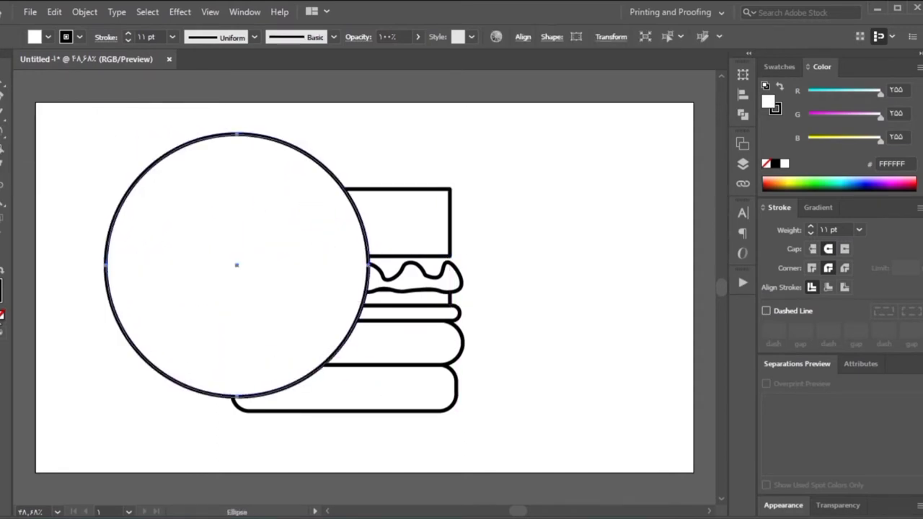
pyautogui.press('v')
pyautogui.moveTo(127, 198); pyautogui.dragTo(228, 186)
# Step: Merge the top of the circle with Shape Builder and round the rectangle's lower corners
pyautogui.hotkey('ctrl', 'a')
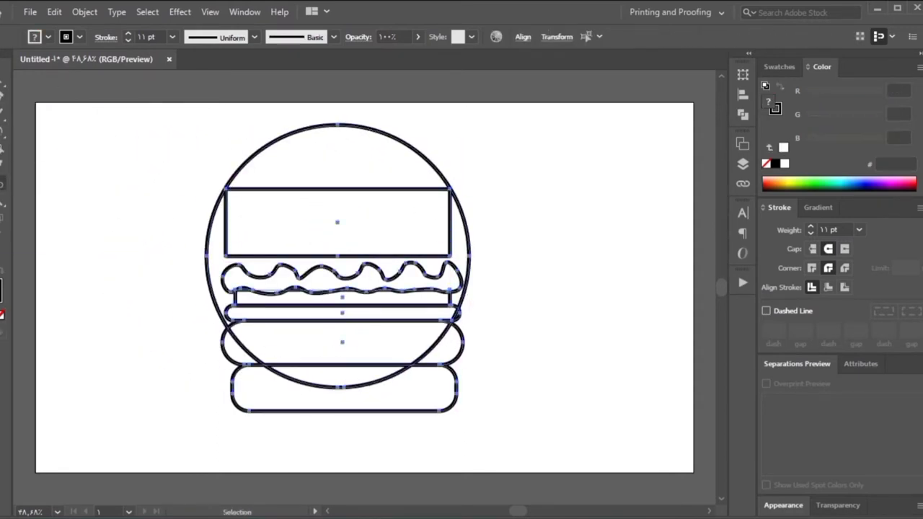
pyautogui.hotkey('shift', 'm')
pyautogui.click(288, 173)
pyautogui.press('v')
pyautogui.click(465, 128)
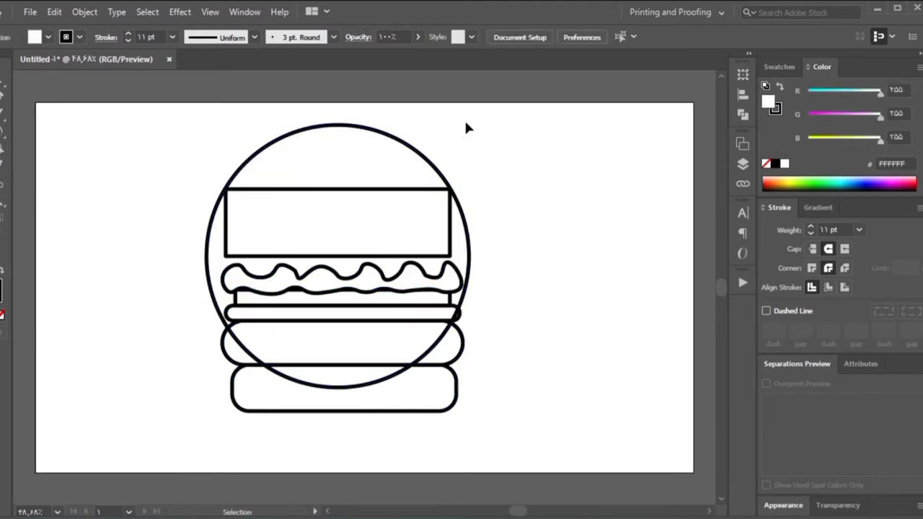
pyautogui.press('a')
pyautogui.click(233, 237)
pyautogui.moveTo(238, 243); pyautogui.dragTo(252, 229)
pyautogui.press('v')
pyautogui.click(243, 164)
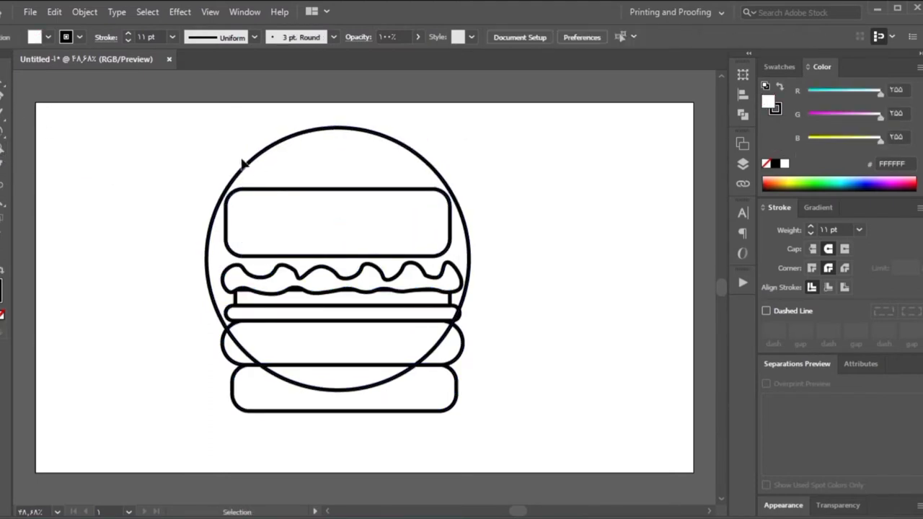
# Step: Merge the dome and rectangle into the top bun and delete the circle's leftover arcs
pyautogui.hotkey('ctrl', 'a')
pyautogui.click(2, 147)
pyautogui.moveTo(284, 186); pyautogui.dragTo(284, 231)
pyautogui.moveTo(216, 268); pyautogui.dragTo(461, 267)
pyautogui.moveTo(268, 383); pyautogui.dragTo(445, 352)
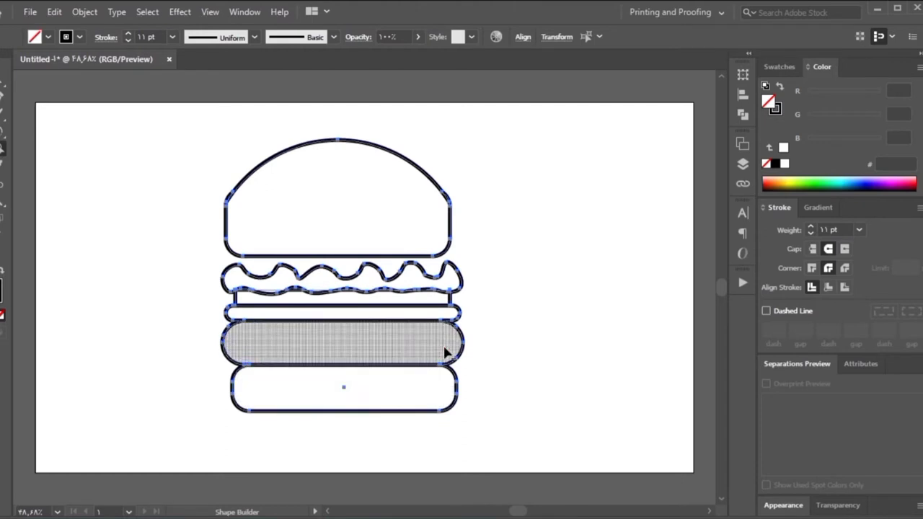
pyautogui.press('a')
pyautogui.moveTo(263, 231)
pyautogui.mouseDown()
pyautogui.moveTo(267, 181)
pyautogui.moveTo(324, 184)
pyautogui.mouseUp()
pyautogui.hotkey('ctrl', 'z')
pyautogui.click(322, 176)
# Step: Tuck the lettuce under the top bun and move the bottom bun up under the patty
pyautogui.press('a')
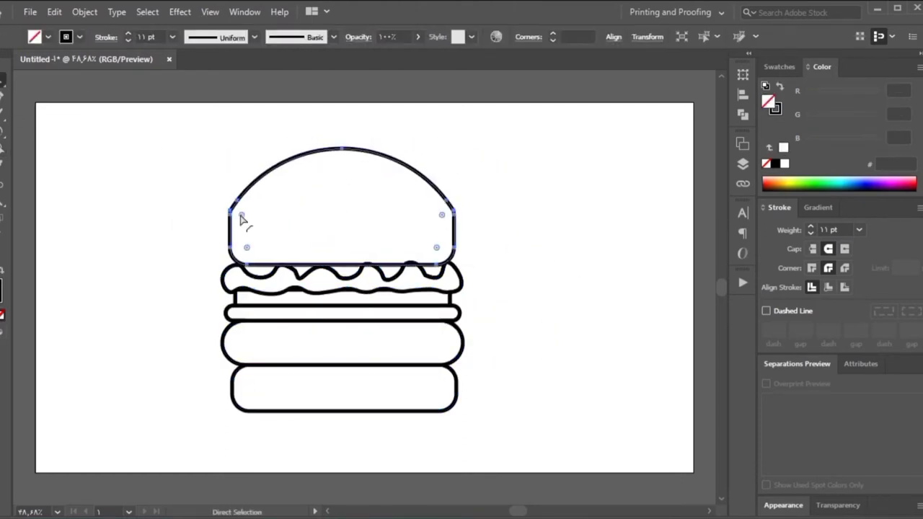
pyautogui.press('v')
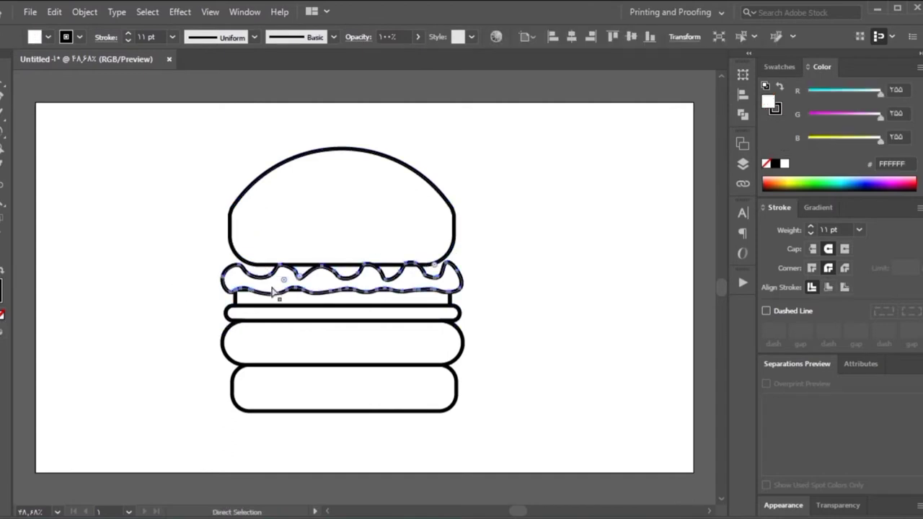
pyautogui.moveTo(326, 281)
pyautogui.mouseDown()
pyautogui.moveTo(448, 360)
pyautogui.moveTo(329, 281)
pyautogui.mouseUp()
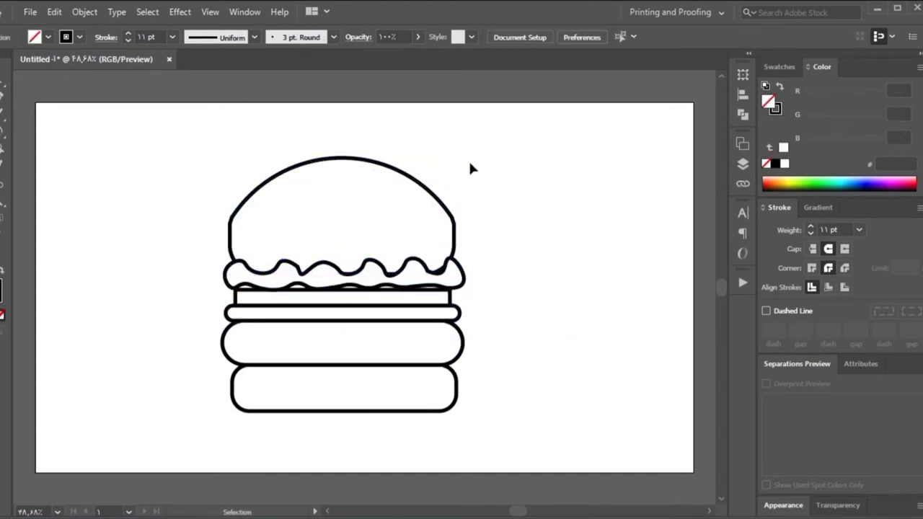
pyautogui.moveTo(404, 166); pyautogui.dragTo(403, 179)
pyautogui.moveTo(346, 401); pyautogui.dragTo(346, 387)
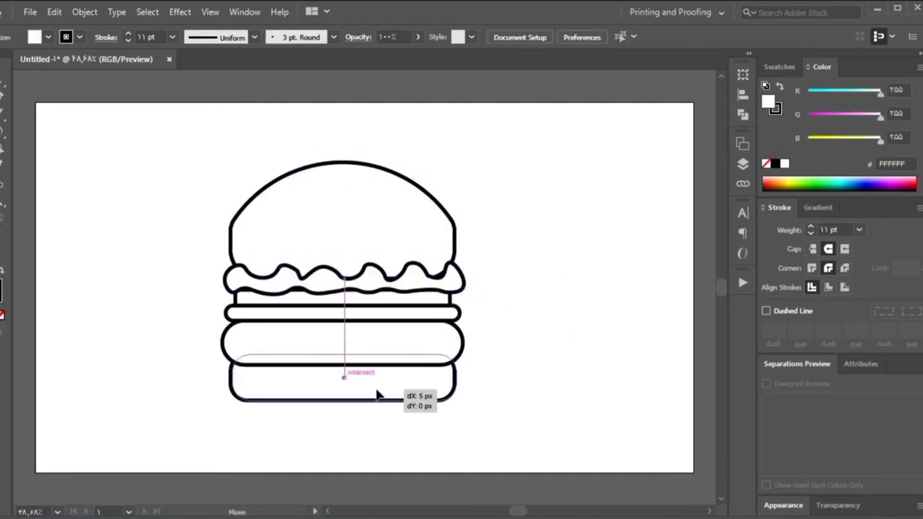
# Step: Fill the top bun orange, the bottom bun pale yellow and the patty dark brown
pyautogui.click(252, 190)
pyautogui.click(775, 178)
pyautogui.moveTo(776, 178); pyautogui.dragTo(780, 177)
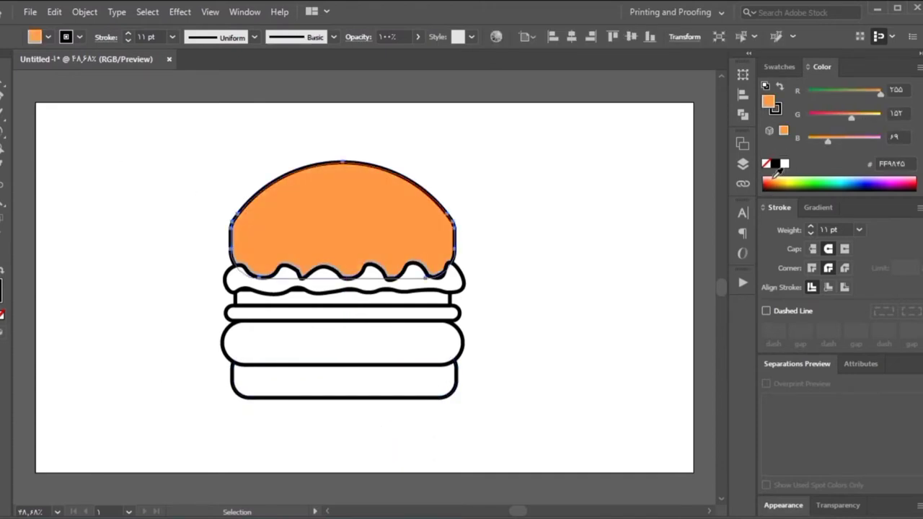
pyautogui.click(343, 379)
pyautogui.click(793, 177)
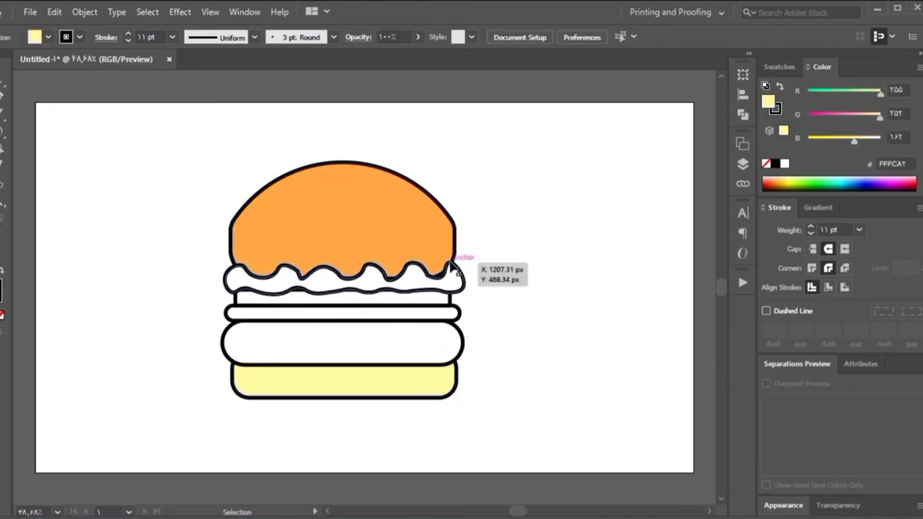
pyautogui.click(343, 338)
pyautogui.click(772, 189)
# Step: Fill the cheese bar yellow, the tomato bar red and the lettuce yellow-green
pyautogui.click(382, 313)
pyautogui.click(788, 182)
pyautogui.click(422, 297)
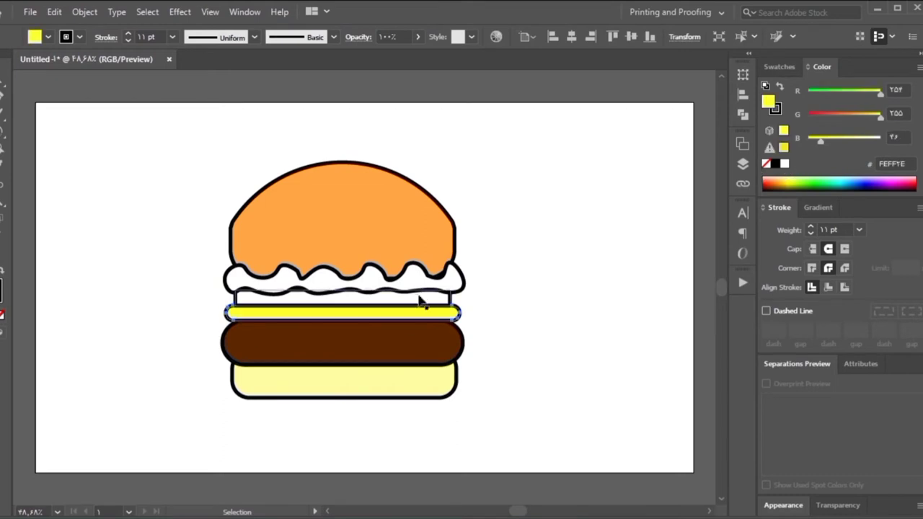
pyautogui.click(770, 176)
pyautogui.click(338, 279)
pyautogui.moveTo(818, 180); pyautogui.dragTo(806, 184)
pyautogui.click(581, 342)
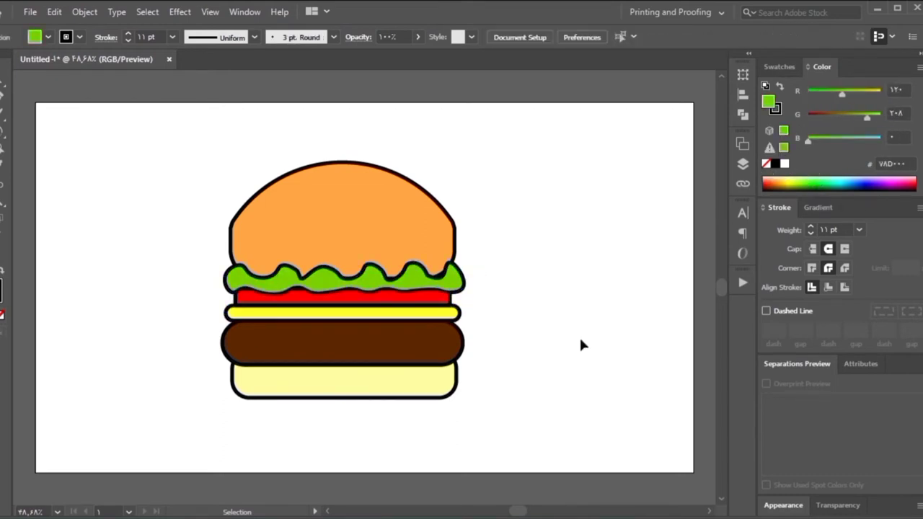
# Step: Trace a closed cheese drip outline with three lobes hanging over the patty
pyautogui.click(3, 94)
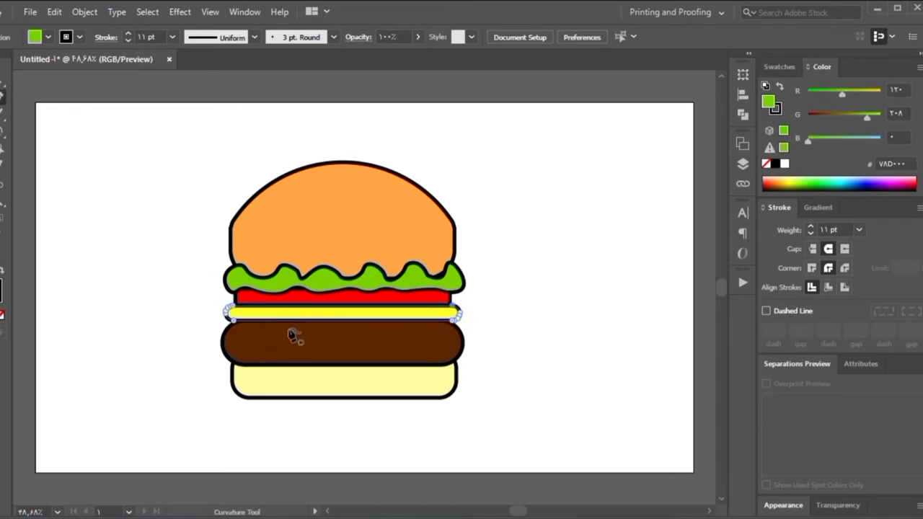
pyautogui.click(286, 317)
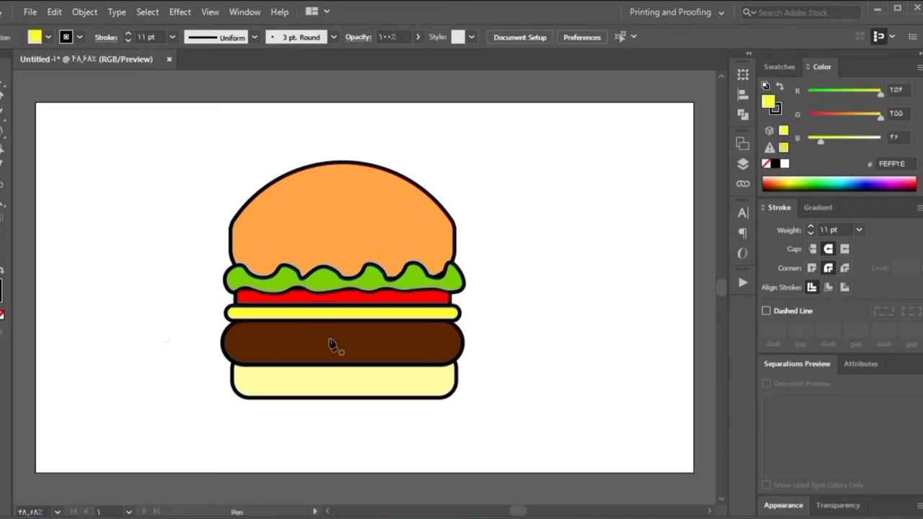
pyautogui.click(295, 318)
pyautogui.click(298, 356)
pyautogui.click(317, 337)
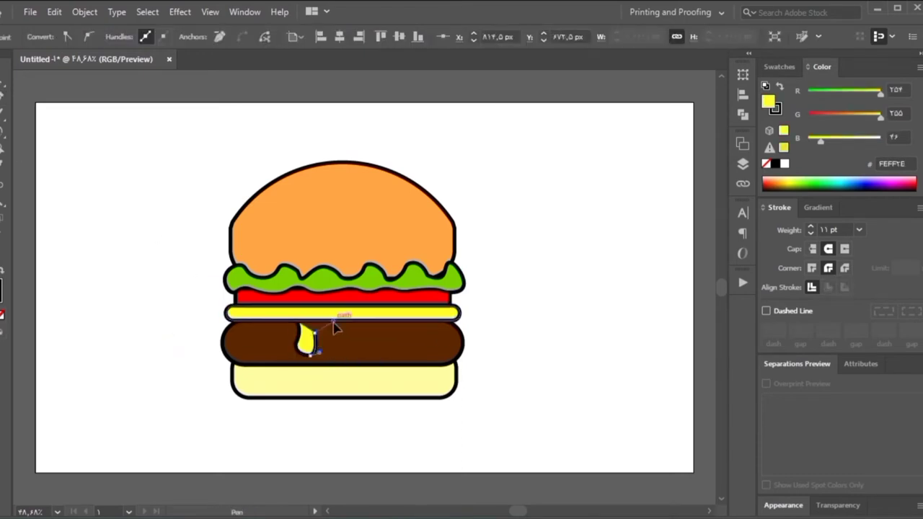
pyautogui.click(339, 324)
pyautogui.click(341, 369)
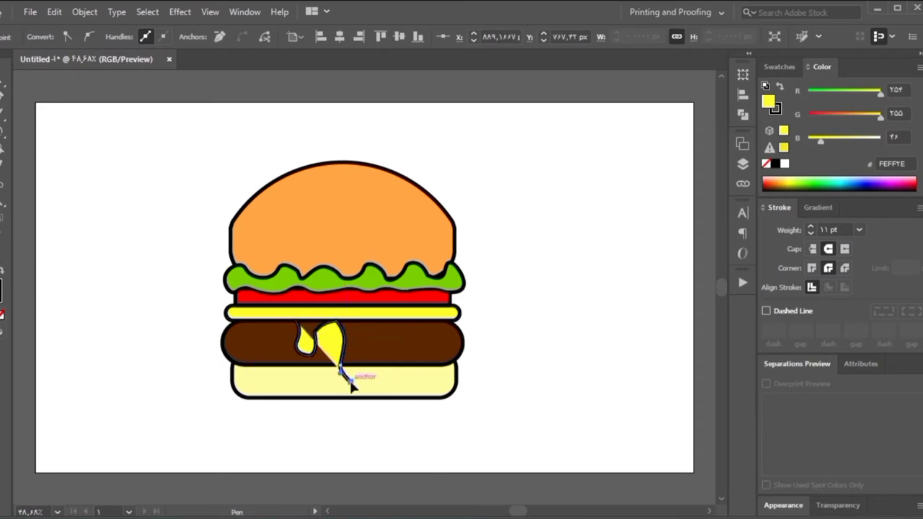
pyautogui.click(361, 330)
pyautogui.click(389, 333)
pyautogui.click(408, 372)
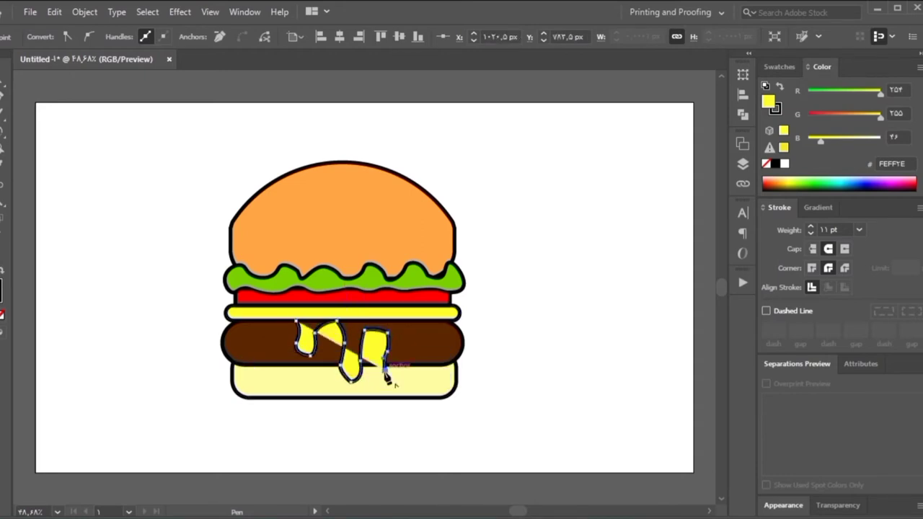
pyautogui.click(426, 336)
pyautogui.click(450, 323)
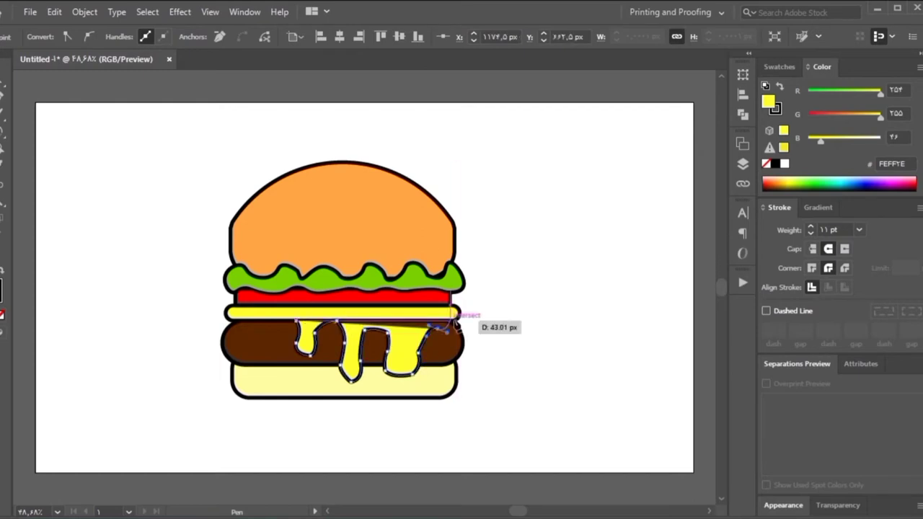
# Step: Reshape the drip's anchors and add a point so the cheese arches over the patty
pyautogui.moveTo(408, 372)
pyautogui.mouseDown()
pyautogui.moveTo(415, 379)
pyautogui.moveTo(432, 337)
pyautogui.mouseUp()
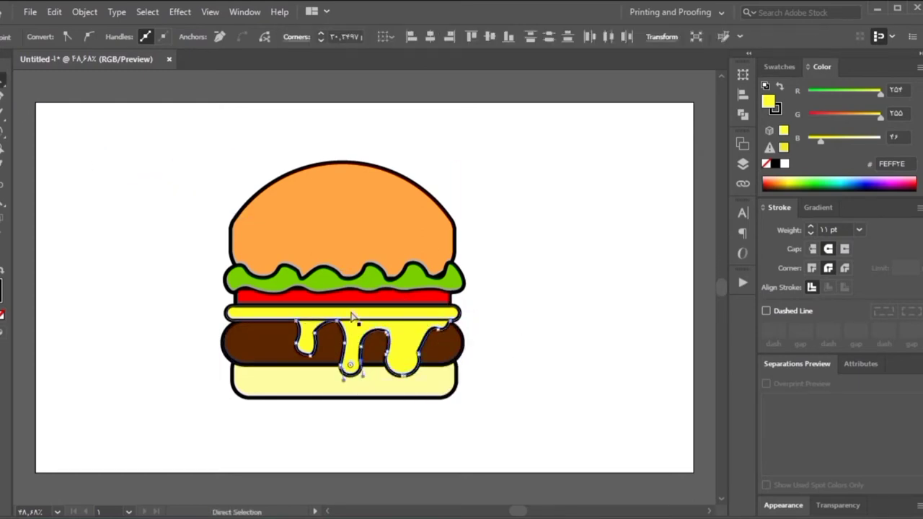
pyautogui.moveTo(354, 319)
pyautogui.mouseDown()
pyautogui.moveTo(349, 364)
pyautogui.moveTo(393, 338)
pyautogui.moveTo(408, 364)
pyautogui.moveTo(424, 360)
pyautogui.mouseUp()
pyautogui.hotkey('shift', '`')
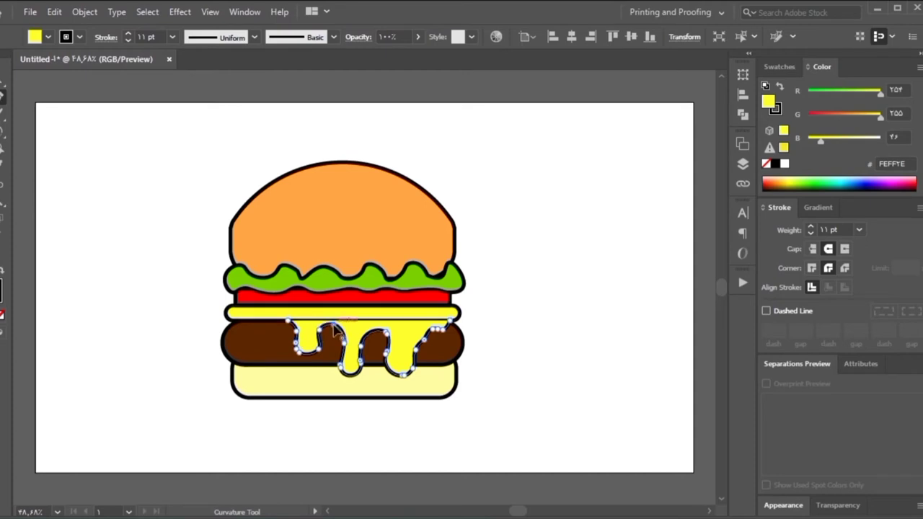
pyautogui.click(377, 333)
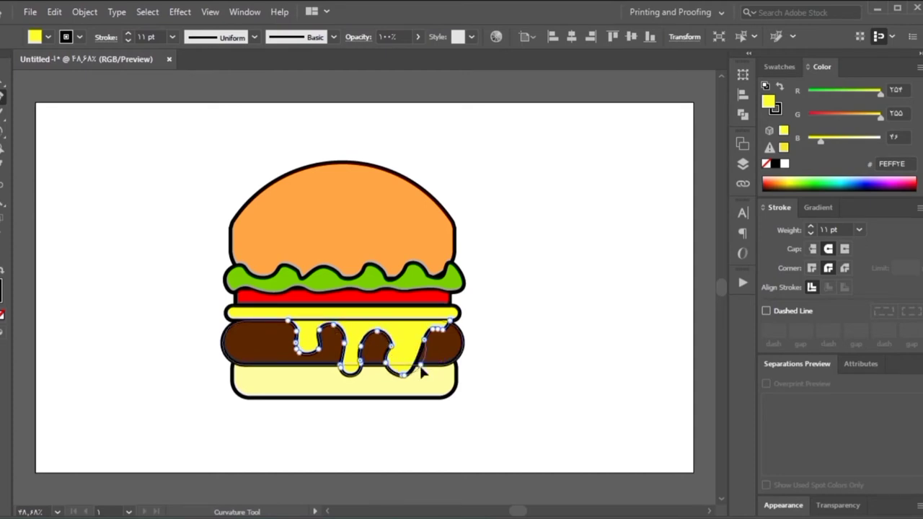
pyautogui.press('a')
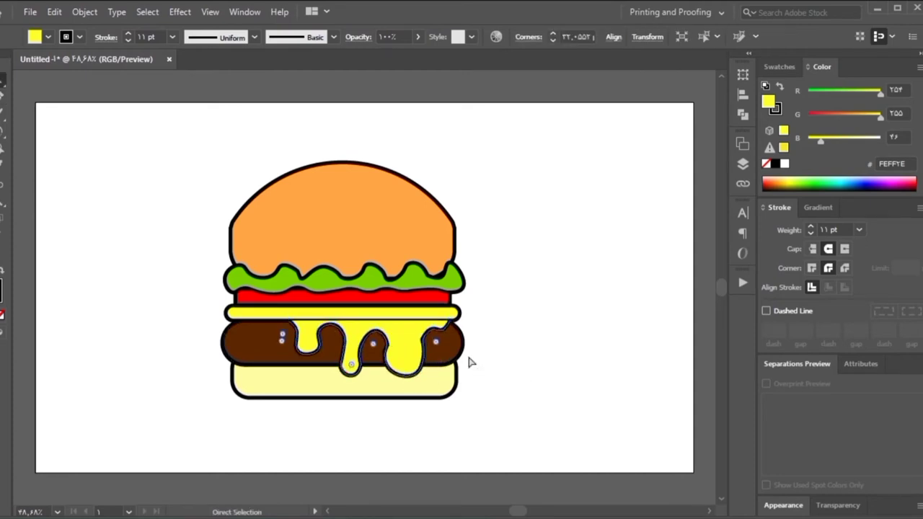
pyautogui.click(469, 360)
pyautogui.click(437, 342)
pyautogui.click(181, 377)
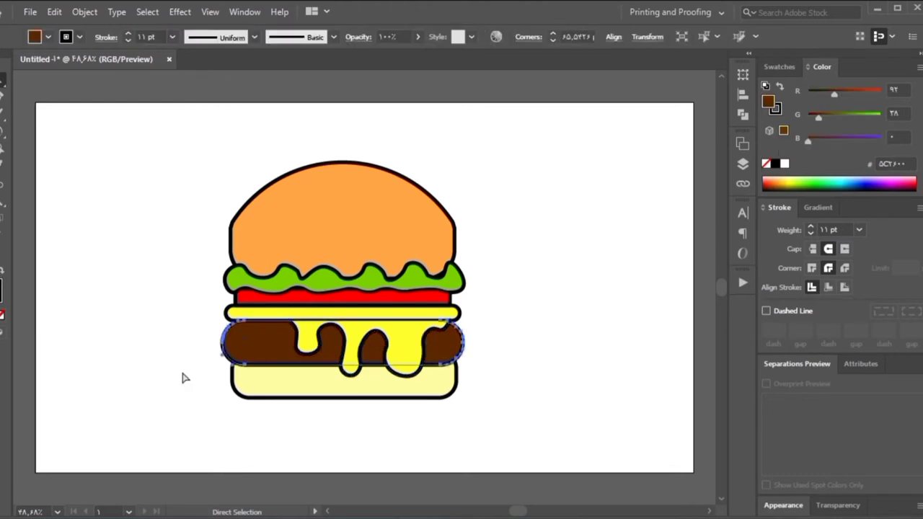
pyautogui.click(310, 339)
pyautogui.moveTo(288, 366); pyautogui.dragTo(282, 348)
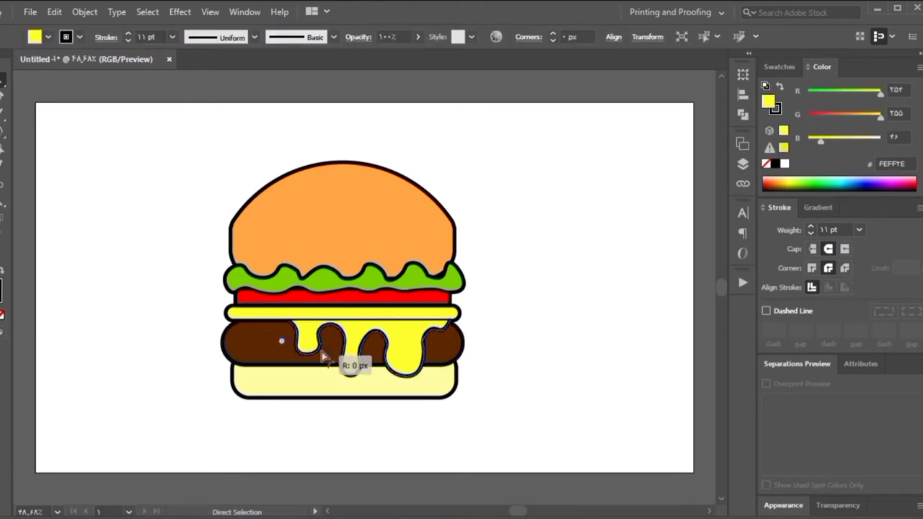
pyautogui.click(203, 351)
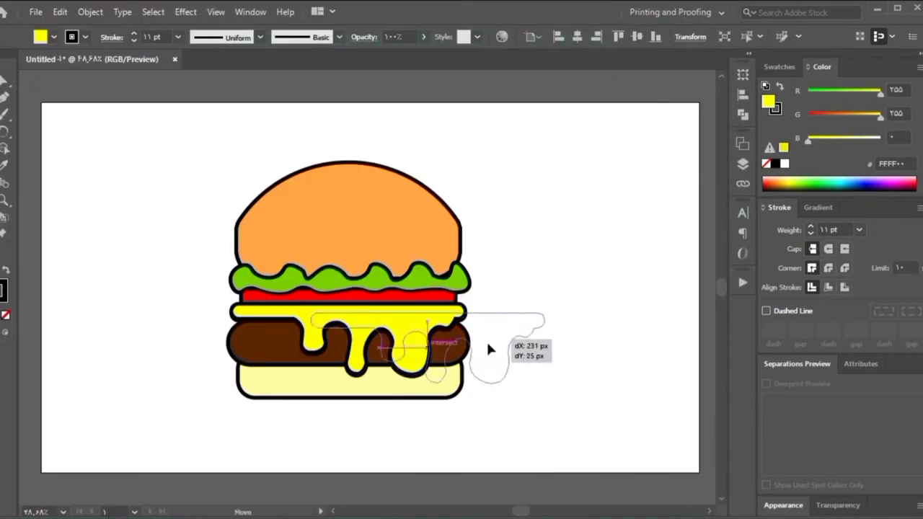
# Step: Place a copy of the cheese drip beside the burger and outline a blob around it
pyautogui.moveTo(486, 339); pyautogui.dragTo(474, 336)
pyautogui.moveTo(655, 317); pyautogui.dragTo(654, 370)
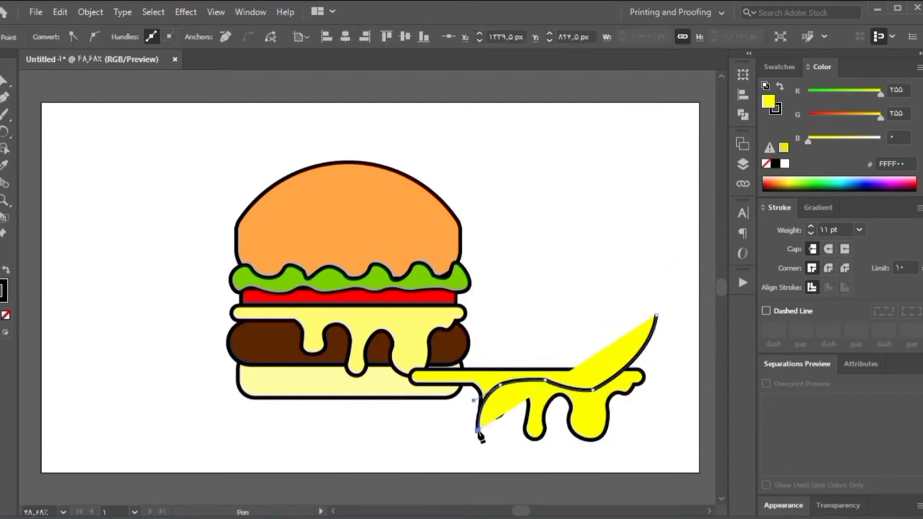
pyautogui.moveTo(476, 430); pyautogui.dragTo(643, 463)
pyautogui.click(642, 457)
# Step: Round the blob's corners with the Direct Selection and Curvature tools
pyautogui.press('a')
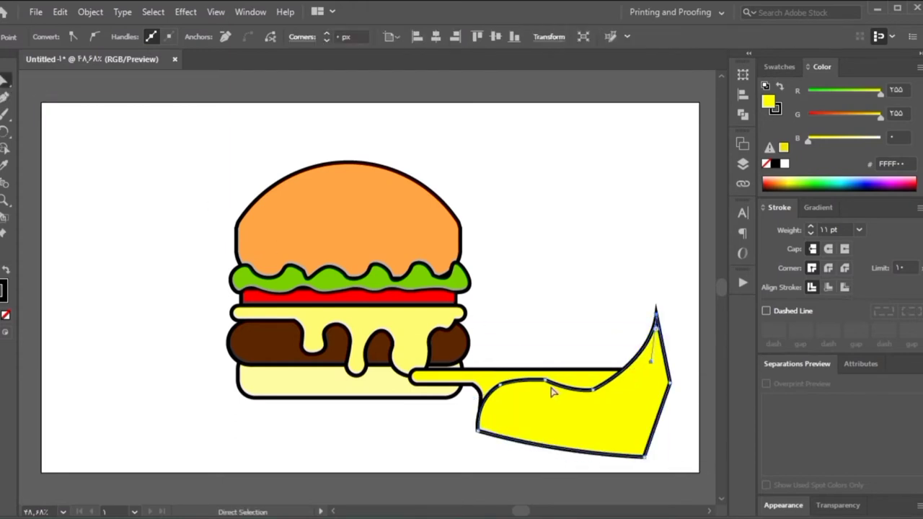
pyautogui.click(552, 390)
pyautogui.moveTo(541, 401); pyautogui.dragTo(546, 396)
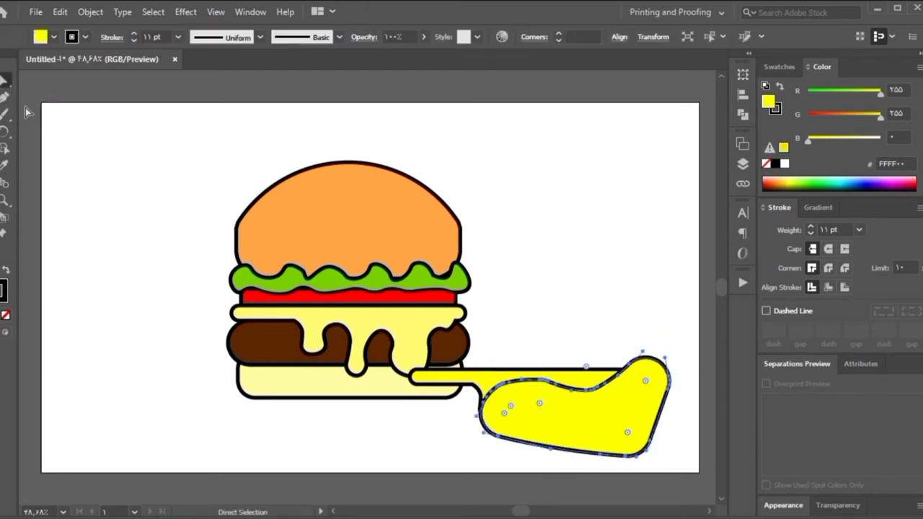
pyautogui.hotkey('shift', '`')
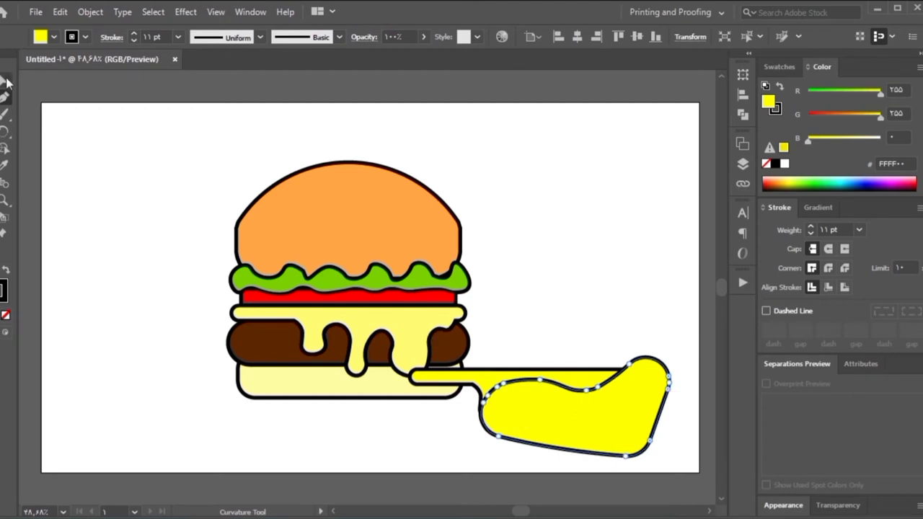
pyautogui.click(6, 80)
pyautogui.press('a')
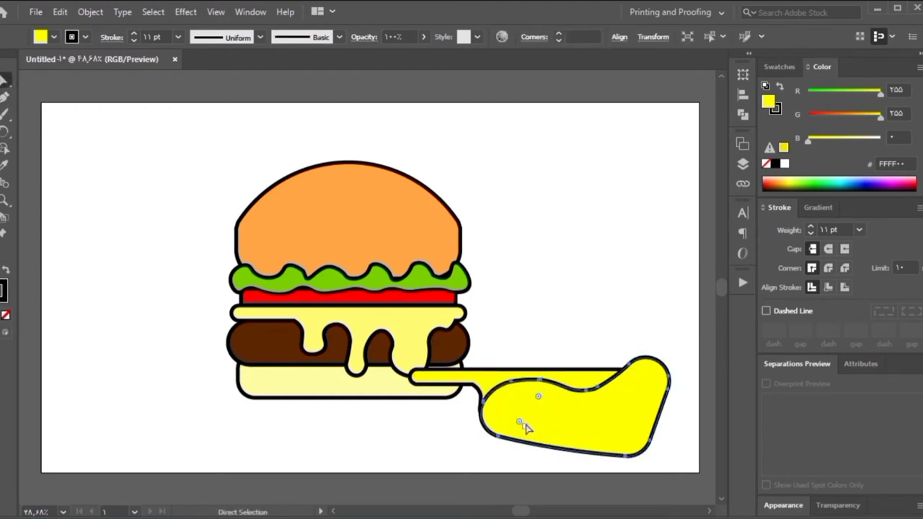
pyautogui.moveTo(524, 423); pyautogui.dragTo(516, 422)
# Step: Select the blob together with the drip copy for Shape Builder
pyautogui.click(423, 424)
pyautogui.press('v')
pyautogui.click(500, 406)
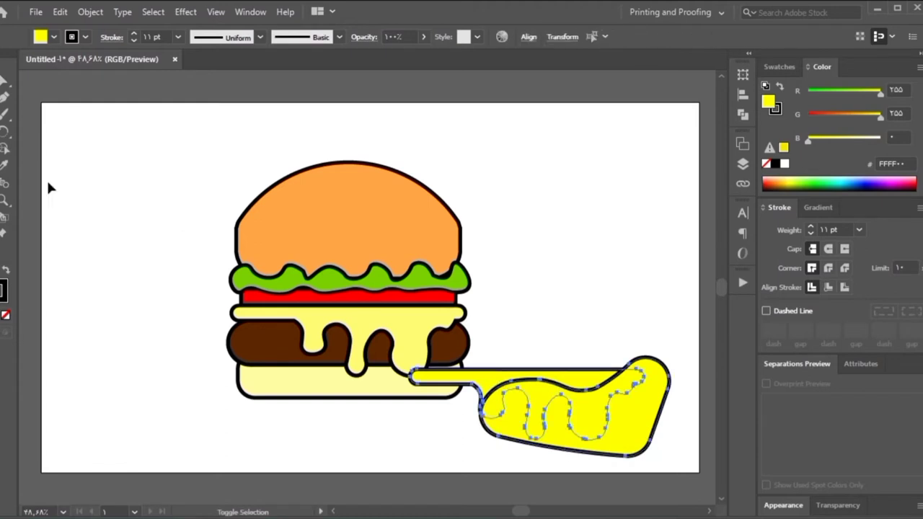
pyautogui.hotkey('shift', 'm')
# Step: Delete the arm and outer blob region, then move the drip shape onto the patty
pyautogui.keyDown('alt'); pyautogui.click(588, 378); pyautogui.keyUp('alt')
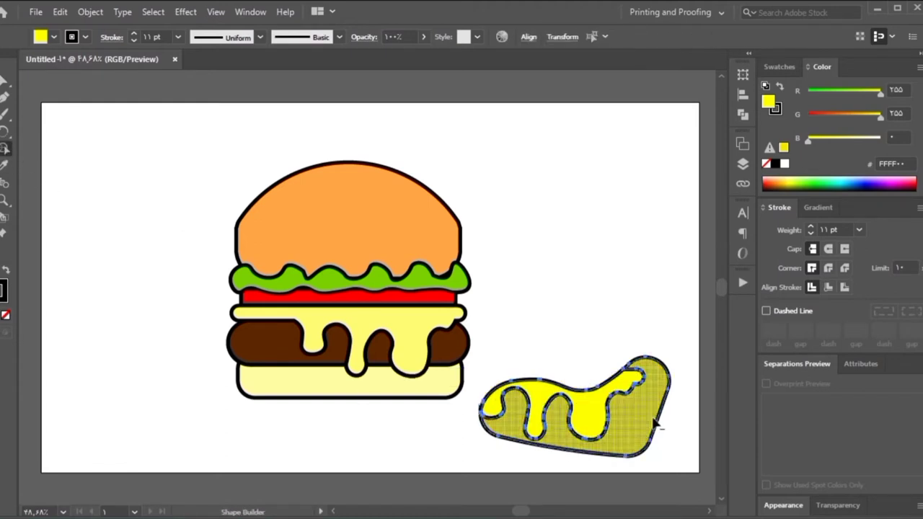
pyautogui.keyDown('alt'); pyautogui.click(655, 421); pyautogui.keyUp('alt')
pyautogui.moveTo(591, 411); pyautogui.dragTo(412, 347)
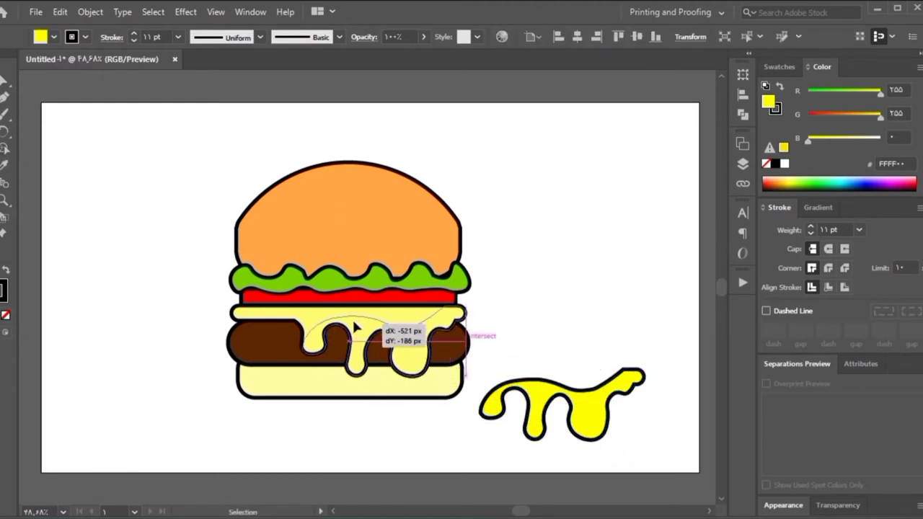
# Step: Remove the drip shape's stroke and fill it deep yellow-orange FFC017
pyautogui.press('/')
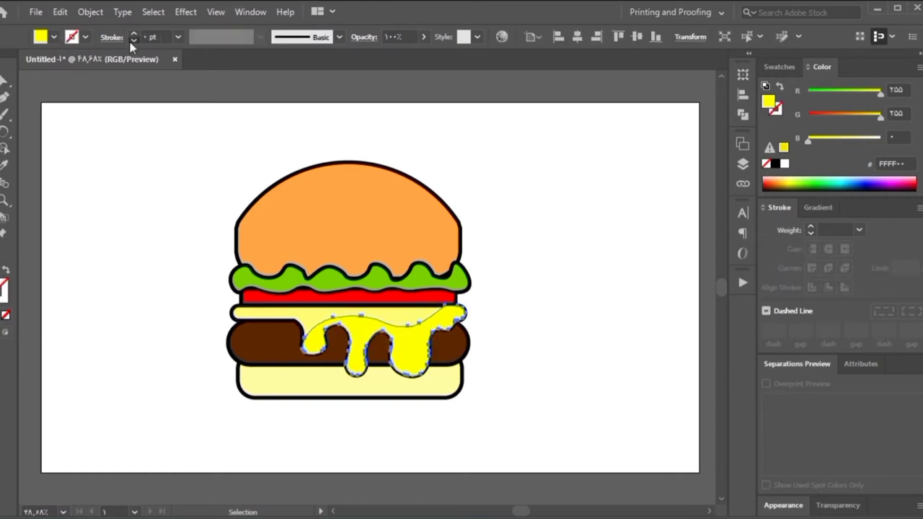
pyautogui.click(395, 344)
pyautogui.click(553, 345)
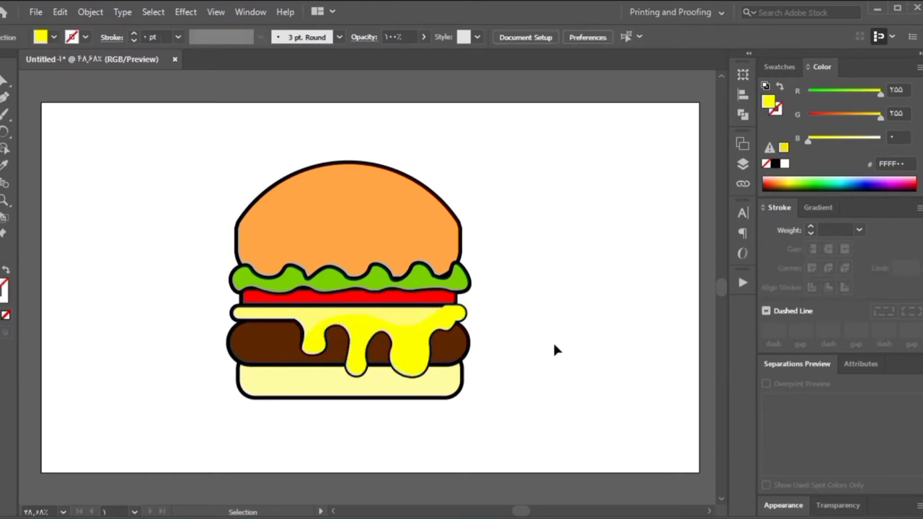
pyautogui.click(432, 350)
pyautogui.click(782, 179)
pyautogui.moveTo(783, 182); pyautogui.dragTo(780, 181)
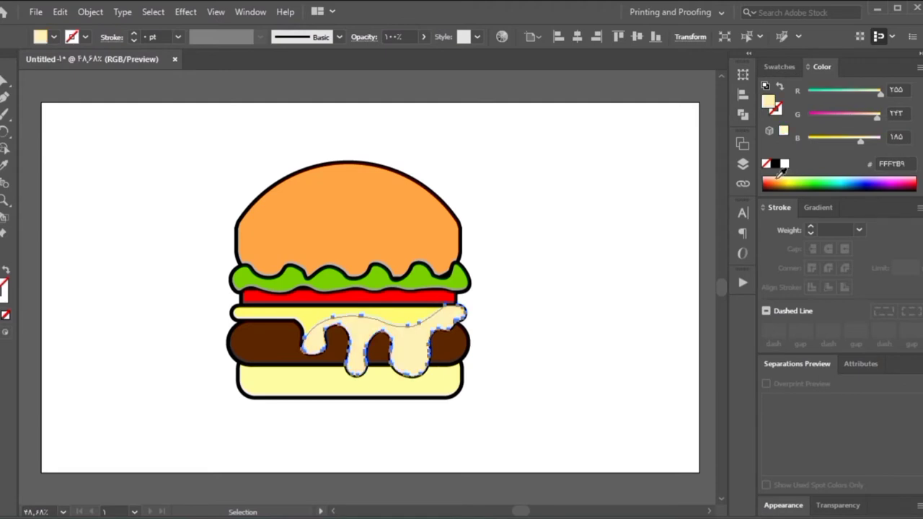
pyautogui.click(548, 317)
# Step: Fill the thin cheese slice bright yellow FFFB00
pyautogui.click(395, 323)
pyautogui.click(803, 142)
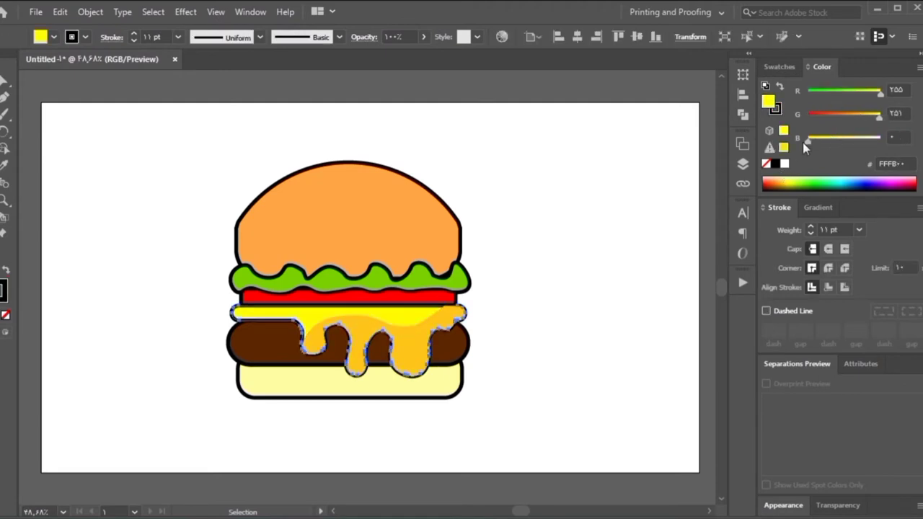
pyautogui.click(424, 350)
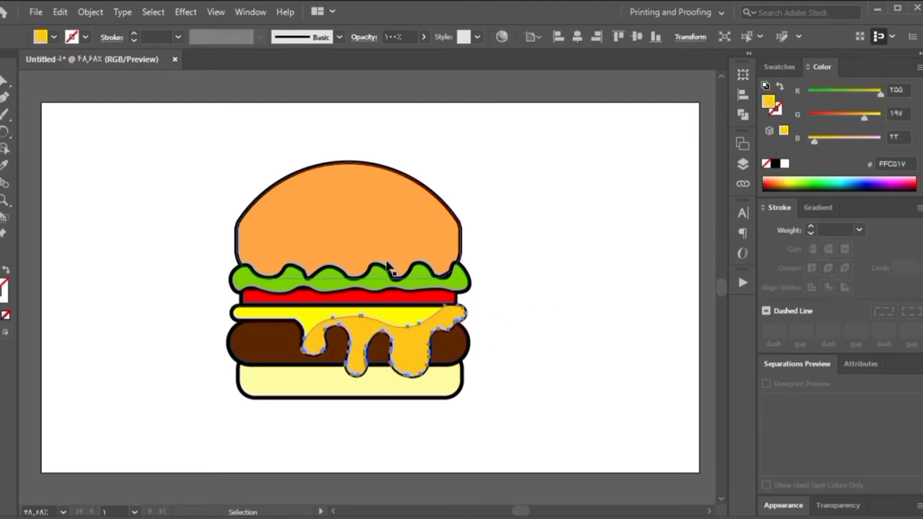
pyautogui.click(175, 217)
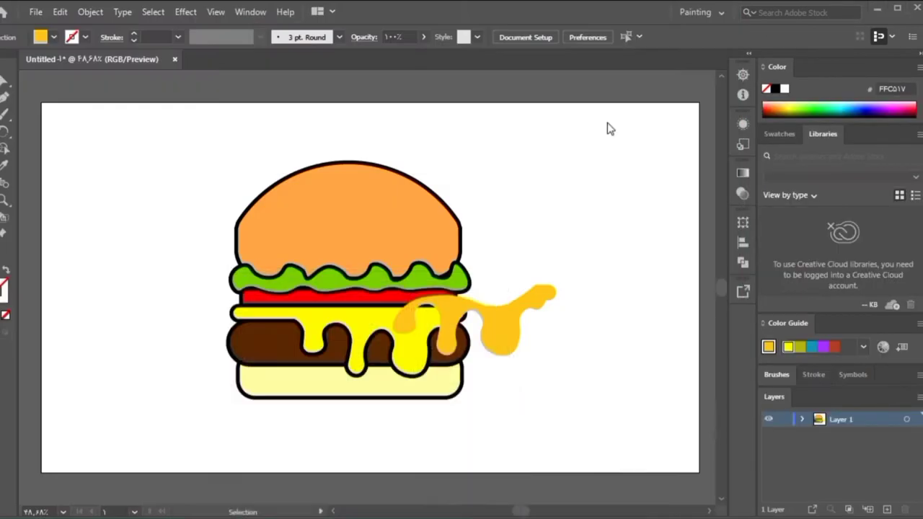
# Step: Lay the orange drip over the cheese at 29% opacity and start a right-drip highlight
pyautogui.moveTo(511, 333); pyautogui.dragTo(425, 351)
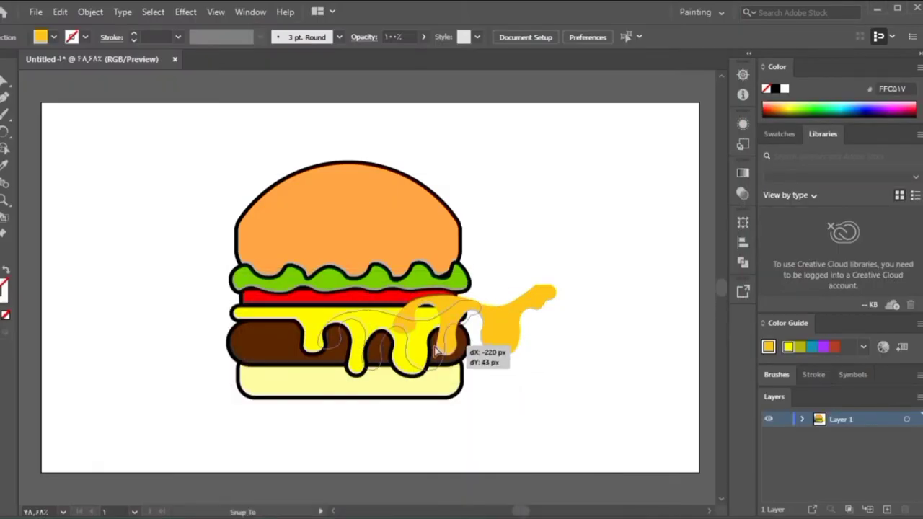
pyautogui.click(742, 193)
pyautogui.click(707, 188)
pyautogui.moveTo(703, 204); pyautogui.dragTo(598, 299)
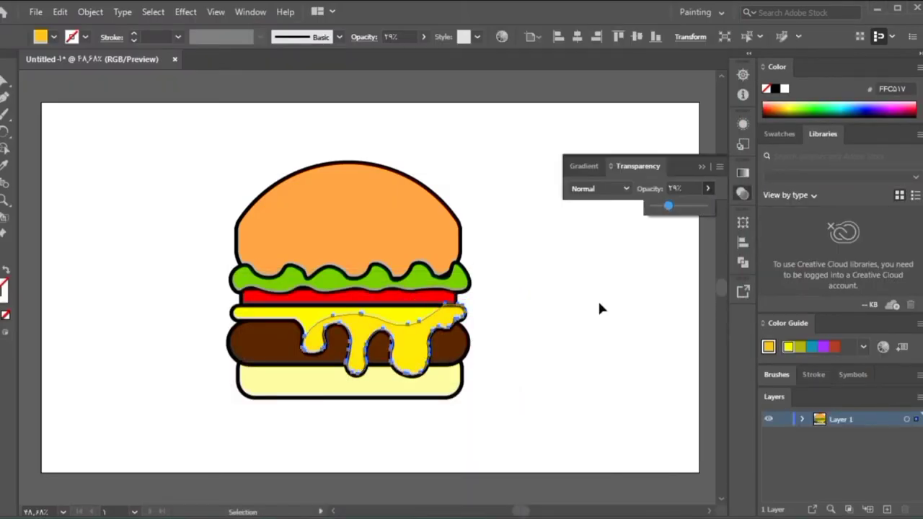
pyautogui.click(538, 331)
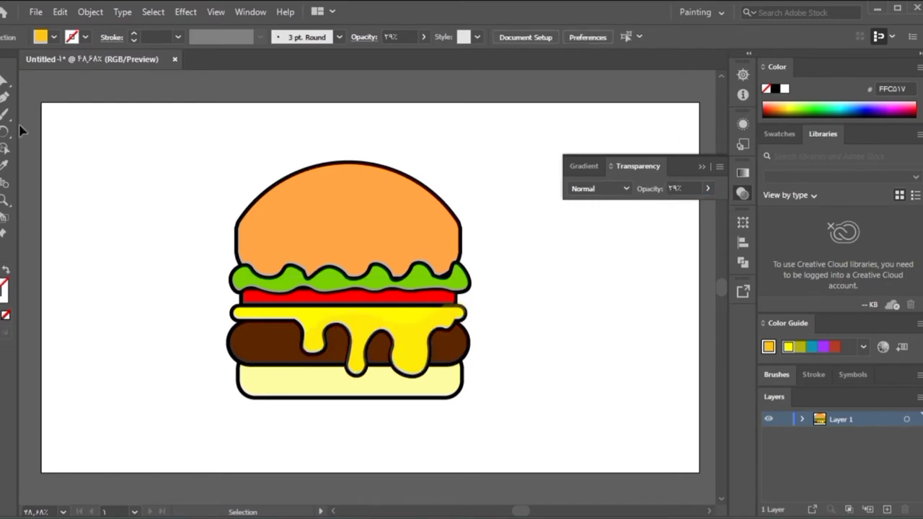
pyautogui.moveTo(424, 357); pyautogui.dragTo(441, 319)
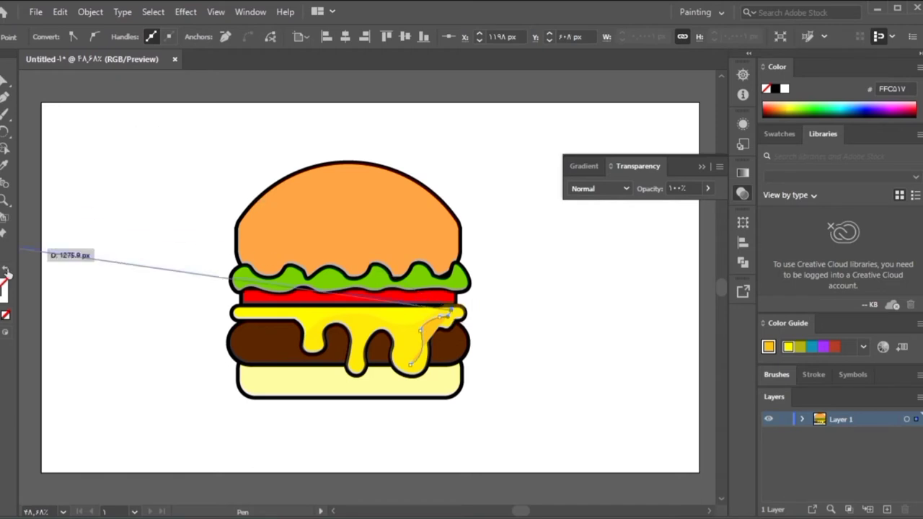
# Step: Finish the cheese highlight path and reselect it
pyautogui.press('v')
pyautogui.hotkey('ctrl', 'shift', 'a')
pyautogui.click(437, 322)
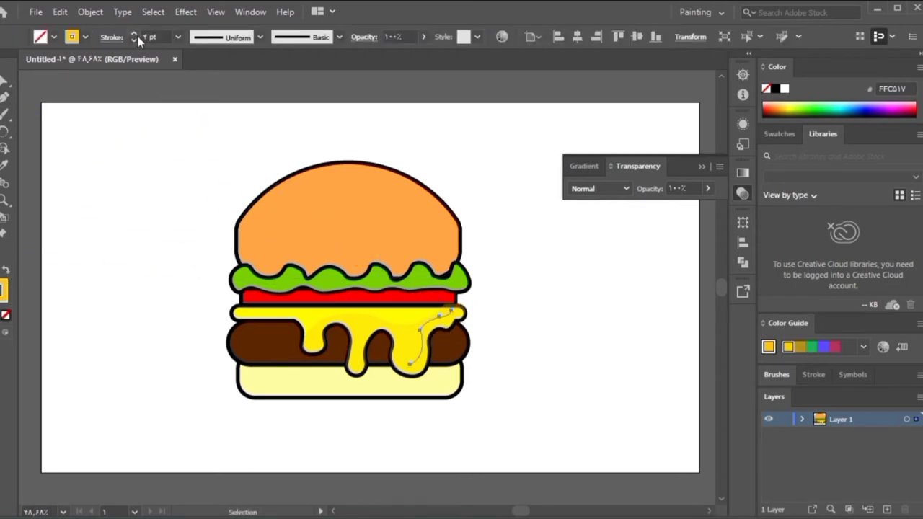
pyautogui.click(150, 229)
pyautogui.click(420, 364)
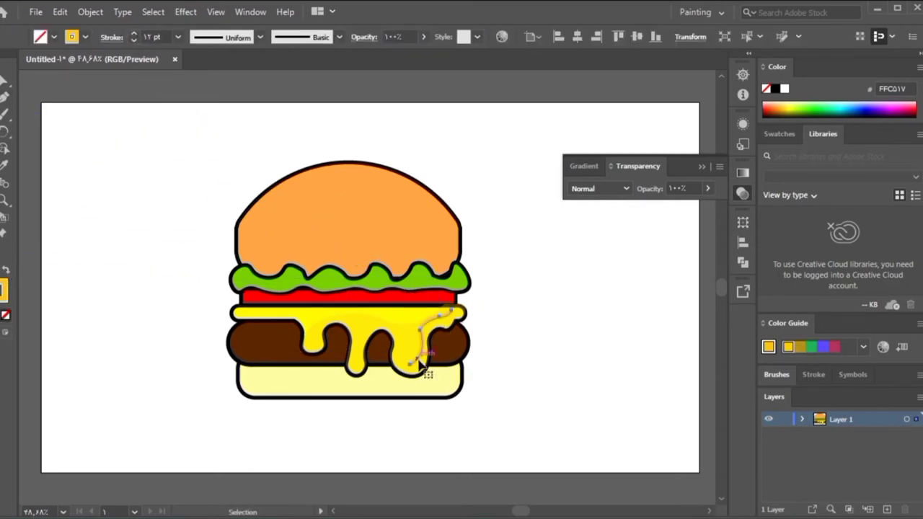
# Step: Switch the workspace to Tracing, undo, then switch to the Typography workspace
pyautogui.click(668, 280)
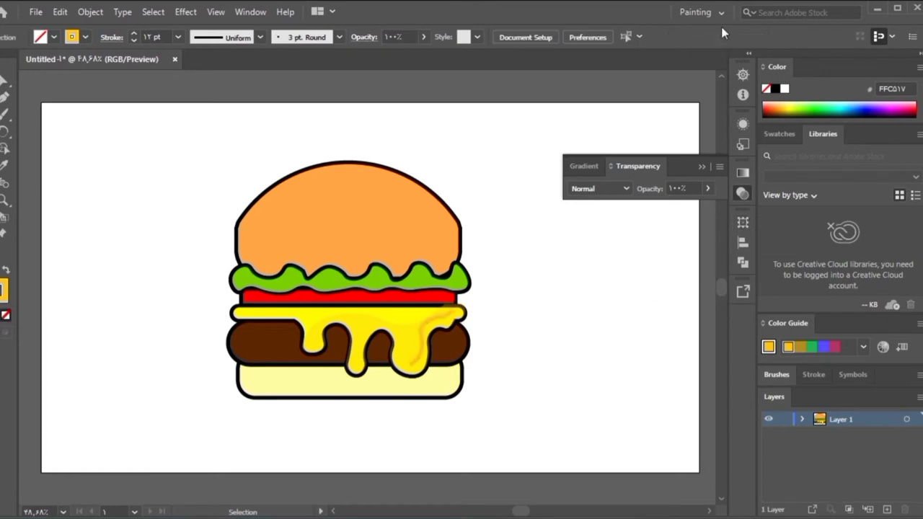
pyautogui.click(717, 12)
pyautogui.click(721, 65)
pyautogui.hotkey('ctrl', 'z')
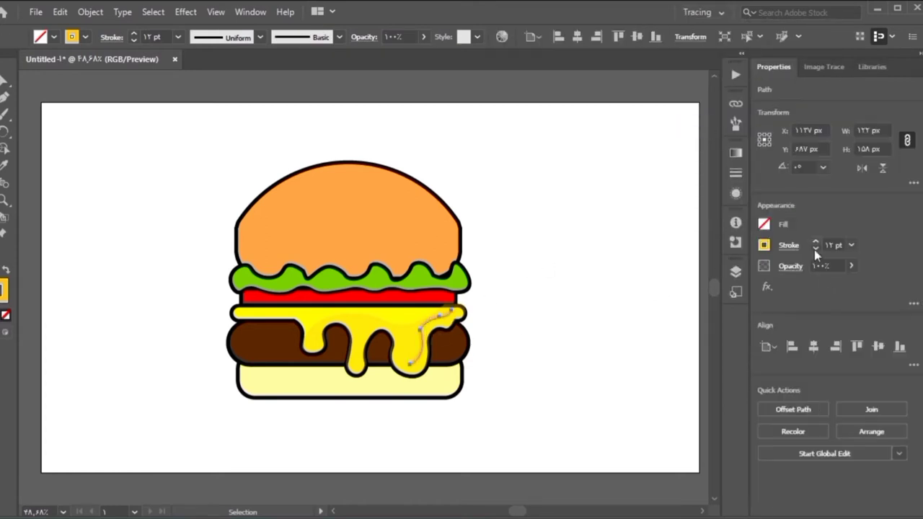
pyautogui.click(703, 12)
pyautogui.click(723, 137)
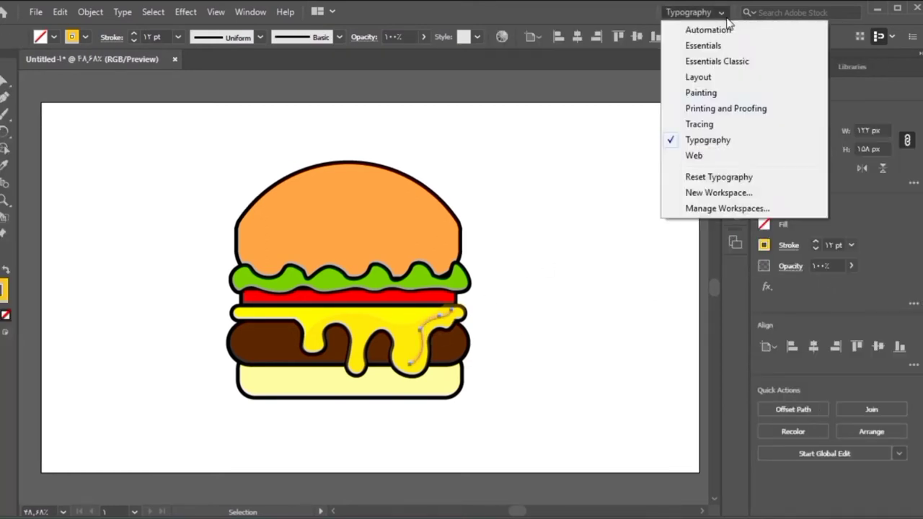
# Step: Turn the cheese highlight into a white stroke with rounded corners
pyautogui.click(829, 269)
pyautogui.click(507, 322)
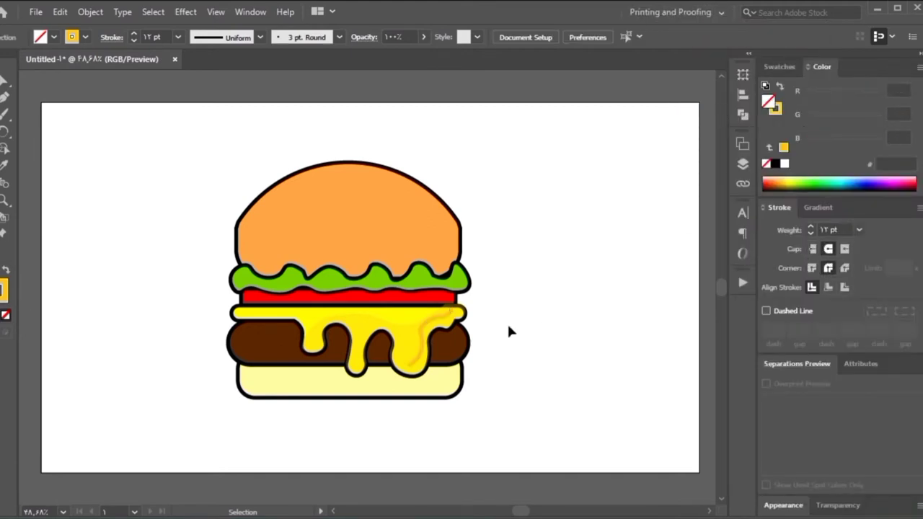
pyautogui.click(443, 311)
pyautogui.click(784, 163)
pyautogui.hotkey('shift', 'x')
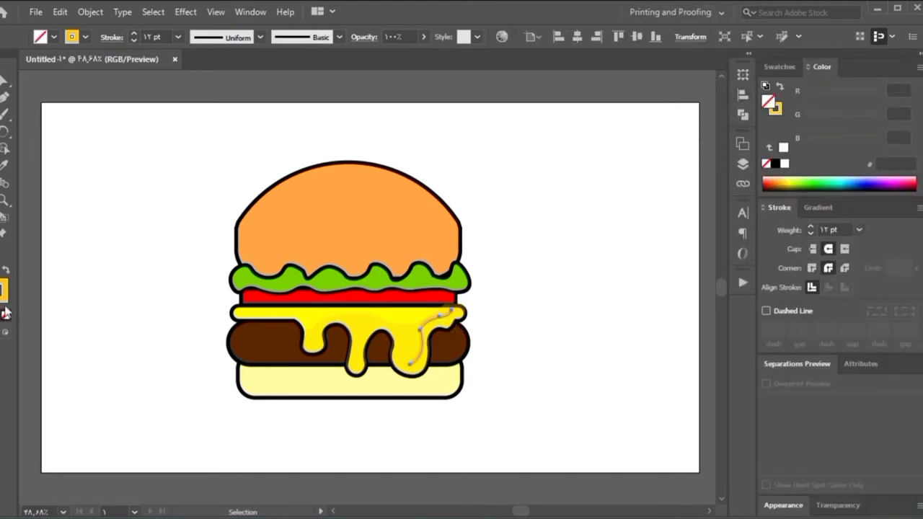
pyautogui.click(767, 163)
pyautogui.click(609, 274)
# Step: Move the highlight's bottom anchor down onto the cheese drip with Direct Selection
pyautogui.click(423, 344)
pyautogui.press('a')
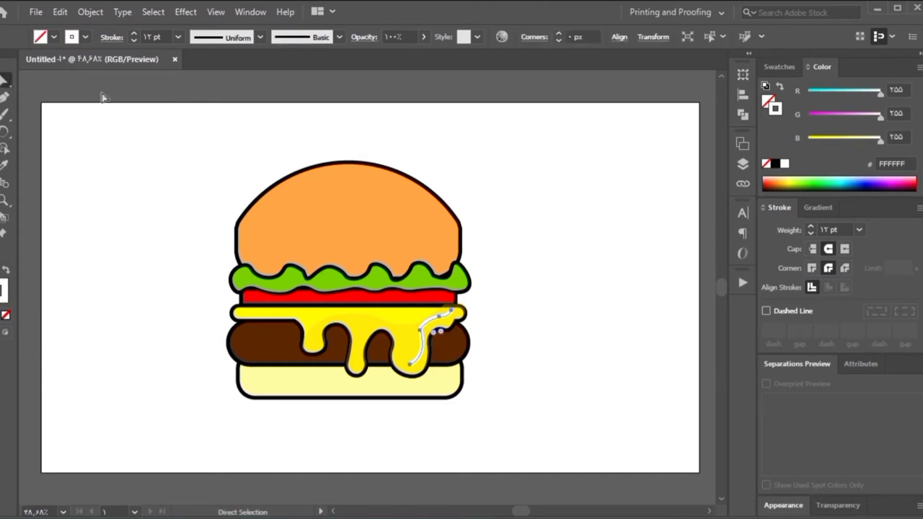
pyautogui.click(535, 335)
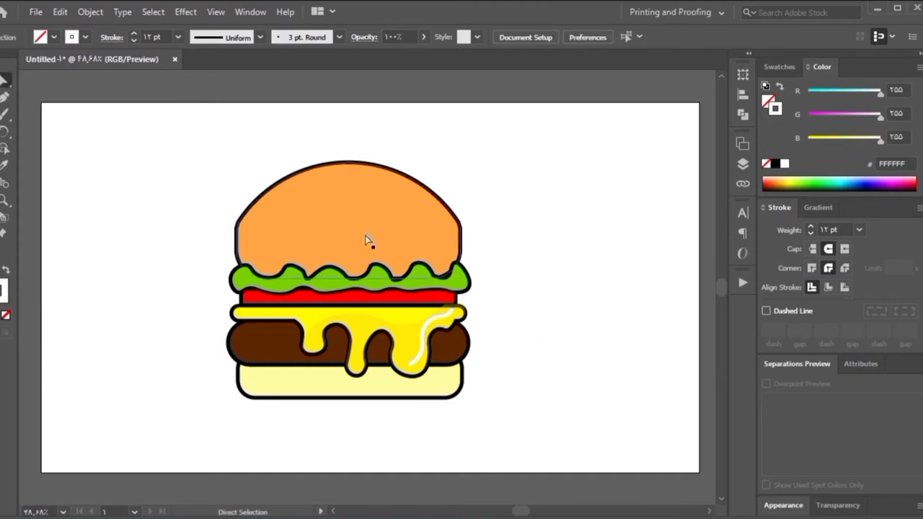
pyautogui.click(425, 332)
pyautogui.click(527, 322)
pyautogui.click(418, 368)
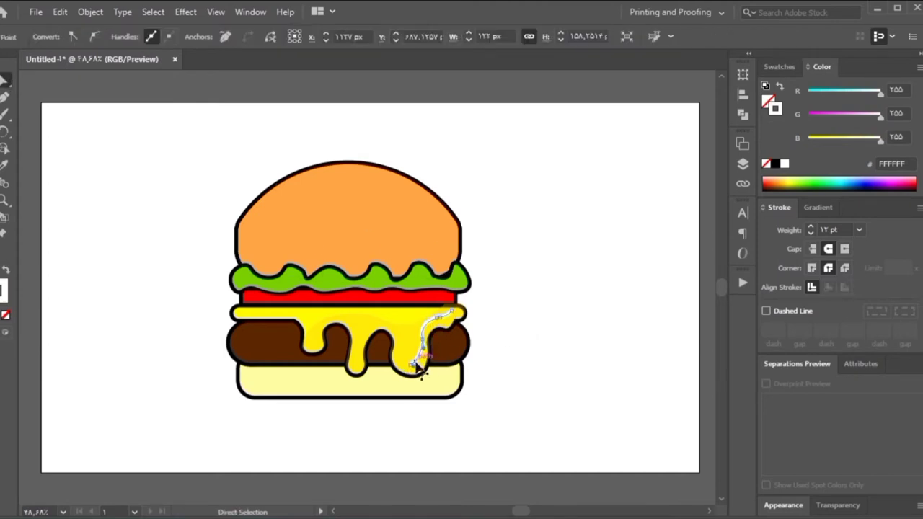
pyautogui.press('a')
pyautogui.press('v')
pyautogui.click(546, 324)
pyautogui.click(584, 351)
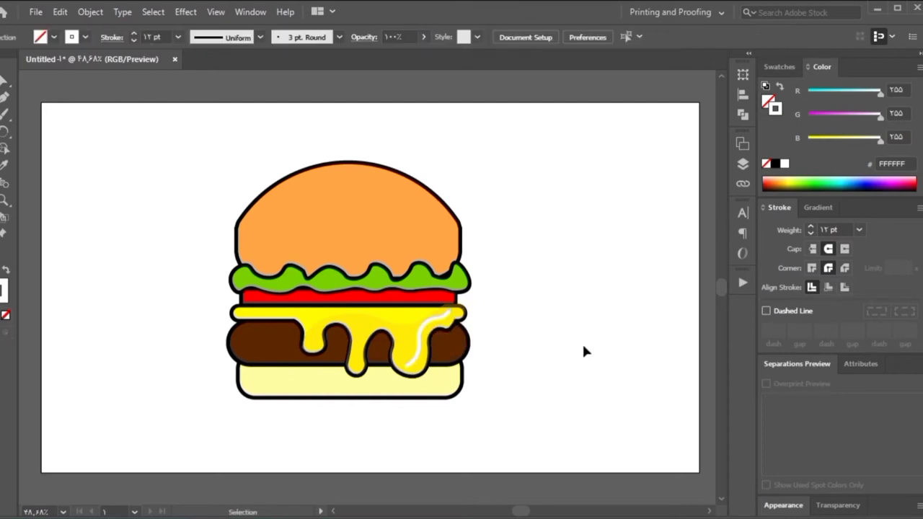
# Step: Draw a second curved highlight along the middle drip and copy the bottom bun rightward
pyautogui.click(364, 335)
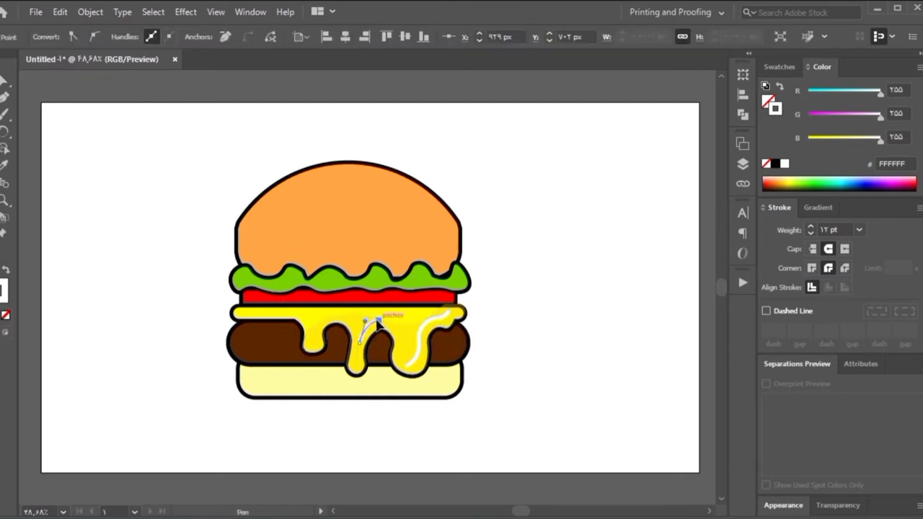
pyautogui.moveTo(408, 333); pyautogui.dragTo(408, 347)
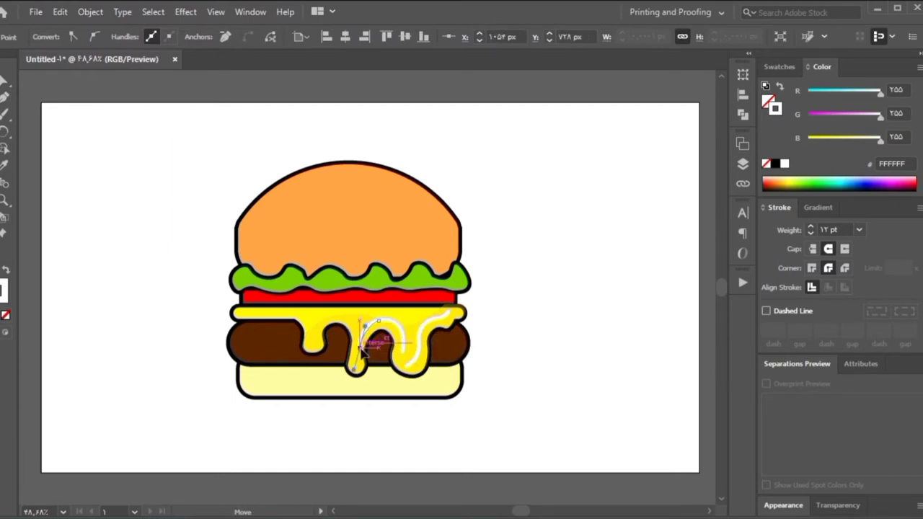
pyautogui.press('v')
pyautogui.click(121, 171)
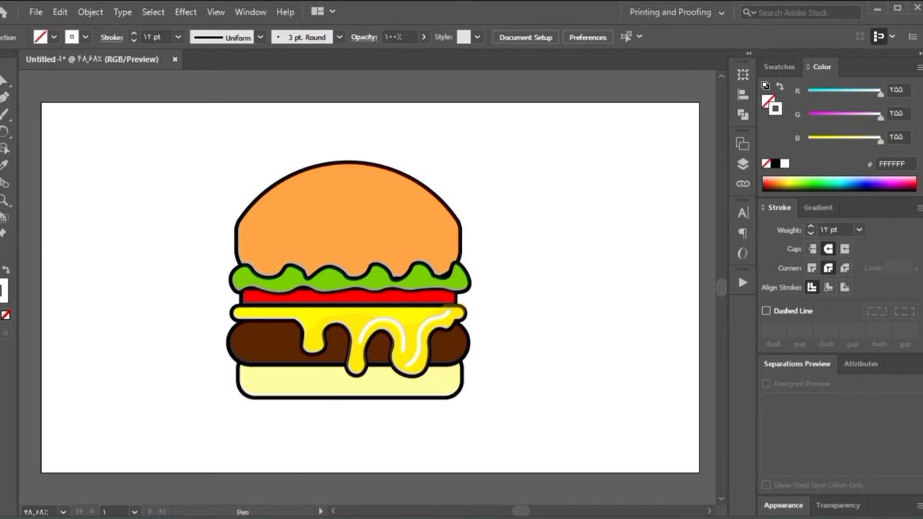
pyautogui.moveTo(303, 377)
pyautogui.mouseDown()
pyautogui.moveTo(556, 374)
pyautogui.moveTo(564, 408)
pyautogui.mouseUp()
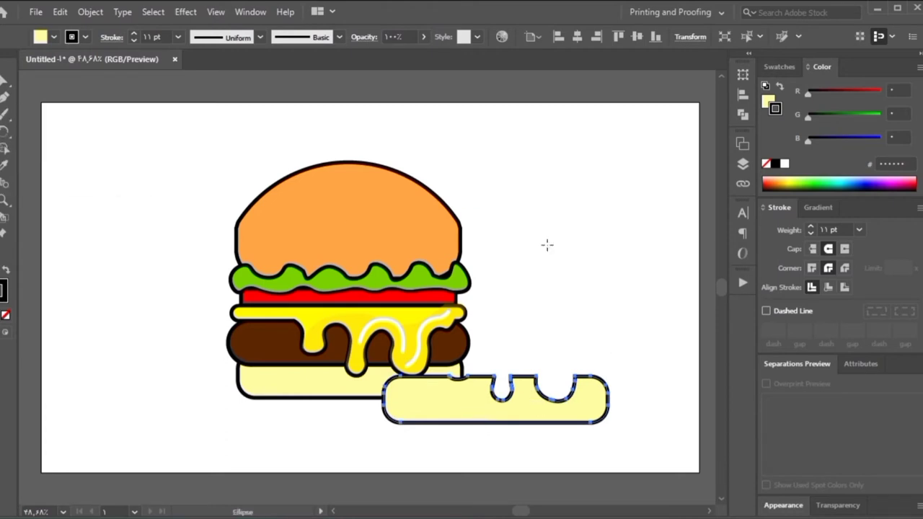
# Step: Draw a closed curved cutting shape over the corner of the bun copy
pyautogui.moveTo(634, 288); pyautogui.dragTo(586, 347)
pyautogui.hotkey('ctrl', 'z')
pyautogui.moveTo(634, 326)
pyautogui.mouseDown()
pyautogui.moveTo(391, 438)
pyautogui.moveTo(469, 437)
pyautogui.mouseUp()
pyautogui.hotkey('ctrl', 'z')
pyautogui.moveTo(638, 343); pyautogui.dragTo(513, 434)
pyautogui.hotkey('ctrl', 'z')
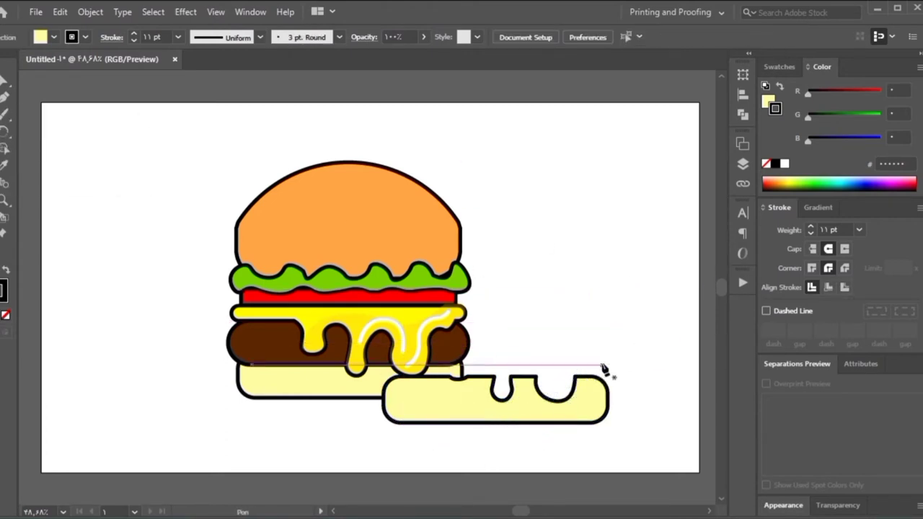
pyautogui.moveTo(603, 369); pyautogui.dragTo(453, 433)
pyautogui.click(447, 430)
pyautogui.click(633, 453)
pyautogui.click(670, 378)
pyautogui.click(602, 369)
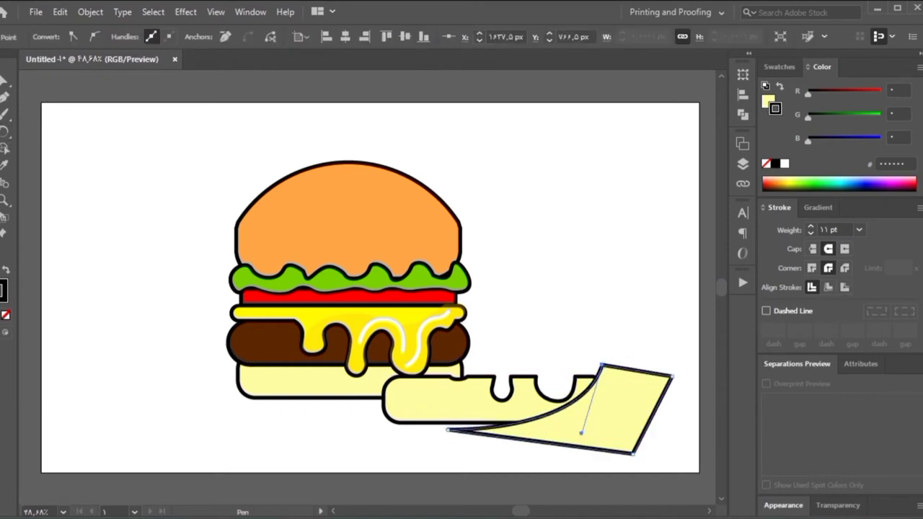
# Step: Use Shape Builder to keep only the corner sliver, then move it onto the bottom bun's lower right
pyautogui.hotkey('shift', 'm')
pyautogui.hotkey('ctrl', 'a')
pyautogui.moveTo(542, 409); pyautogui.dragTo(659, 402)
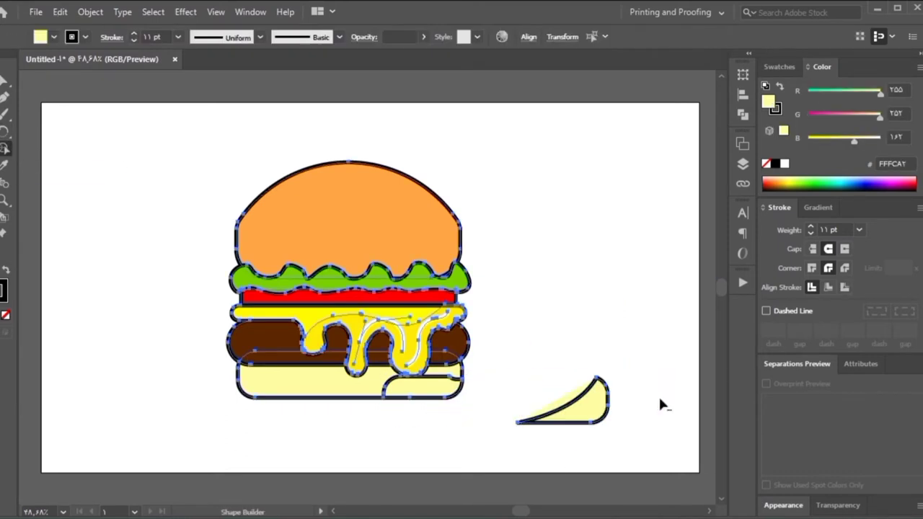
pyautogui.press('v')
pyautogui.click(569, 395)
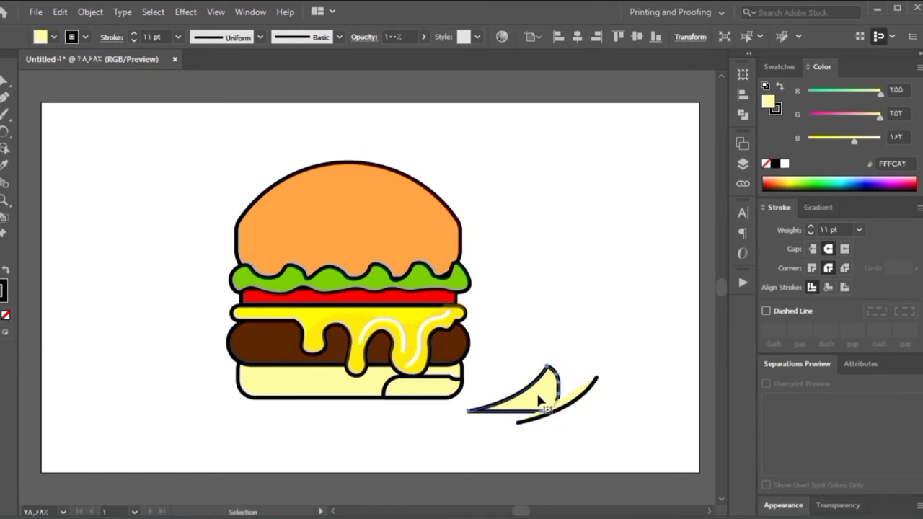
pyautogui.moveTo(577, 408)
pyautogui.mouseDown()
pyautogui.moveTo(566, 335)
pyautogui.moveTo(426, 396)
pyautogui.moveTo(449, 399)
pyautogui.mouseUp()
pyautogui.click(569, 412)
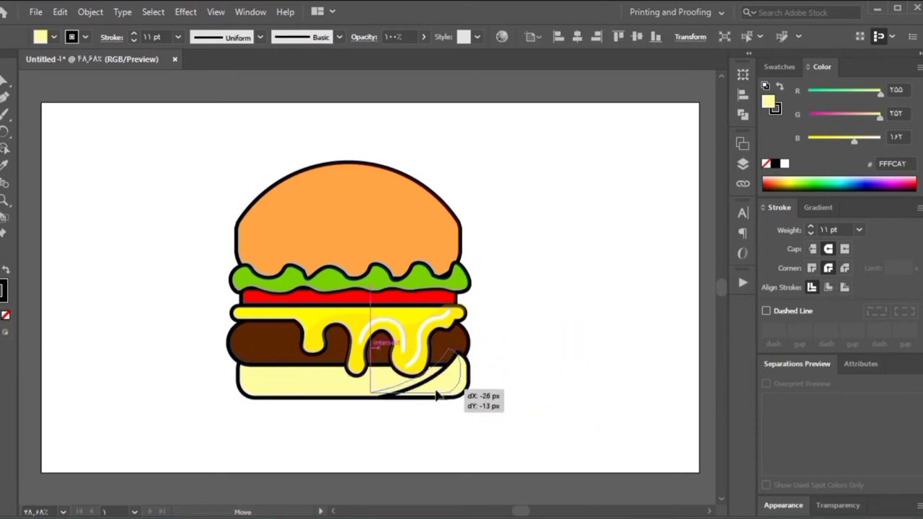
pyautogui.click(483, 387)
# Step: Give the sliver a brown fill at 28% opacity
pyautogui.click(776, 164)
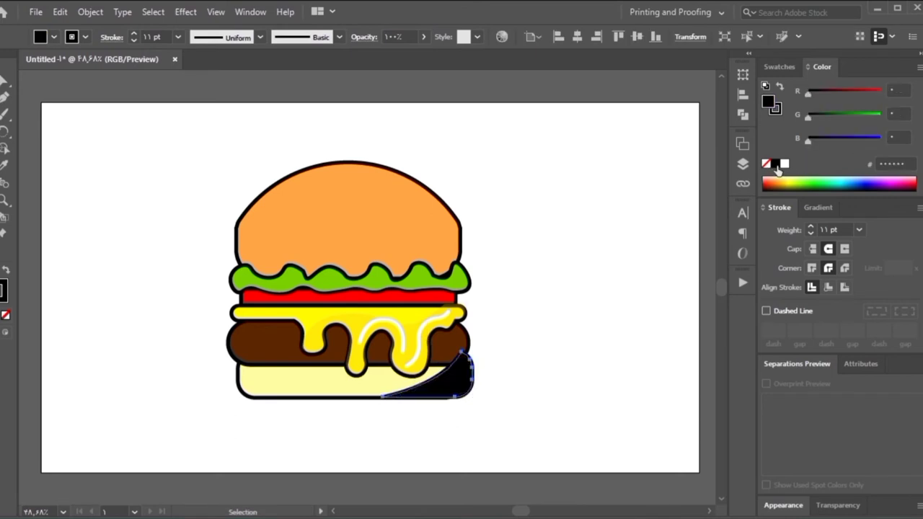
pyautogui.moveTo(424, 37); pyautogui.dragTo(385, 56)
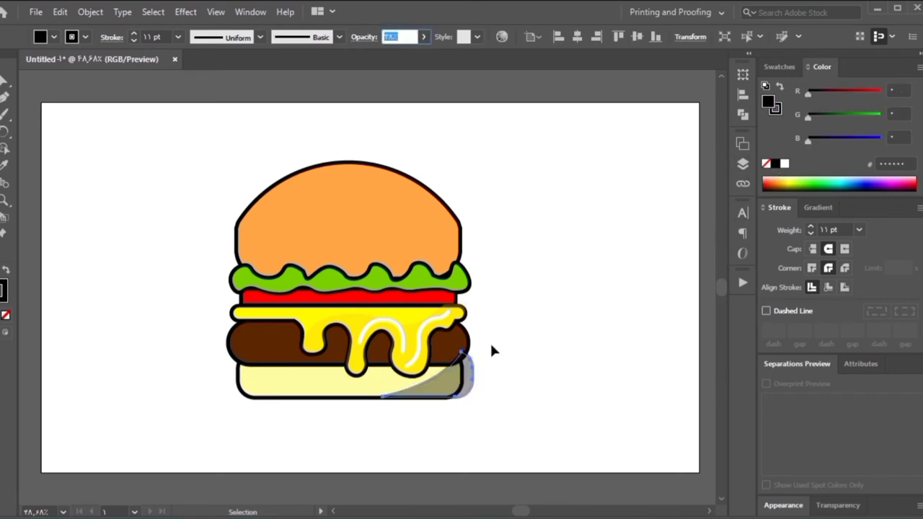
pyautogui.click(493, 374)
pyautogui.click(449, 376)
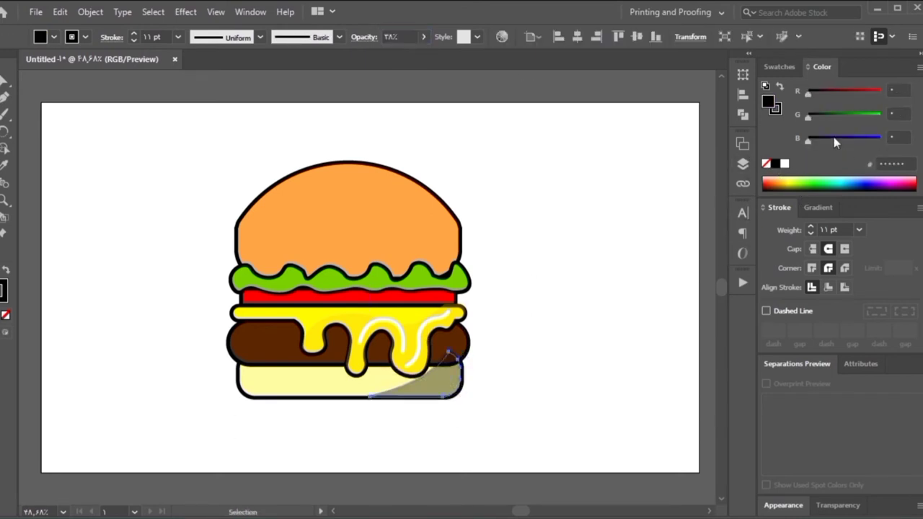
pyautogui.click(795, 178)
pyautogui.click(772, 191)
# Step: Set the shadow sliver's stroke to None and select the lettuce
pyautogui.click(601, 327)
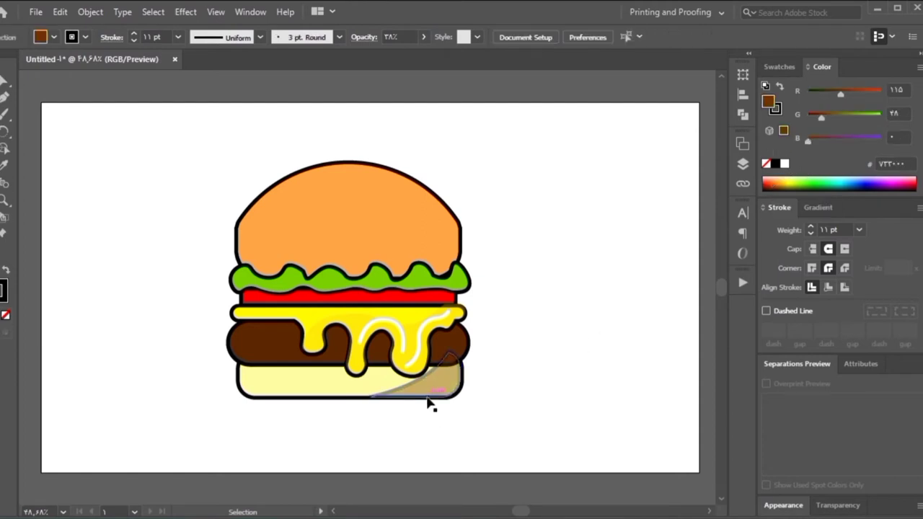
pyautogui.click(426, 398)
pyautogui.click(134, 41)
pyautogui.click(133, 40)
pyautogui.click(134, 40)
pyautogui.click(163, 147)
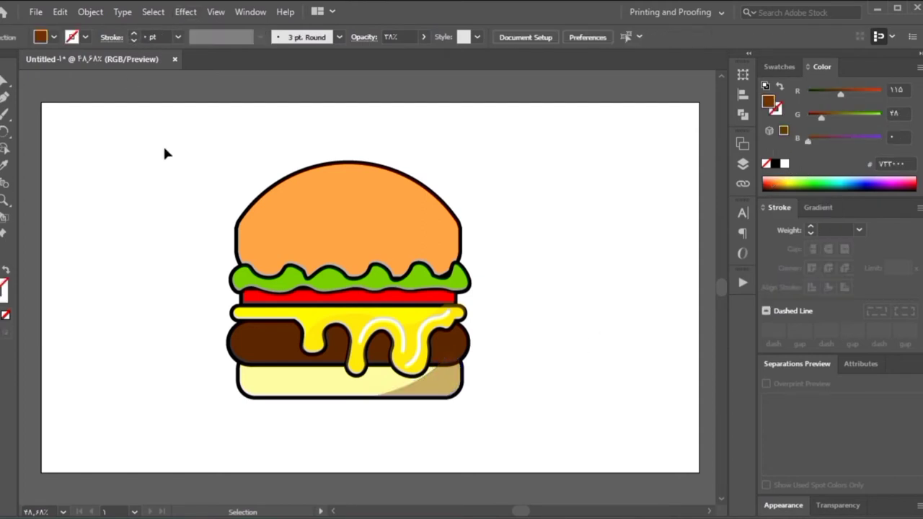
pyautogui.click(356, 326)
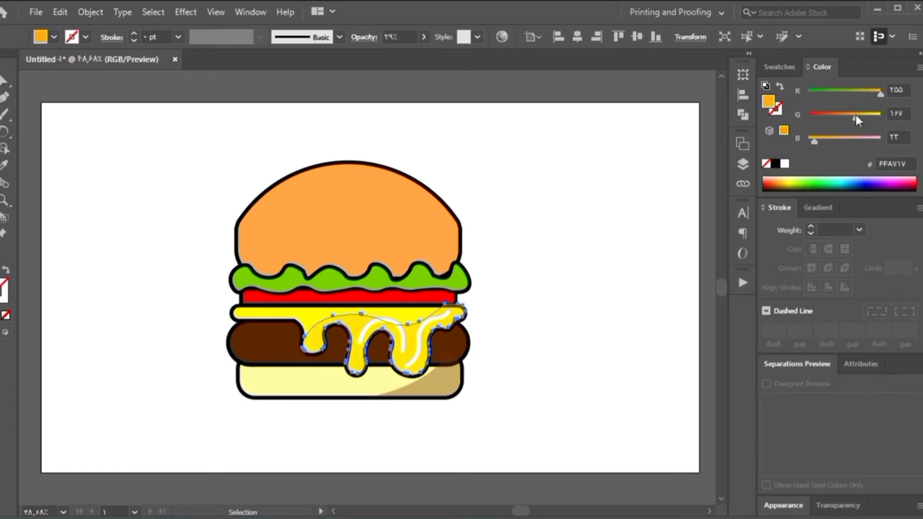
pyautogui.click(644, 266)
pyautogui.click(422, 285)
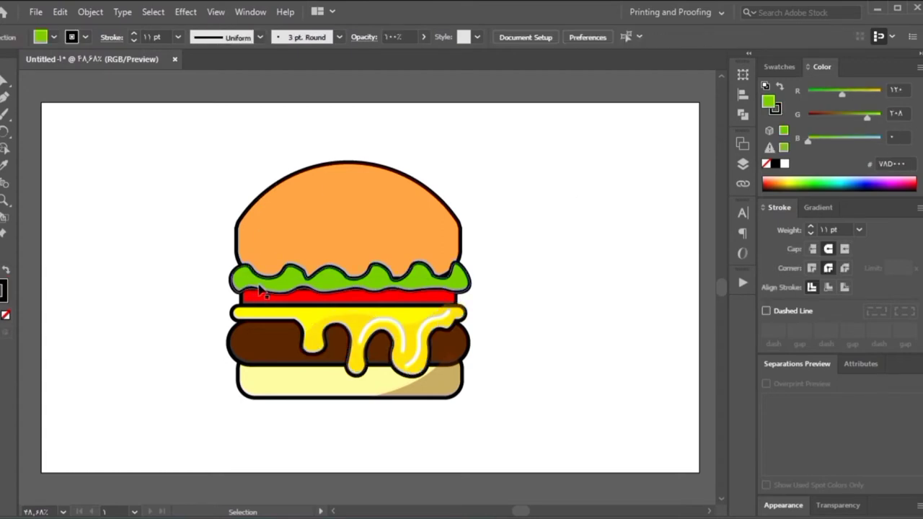
# Step: Copy the lettuce to the top-left and trim it to a thin strip with Shape Builder
pyautogui.moveTo(422, 289); pyautogui.dragTo(557, 328)
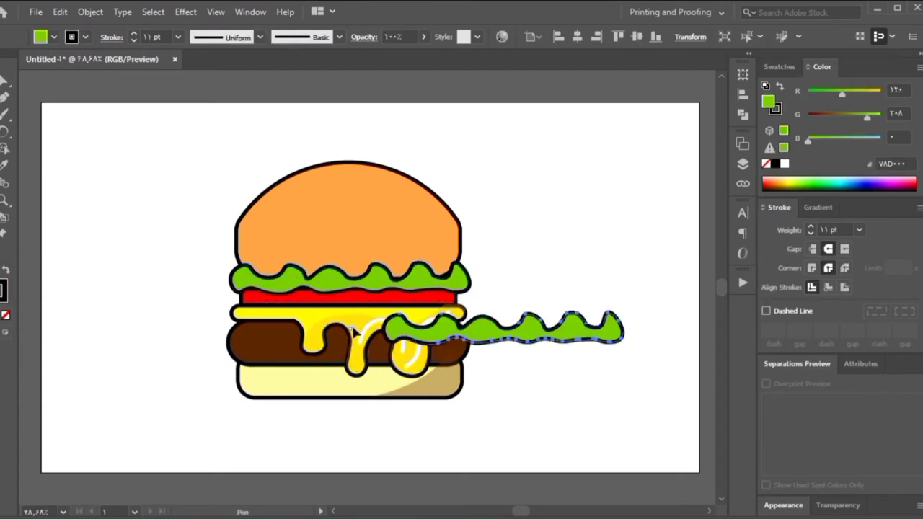
pyautogui.click(142, 323)
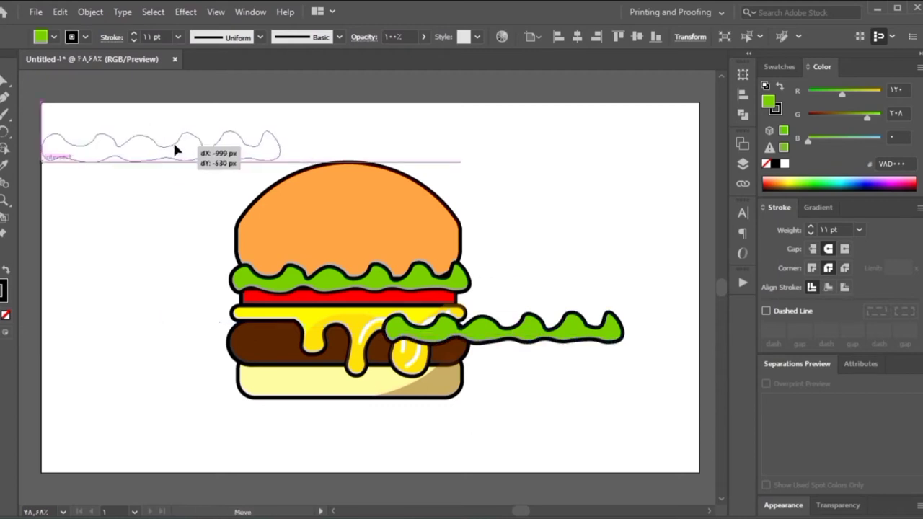
pyautogui.moveTo(518, 333); pyautogui.dragTo(190, 152)
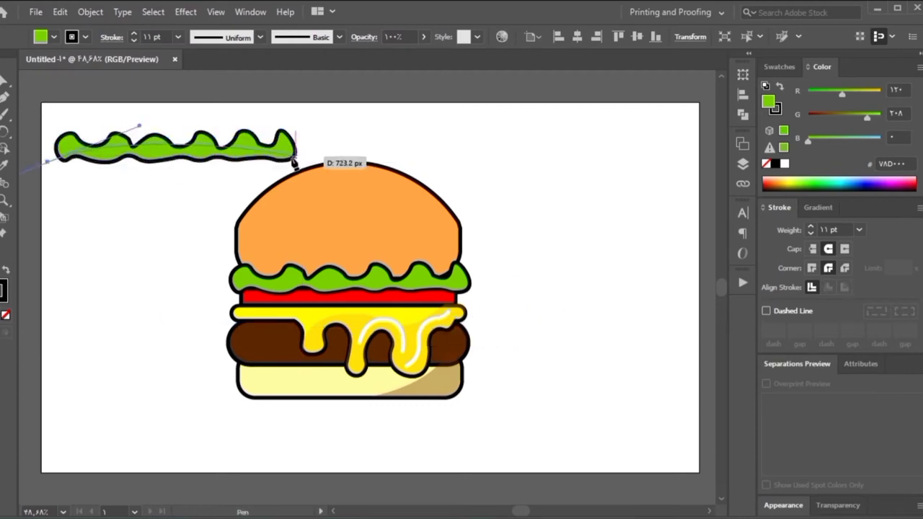
pyautogui.moveTo(308, 157)
pyautogui.mouseDown()
pyautogui.moveTo(219, 189)
pyautogui.moveTo(55, 169)
pyautogui.mouseUp()
pyautogui.click(4, 148)
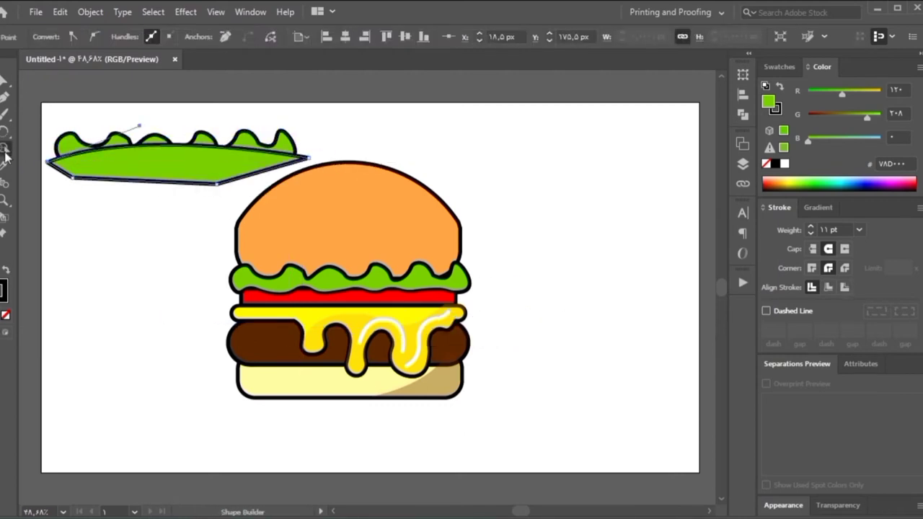
pyautogui.hotkey('ctrl', 'a')
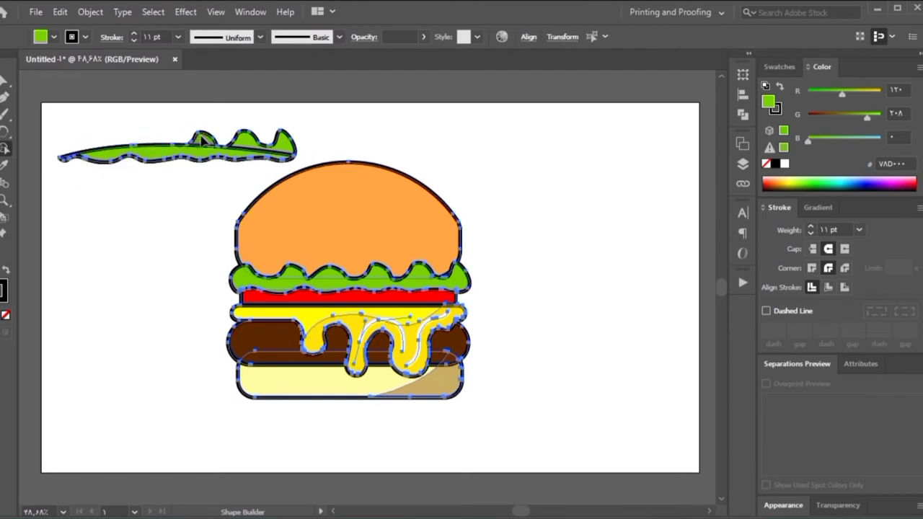
pyautogui.click(6, 78)
# Step: Place the strip over the burger's lettuce with no outline and 29% opacity
pyautogui.moveTo(272, 238); pyautogui.dragTo(407, 288)
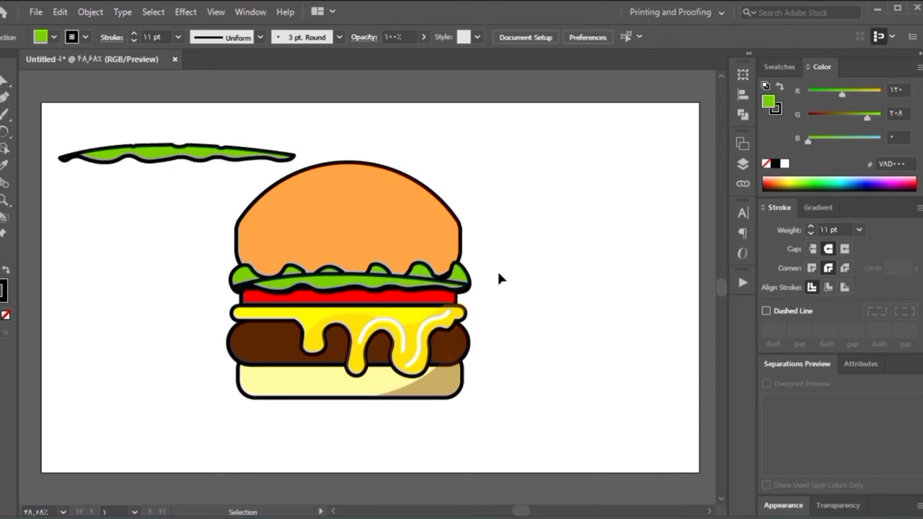
pyautogui.click(134, 41)
pyautogui.click(134, 41)
pyautogui.click(134, 41)
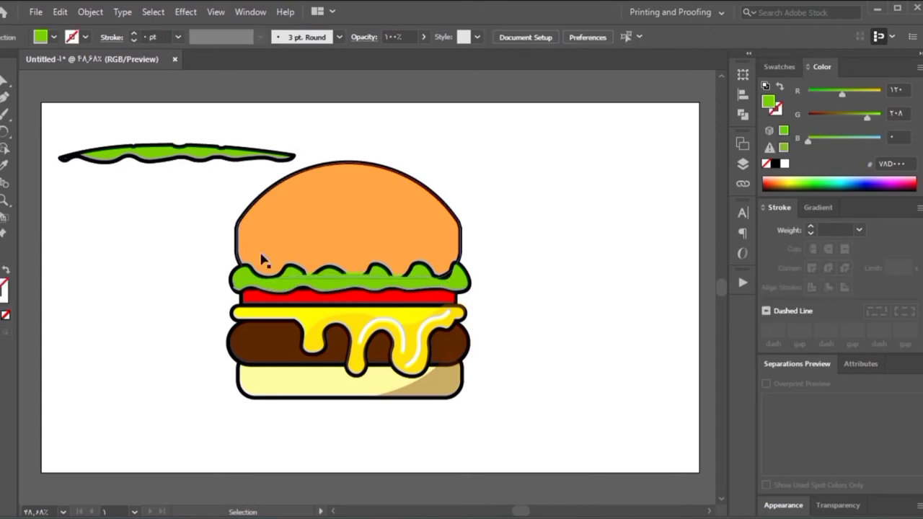
pyautogui.click(300, 285)
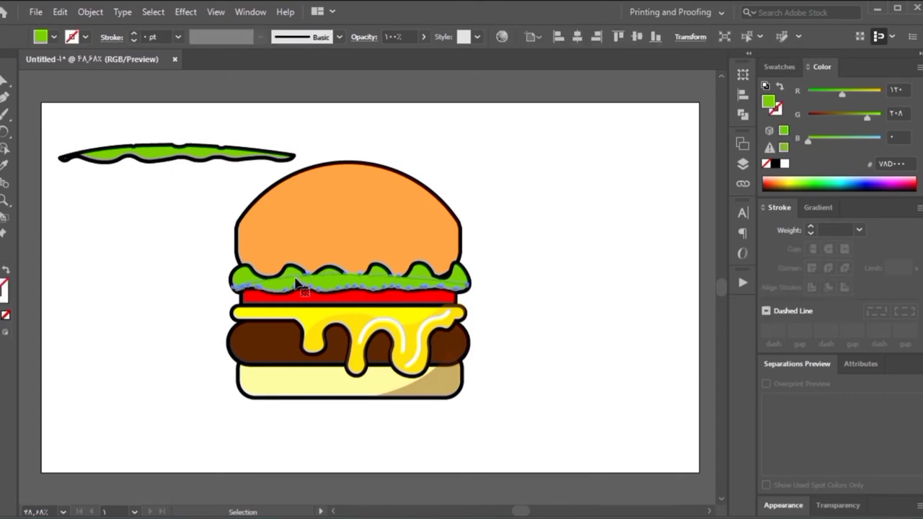
pyautogui.click(717, 12)
pyautogui.click(698, 67)
pyautogui.click(742, 212)
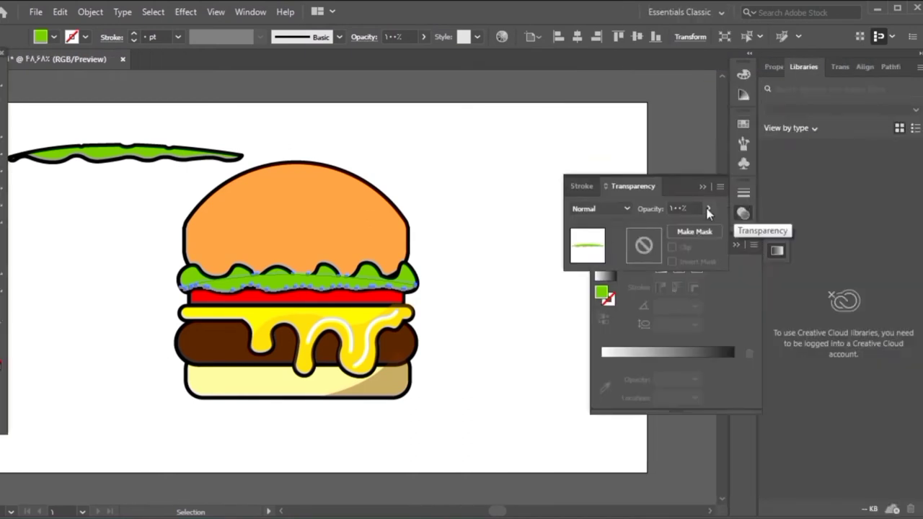
pyautogui.moveTo(708, 209); pyautogui.dragTo(674, 229)
pyautogui.click(553, 240)
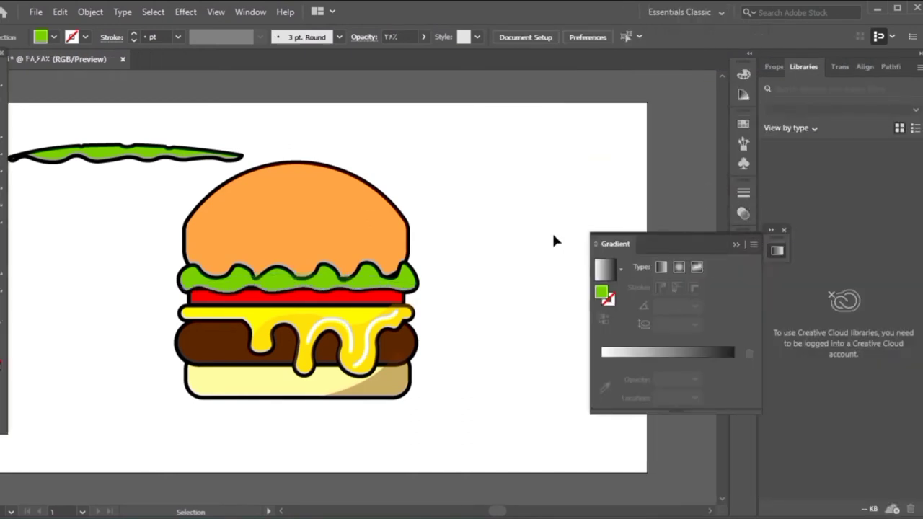
pyautogui.click(736, 243)
# Step: Try other lettuce colours, then delete the loose lettuce strip above the burger
pyautogui.click(377, 290)
pyautogui.click(743, 74)
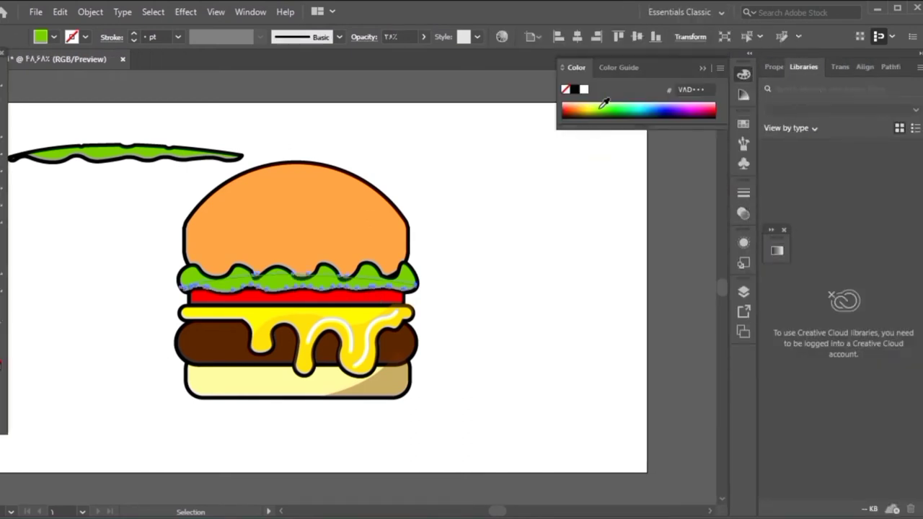
pyautogui.moveTo(609, 105); pyautogui.dragTo(615, 106)
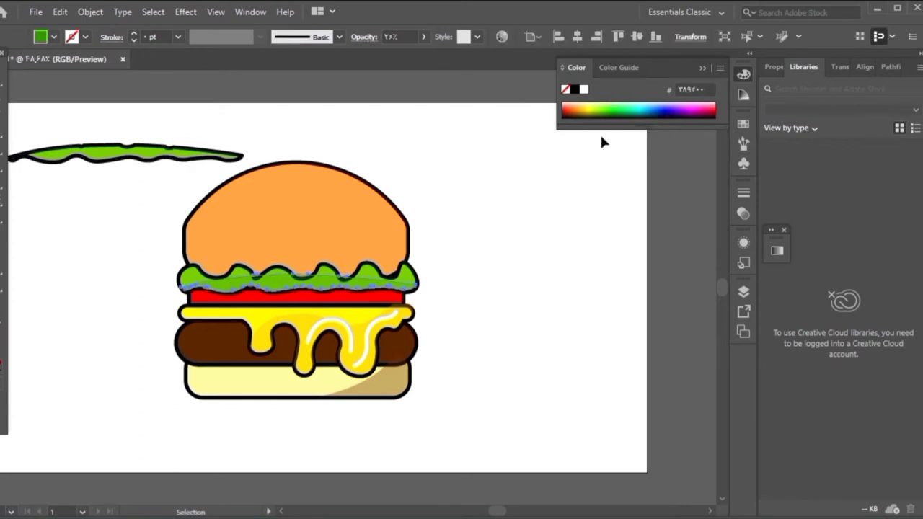
pyautogui.click(135, 164)
pyautogui.press('Delete')
# Step: Copy the top bun to the left and draw a four-point cutting shape over it
pyautogui.moveTo(494, 513); pyautogui.dragTo(490, 513)
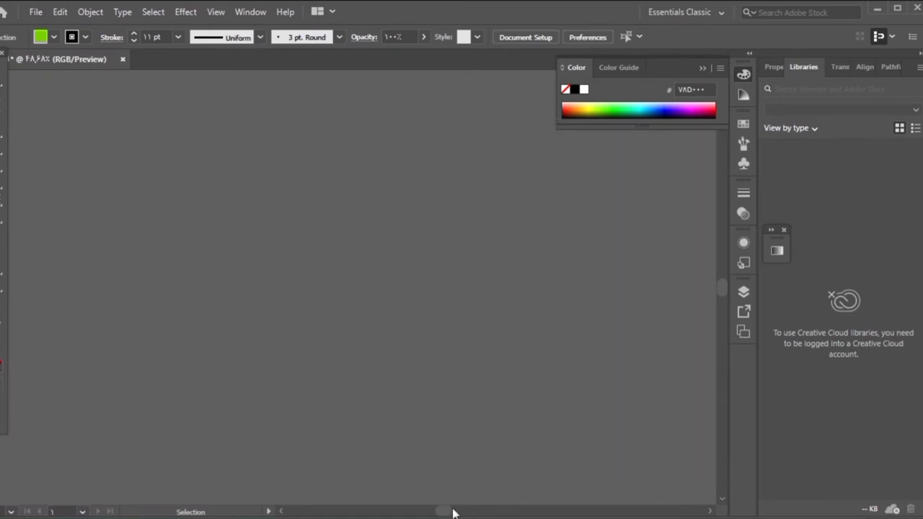
pyautogui.click(389, 209)
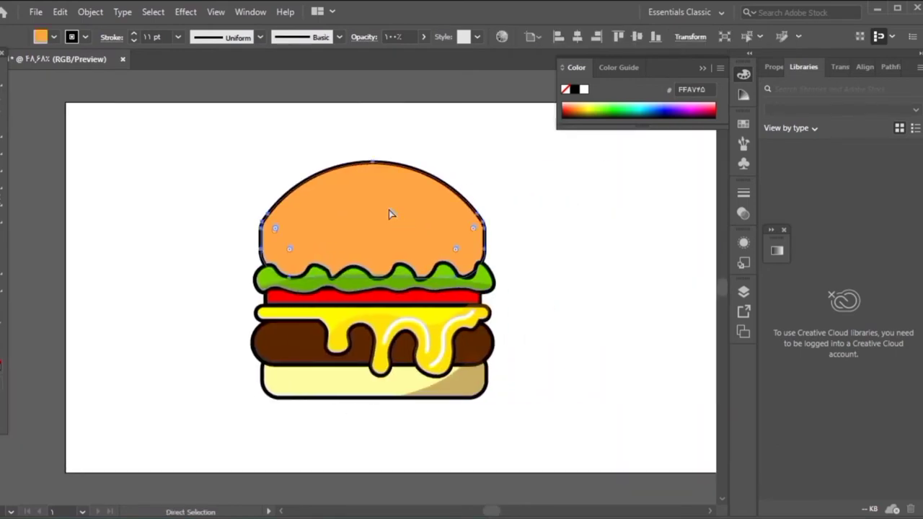
pyautogui.moveTo(389, 210)
pyautogui.mouseDown()
pyautogui.moveTo(160, 182)
pyautogui.moveTo(165, 257)
pyautogui.mouseUp()
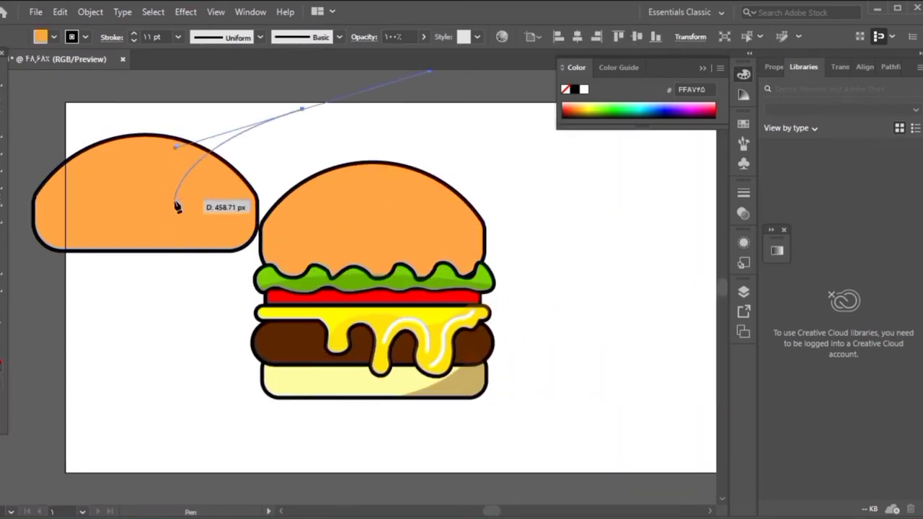
pyautogui.click(20, 251)
pyautogui.click(173, 277)
pyautogui.click(349, 197)
pyautogui.click(303, 110)
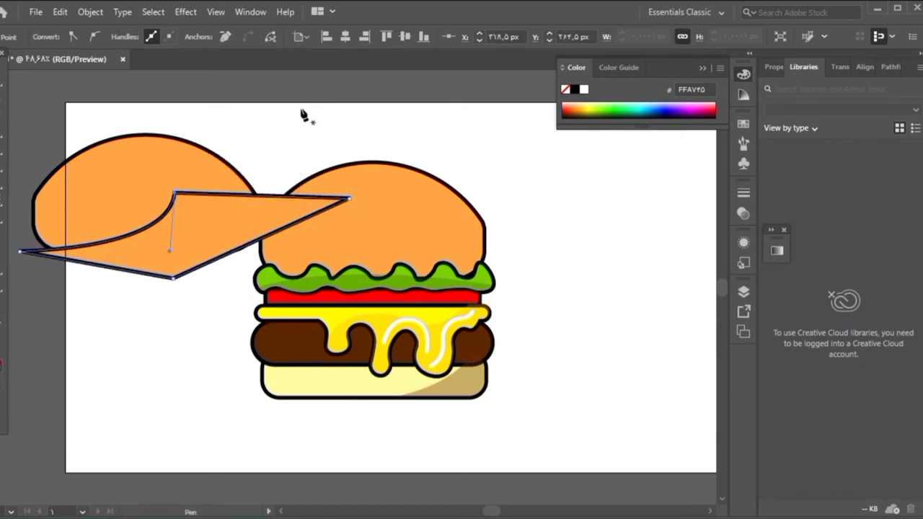
pyautogui.click(304, 111)
# Step: Remove the outer pieces and the dome with Shape Builder, leaving a crescent tail
pyautogui.hotkey('ctrl', 'a')
pyautogui.hotkey('shift', 'm')
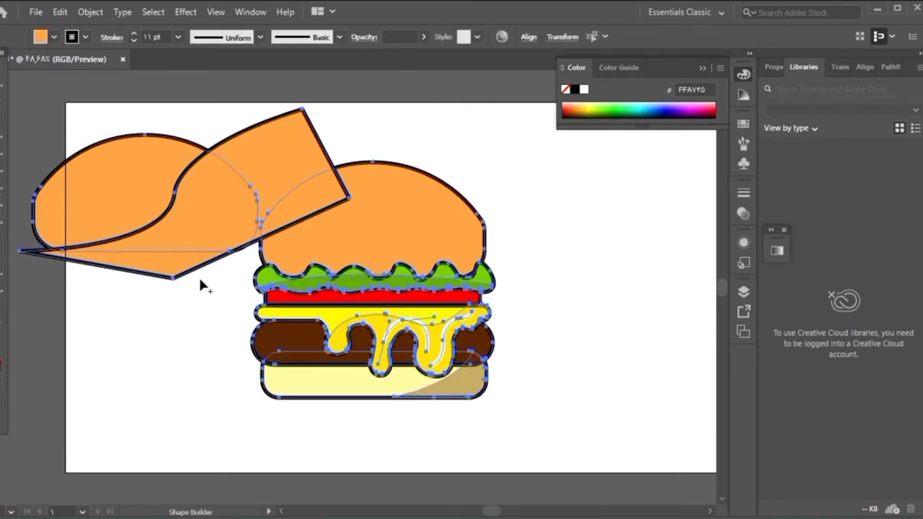
pyautogui.keyDown('alt'); pyautogui.click(199, 284); pyautogui.keyUp('alt')
pyautogui.keyDown('alt'); pyautogui.click(311, 144); pyautogui.keyUp('alt')
pyautogui.moveTo(347, 204); pyautogui.dragTo(290, 207)
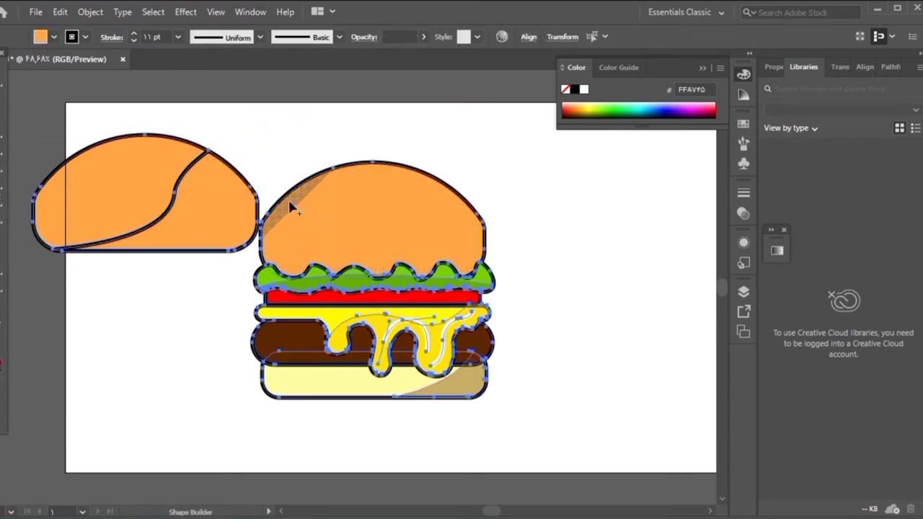
pyautogui.hotkey('ctrl', 'z')
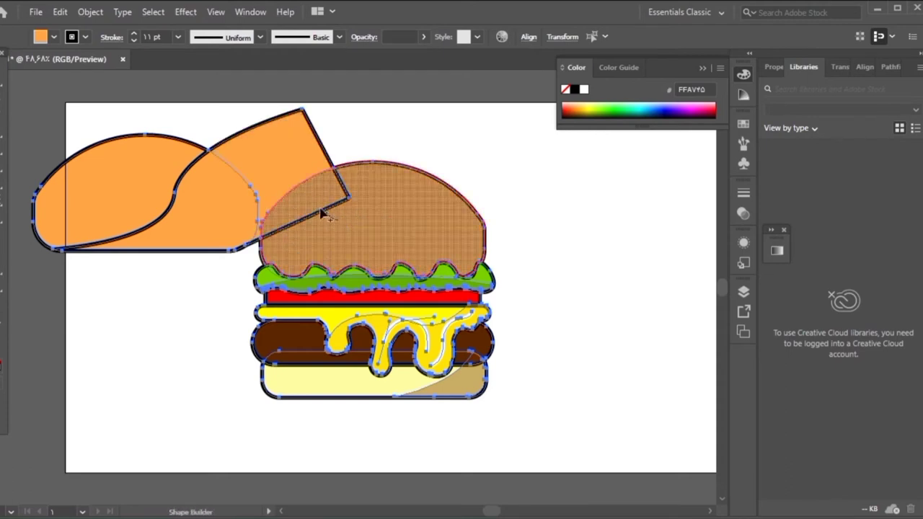
pyautogui.keyDown('alt'); pyautogui.click(308, 154); pyautogui.keyUp('alt')
pyautogui.keyDown('alt'); pyautogui.click(108, 184); pyautogui.keyUp('alt')
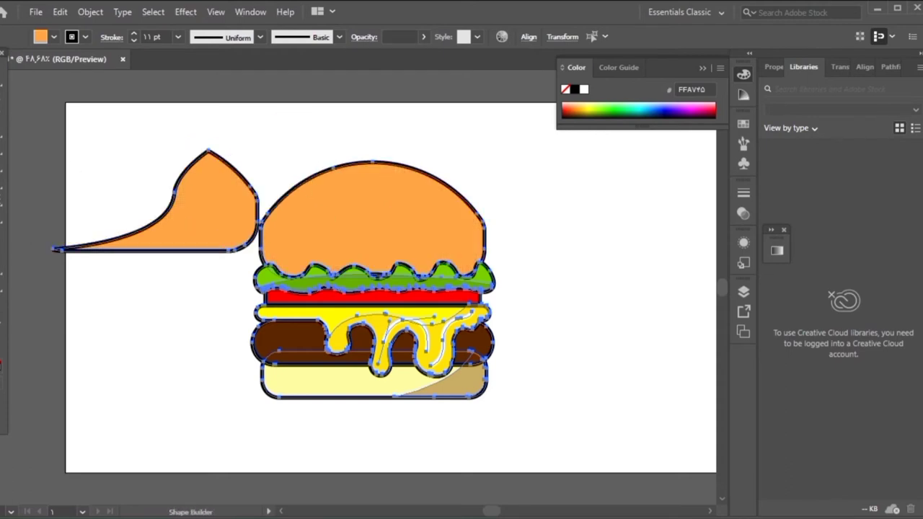
pyautogui.press('v')
pyautogui.moveTo(227, 207)
pyautogui.mouseDown()
pyautogui.moveTo(233, 240)
pyautogui.moveTo(232, 231)
pyautogui.moveTo(445, 285)
pyautogui.mouseUp()
pyautogui.click(219, 253)
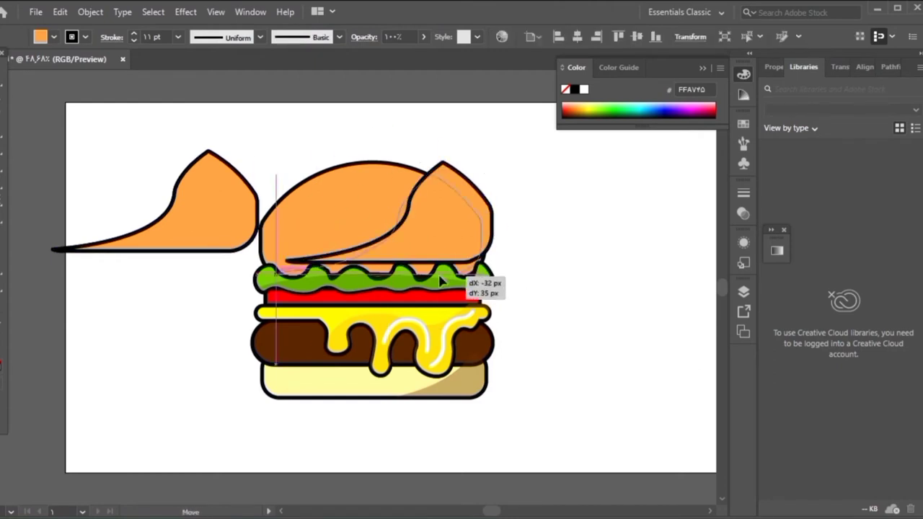
# Step: Place the crescent on the top bun with no outline, lower opacity and deeper-orange fill
pyautogui.click(133, 40)
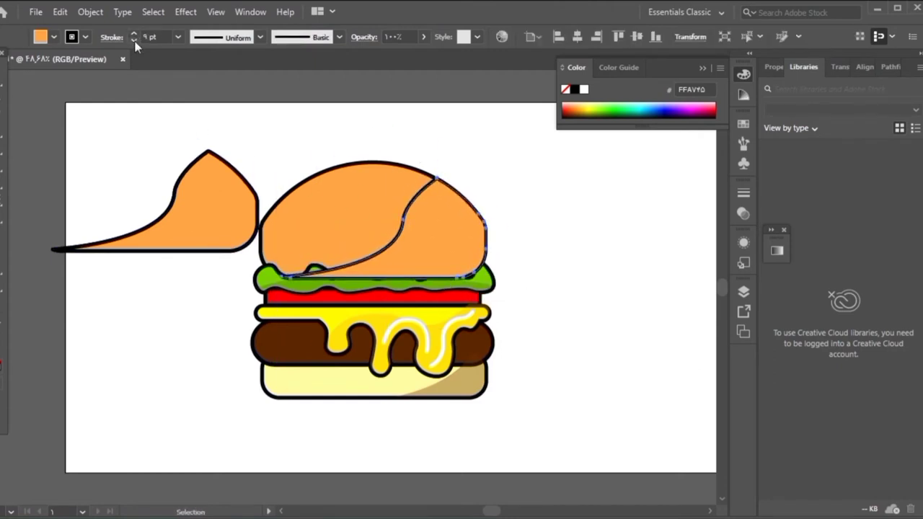
pyautogui.click(133, 41)
pyautogui.click(743, 213)
pyautogui.click(708, 208)
pyautogui.moveTo(710, 230); pyautogui.dragTo(671, 229)
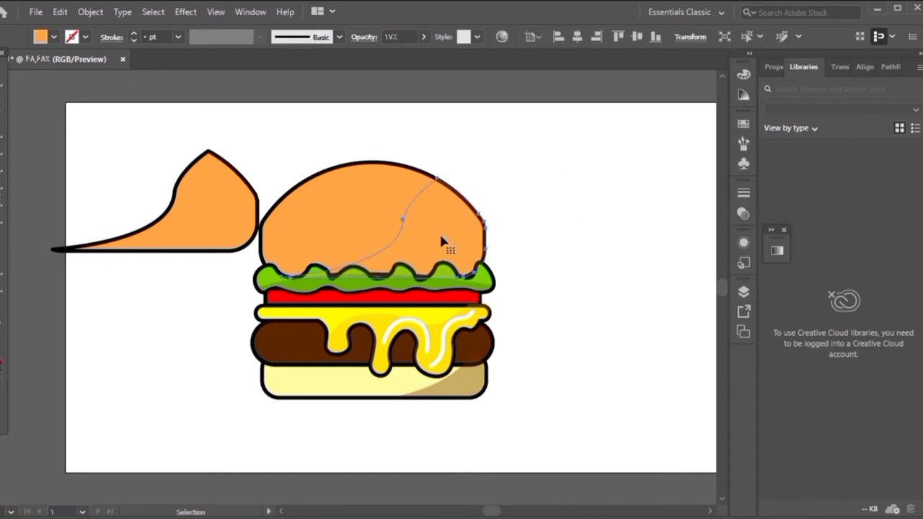
pyautogui.click(743, 75)
pyautogui.click(575, 108)
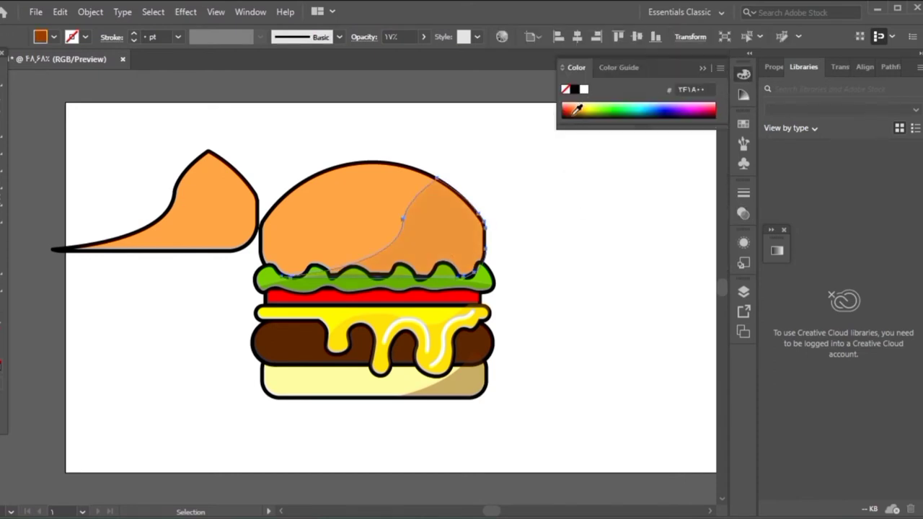
pyautogui.click(533, 198)
pyautogui.moveTo(417, 258); pyautogui.dragTo(415, 252)
# Step: Draw a new rectangle bar below the burger with the Rectangle tool
pyautogui.click(531, 255)
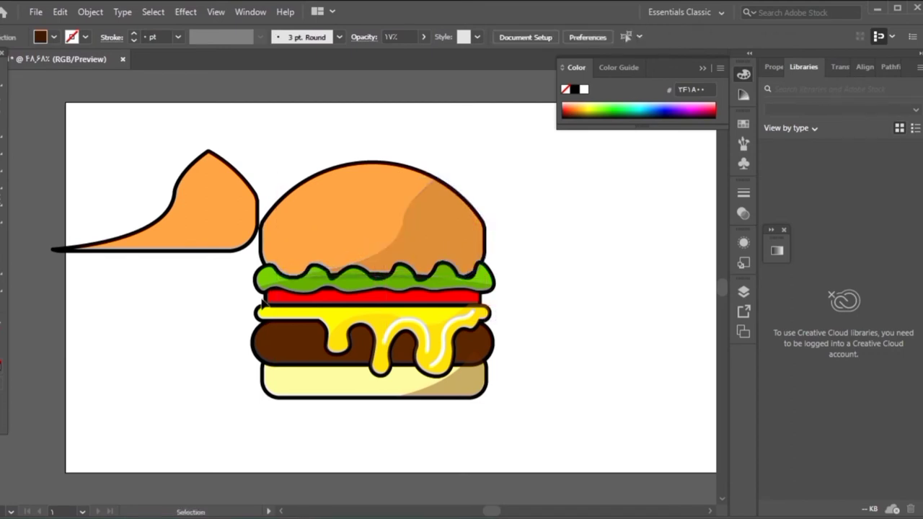
pyautogui.click(3, 153)
pyautogui.moveTo(135, 292)
pyautogui.mouseDown()
pyautogui.moveTo(435, 311)
pyautogui.moveTo(532, 287)
pyautogui.mouseUp()
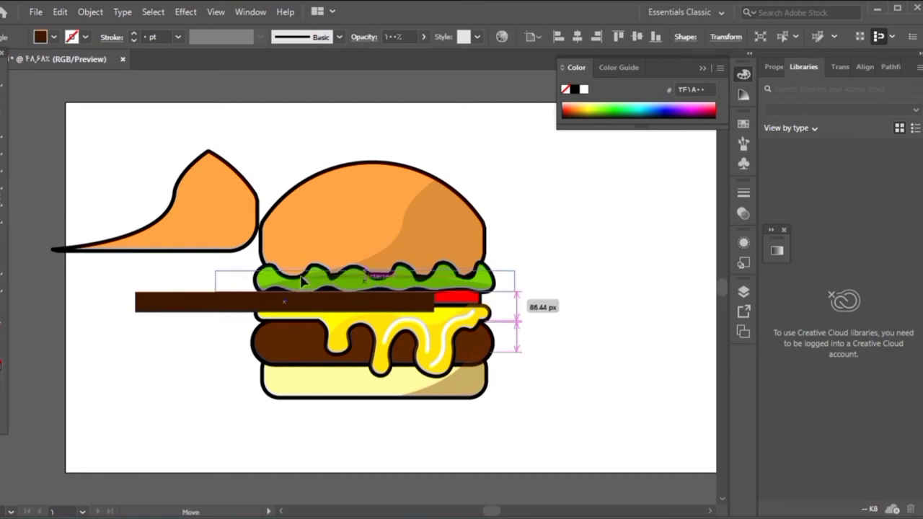
# Step: Replace the brown bar with a new bar across the lettuce, made translucent white
pyautogui.hotkey('ctrl', 'shift', '[')
pyautogui.press('m')
pyautogui.moveTo(238, 263); pyautogui.dragTo(513, 296)
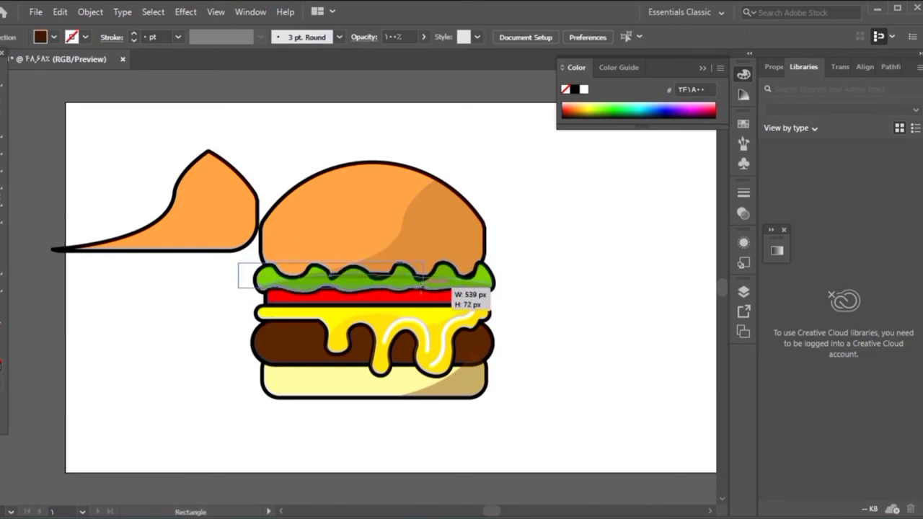
pyautogui.click(743, 213)
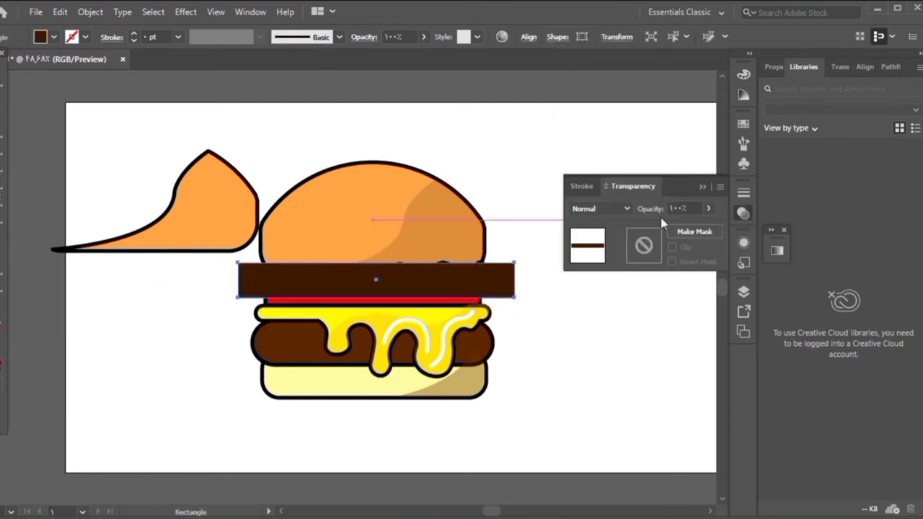
pyautogui.click(667, 229)
pyautogui.click(743, 74)
pyautogui.click(582, 90)
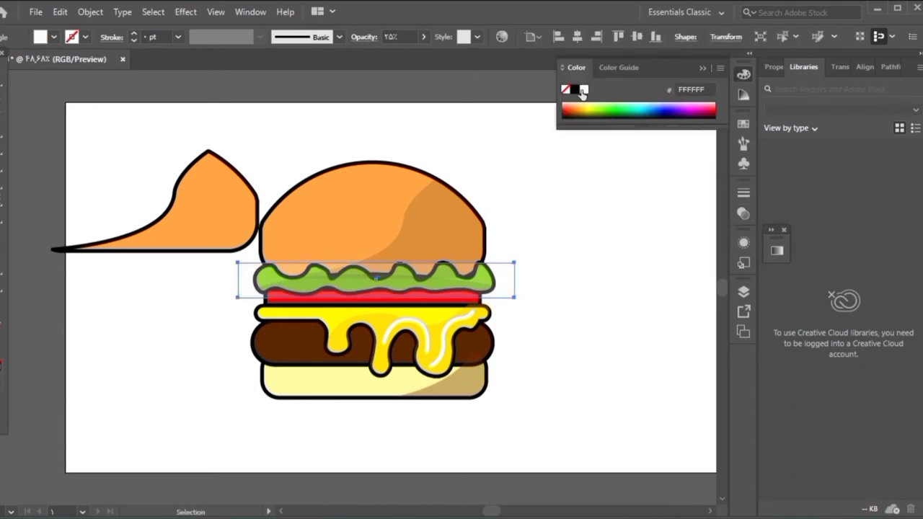
# Step: Rotate the translucent white bar to a diagonal and place it on the top bun
pyautogui.click(146, 120)
pyautogui.moveTo(375, 279); pyautogui.dragTo(375, 368)
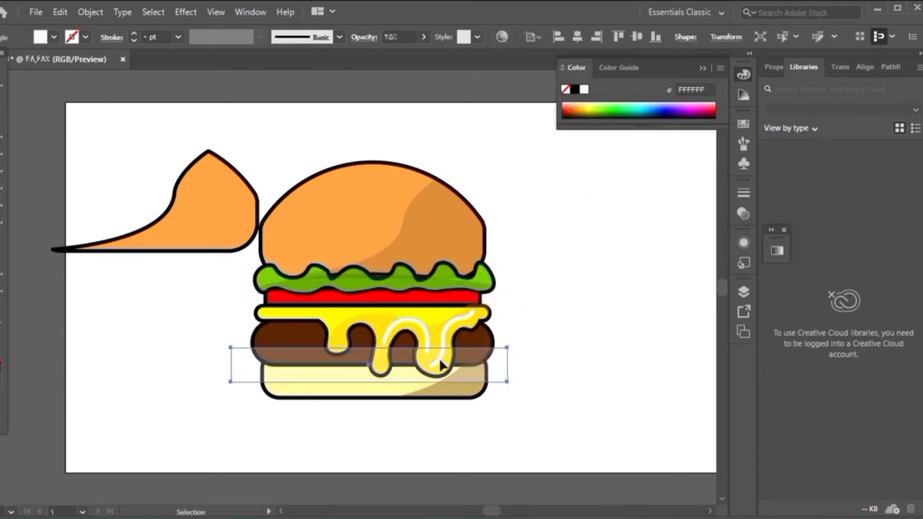
pyautogui.click(599, 358)
pyautogui.moveTo(469, 382); pyautogui.dragTo(469, 261)
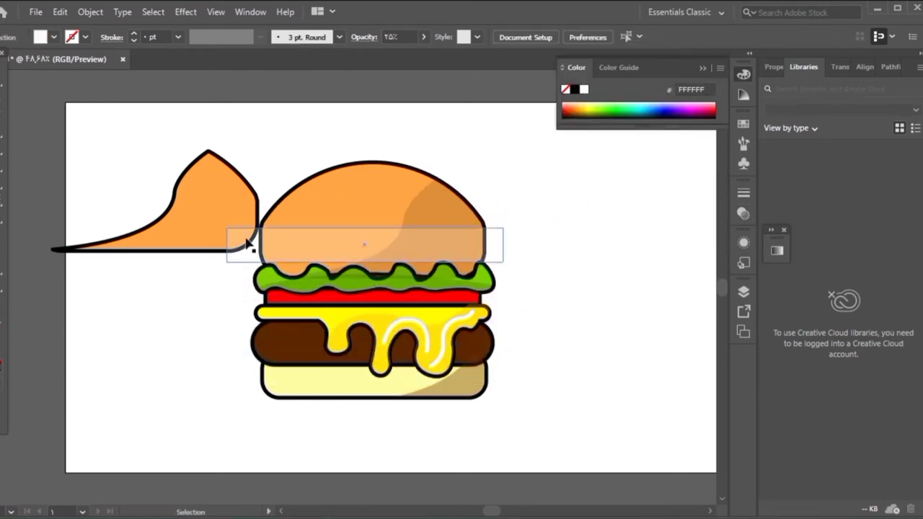
pyautogui.click(313, 243)
pyautogui.moveTo(313, 242); pyautogui.dragTo(314, 245)
pyautogui.moveTo(225, 296); pyautogui.dragTo(134, 267)
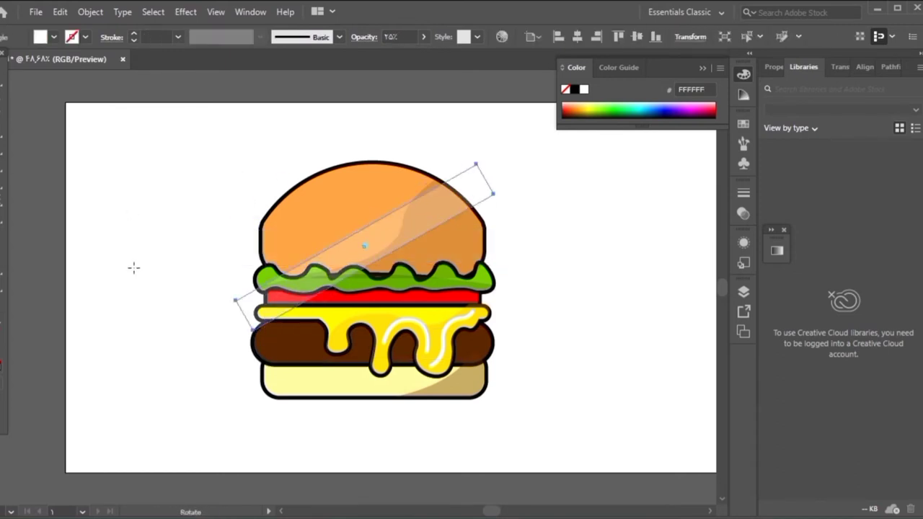
pyautogui.moveTo(310, 271); pyautogui.dragTo(263, 217)
# Step: Position diagonal gloss stripes across the cheese and patty and on the top bun
pyautogui.click(204, 207)
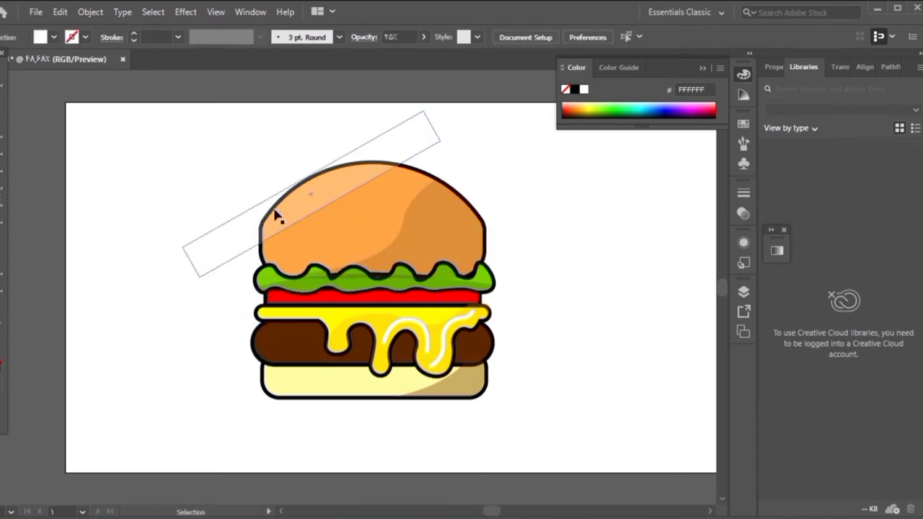
pyautogui.moveTo(382, 163); pyautogui.dragTo(457, 310)
pyautogui.click(656, 267)
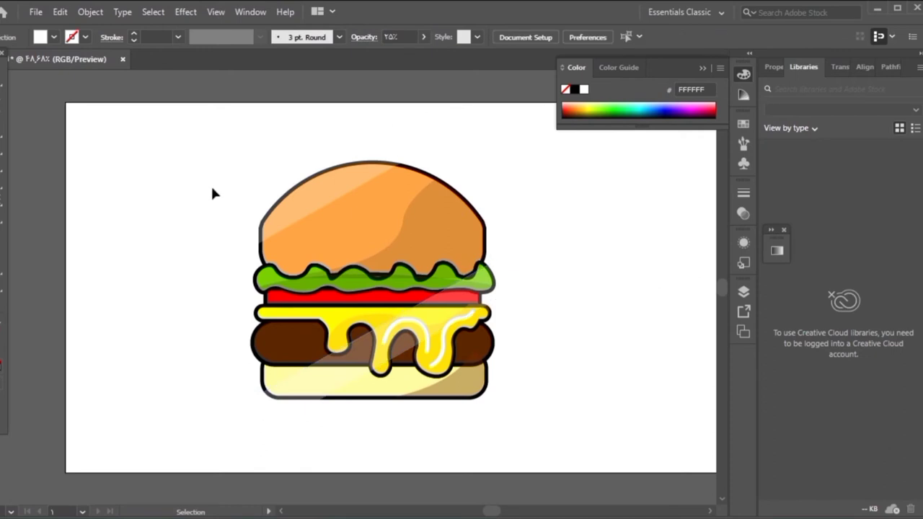
pyautogui.moveTo(308, 191); pyautogui.dragTo(397, 216)
pyautogui.click(617, 197)
pyautogui.moveTo(339, 220); pyautogui.dragTo(354, 234)
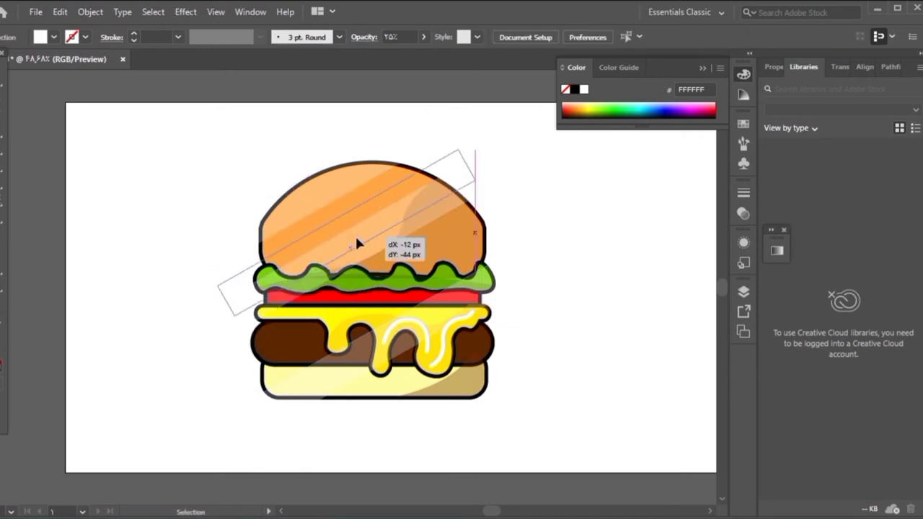
pyautogui.click(597, 201)
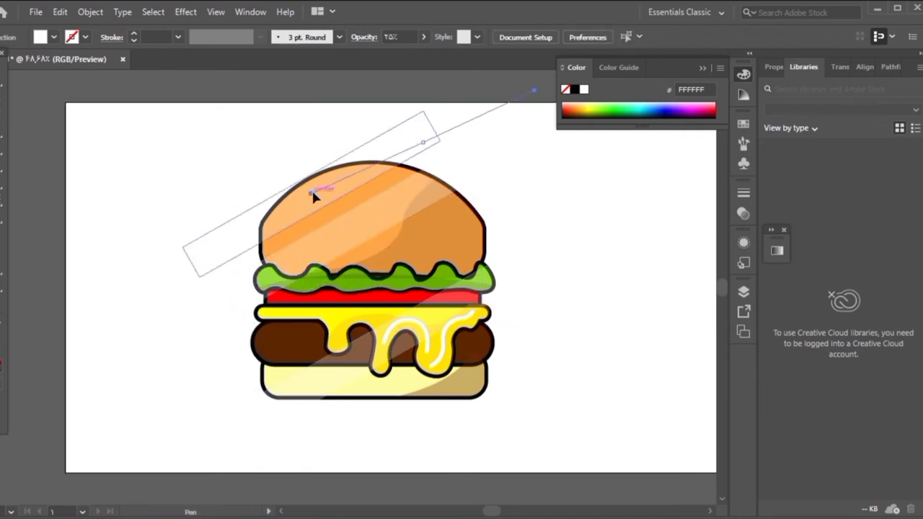
pyautogui.moveTo(309, 199); pyautogui.dragTo(310, 263)
pyautogui.hotkey('ctrl', 'z')
# Step: Draw a large circle overlapping the burger's left side
pyautogui.hotkey('ctrl', 'shift', 'a')
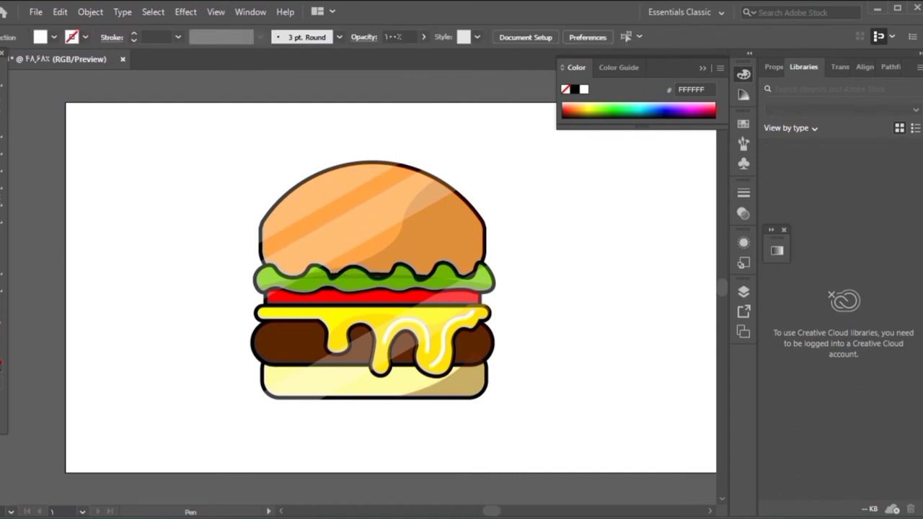
pyautogui.press('l')
pyautogui.moveTo(160, 147); pyautogui.dragTo(401, 389)
# Step: Make the large circle unfilled, centre it over the burger, and Shape Builder away its lower arc
pyautogui.press('v')
pyautogui.press('/')
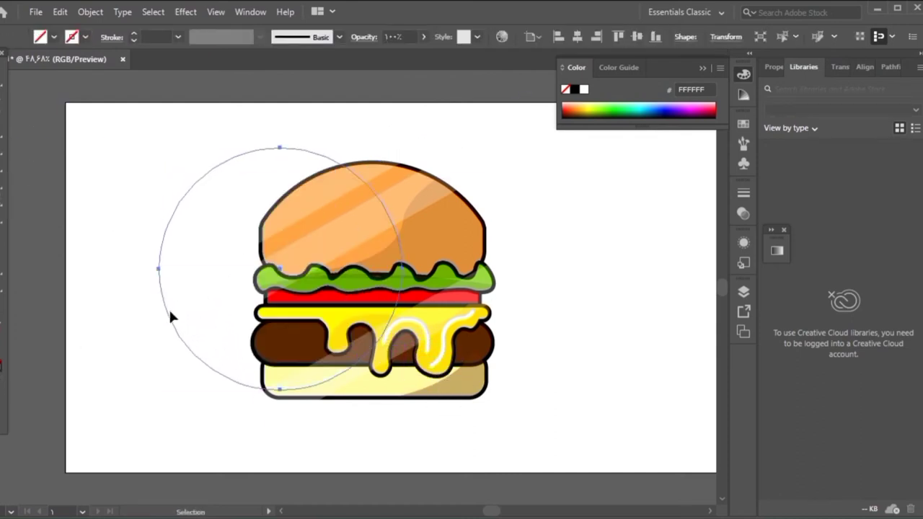
pyautogui.moveTo(159, 263); pyautogui.dragTo(256, 291)
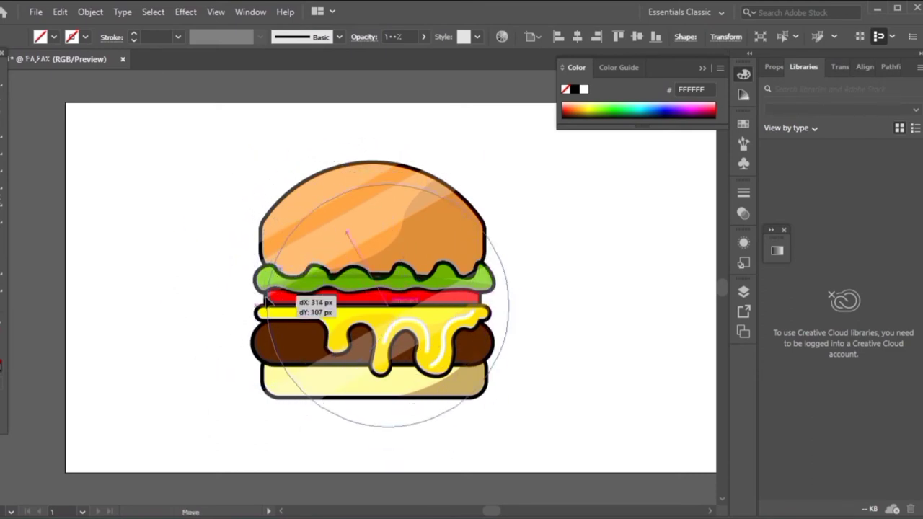
pyautogui.hotkey('ctrl', 'a')
pyautogui.hotkey('shift', 'm')
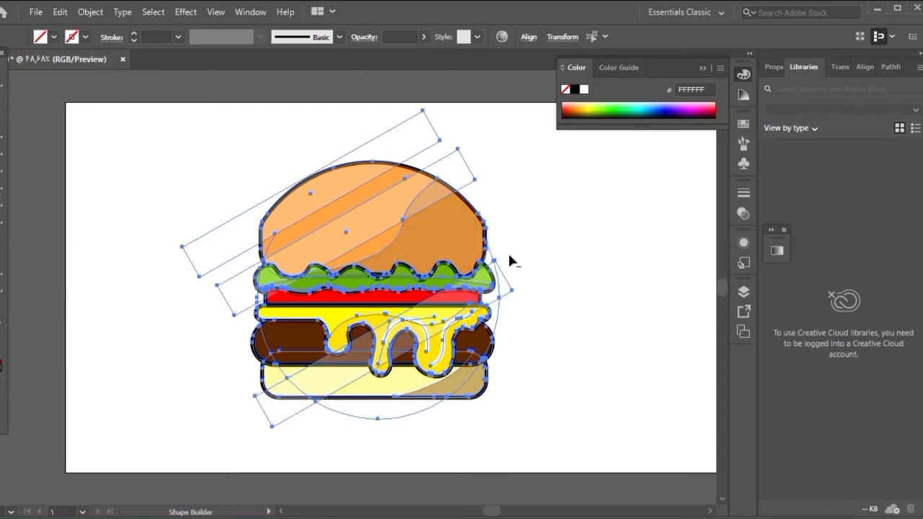
pyautogui.keyDown('alt'); pyautogui.click(411, 417); pyautogui.keyUp('alt')
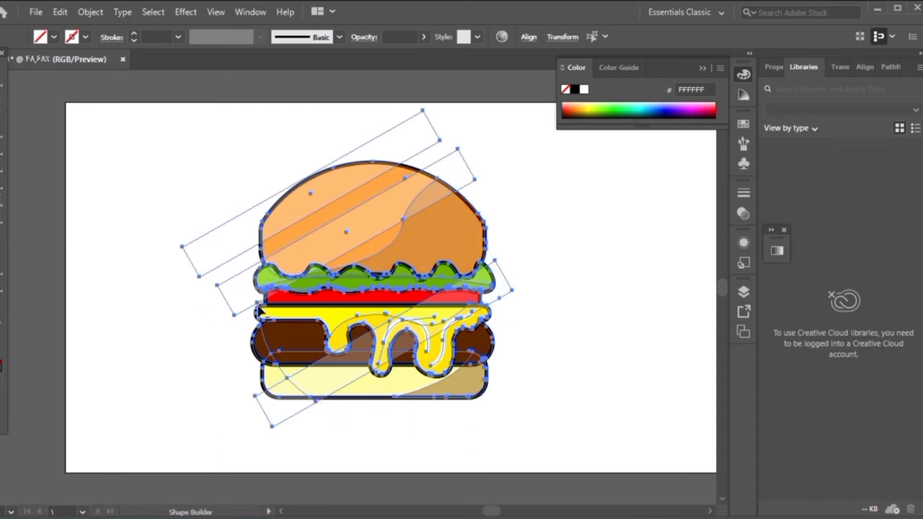
pyautogui.click(134, 287)
pyautogui.hotkey('ctrl', 'a')
# Step: Turn the leftover crescent into a white curve by swapping its fill and stroke
pyautogui.click(7, 97)
pyautogui.click(271, 349)
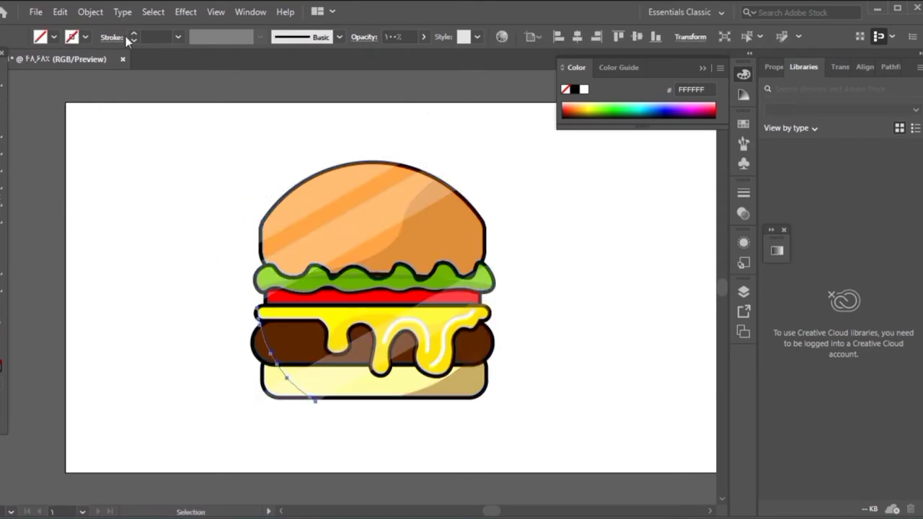
pyautogui.click(134, 34)
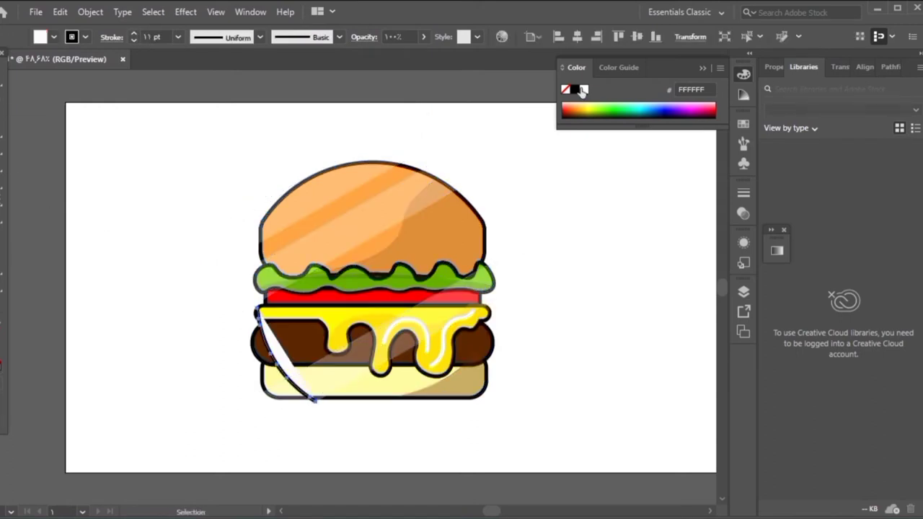
pyautogui.hotkey('shift', 'x')
pyautogui.moveTo(292, 371); pyautogui.dragTo(291, 373)
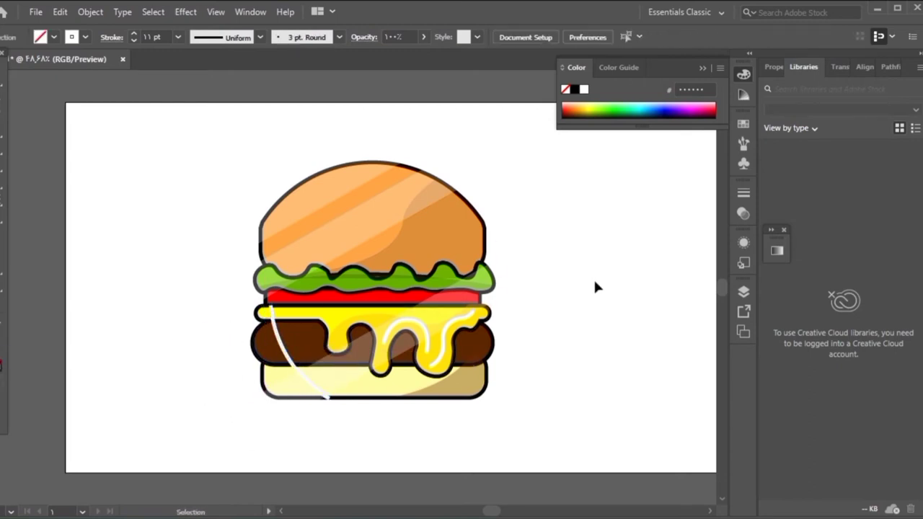
# Step: Move the long white curve onto the top bun's upper-left edge, rotated to follow it
pyautogui.moveTo(298, 435); pyautogui.dragTo(266, 203)
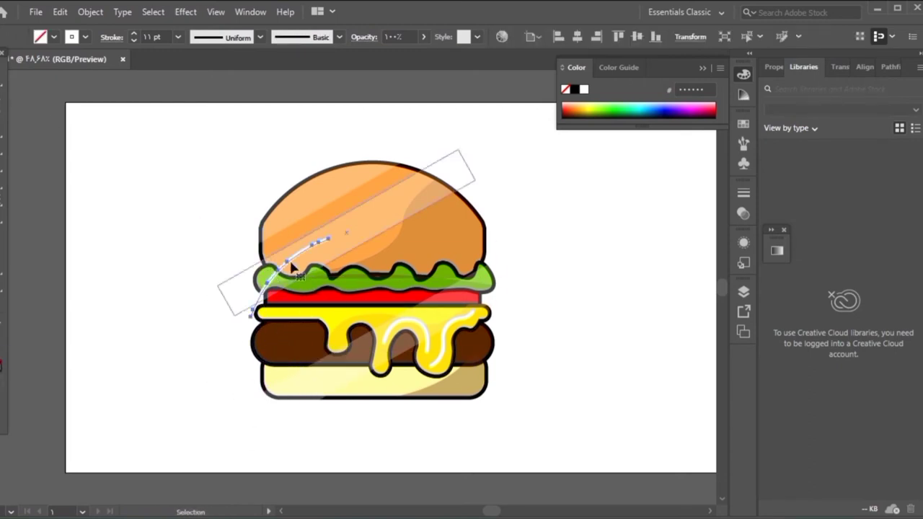
pyautogui.moveTo(292, 267); pyautogui.dragTo(302, 188)
pyautogui.click(202, 197)
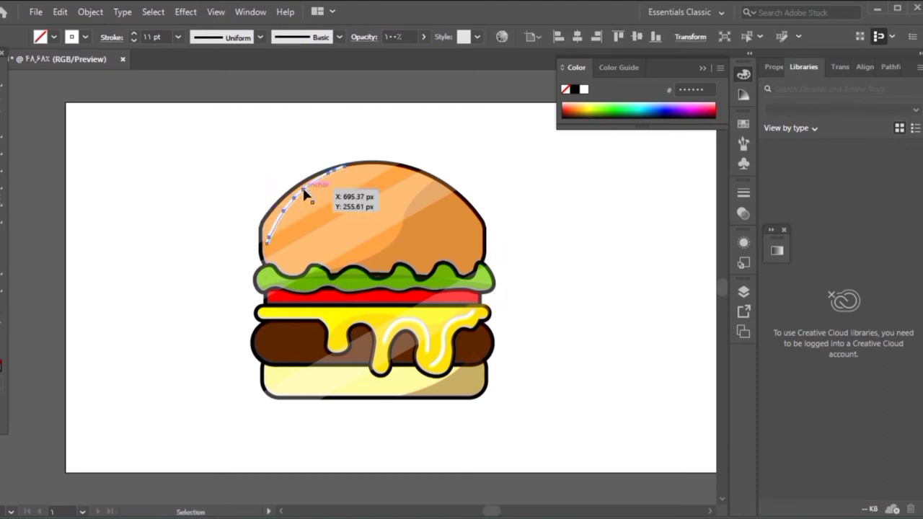
pyautogui.moveTo(187, 237); pyautogui.dragTo(150, 208)
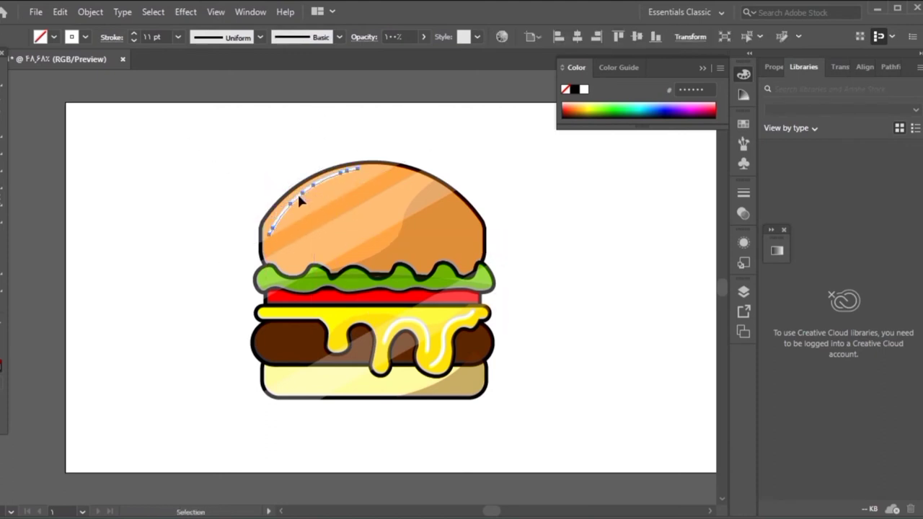
pyautogui.moveTo(301, 201); pyautogui.dragTo(298, 201)
pyautogui.click(196, 191)
pyautogui.press('v')
pyautogui.click(144, 164)
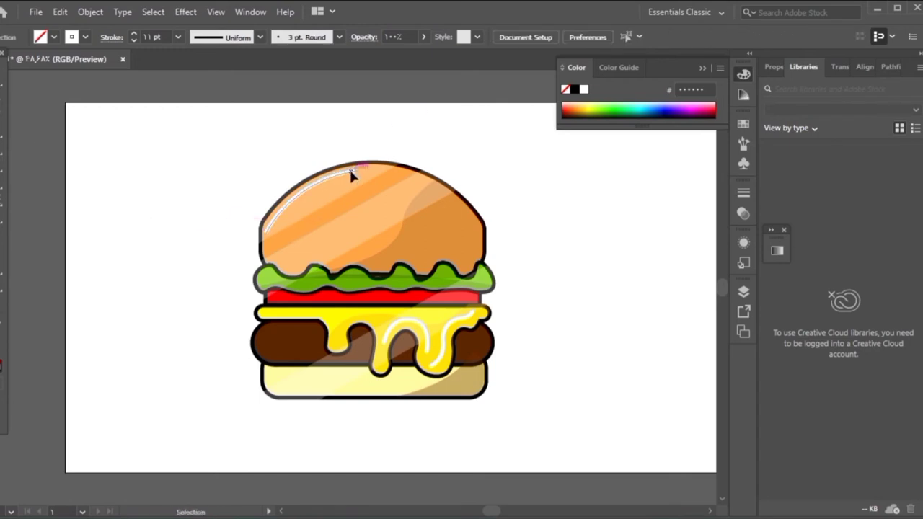
pyautogui.click(350, 173)
# Step: Switch to Printing and Proofing and add a short second highlight beside the long one
pyautogui.click(683, 11)
pyautogui.click(727, 109)
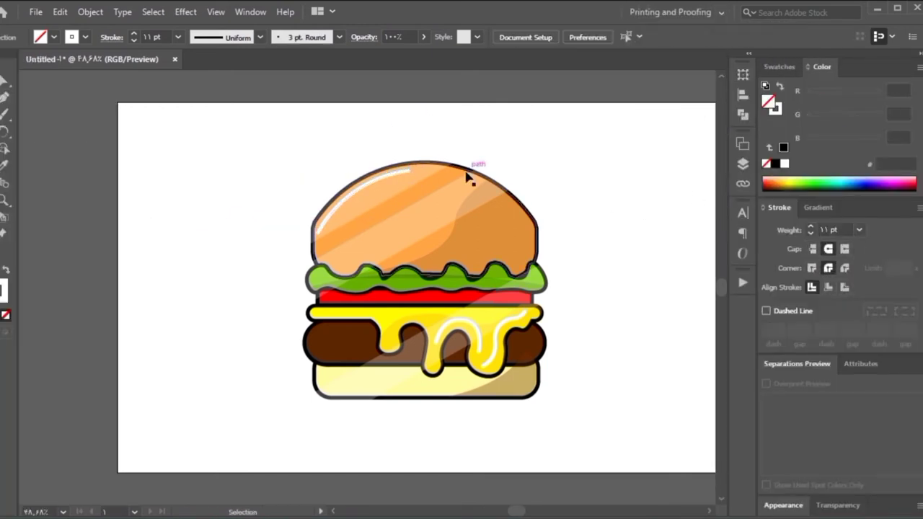
pyautogui.moveTo(397, 323); pyautogui.dragTo(374, 209)
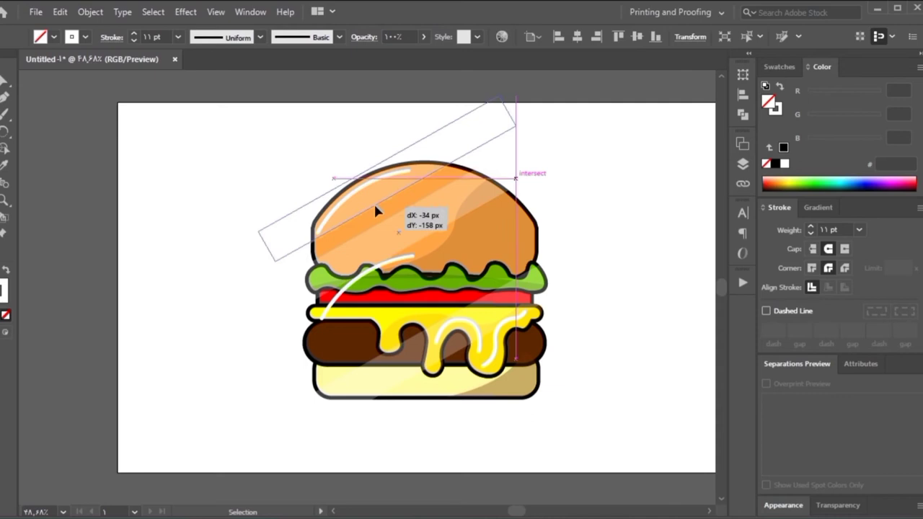
pyautogui.click(266, 317)
pyautogui.click(328, 223)
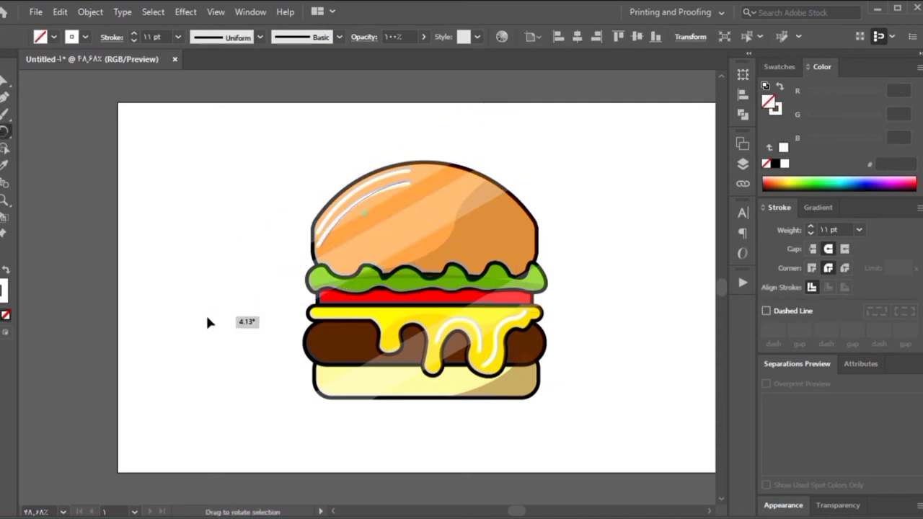
pyautogui.moveTo(313, 328); pyautogui.dragTo(203, 317)
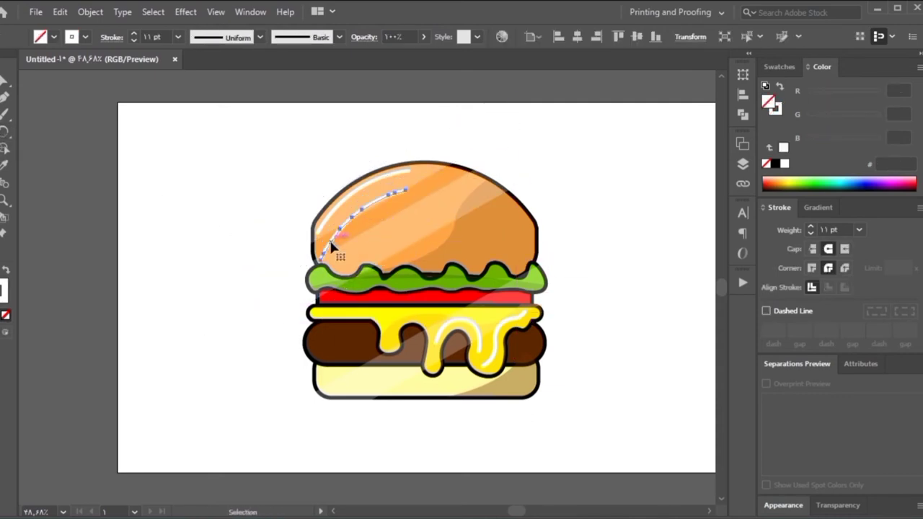
pyautogui.moveTo(337, 239)
pyautogui.mouseDown()
pyautogui.moveTo(361, 226)
pyautogui.moveTo(332, 235)
pyautogui.mouseUp()
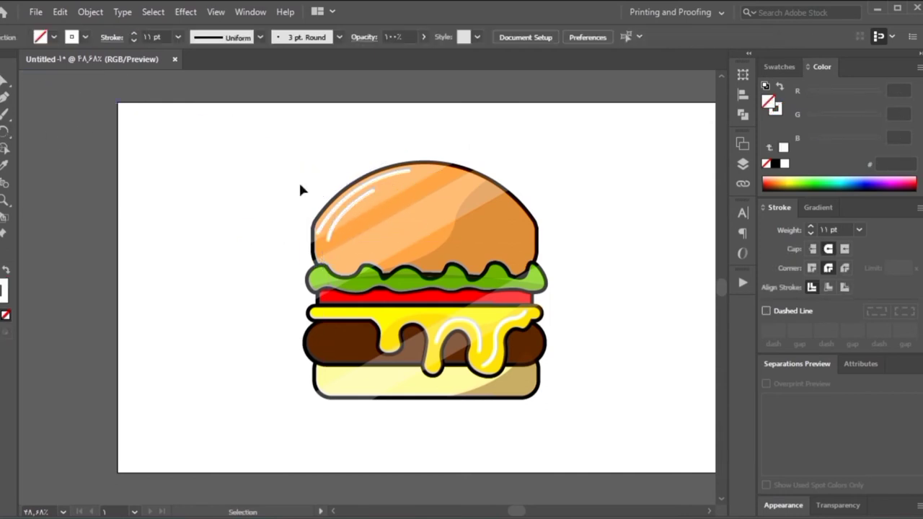
pyautogui.click(268, 243)
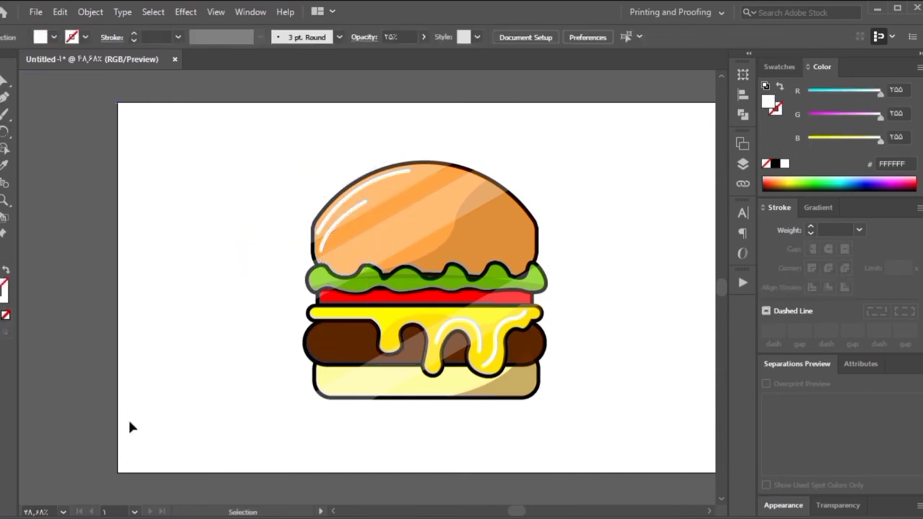
# Step: Trim the left patty piece with an overlapping ellipse using Shape Builder
pyautogui.moveTo(347, 355); pyautogui.dragTo(217, 315)
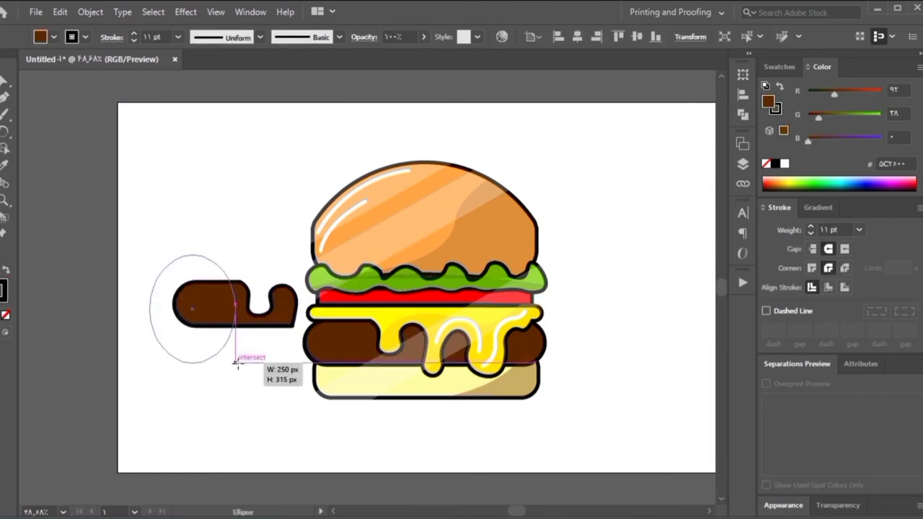
pyautogui.moveTo(149, 254); pyautogui.dragTo(235, 361)
pyautogui.hotkey('ctrl', 'a')
pyautogui.hotkey('shift', 'm')
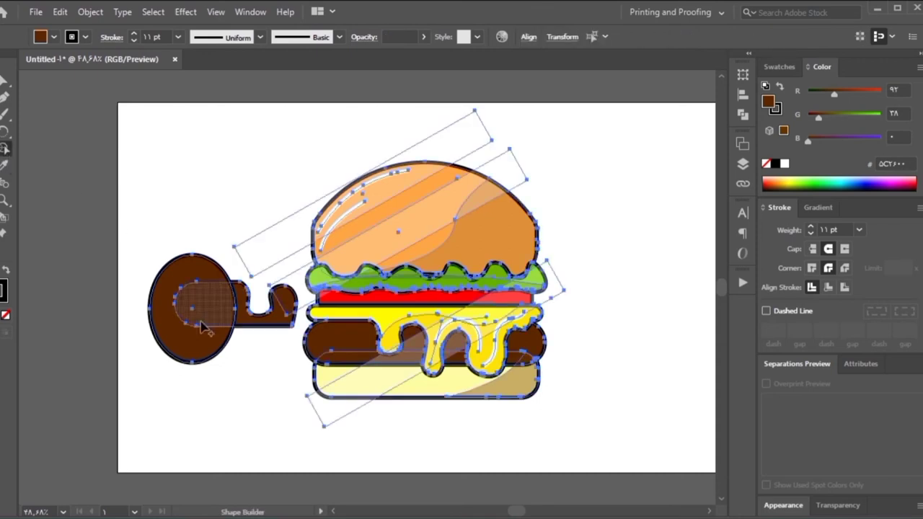
pyautogui.keyDown('alt'); pyautogui.click(211, 349); pyautogui.keyUp('alt')
pyautogui.keyDown('alt'); pyautogui.click(256, 308); pyautogui.keyUp('alt')
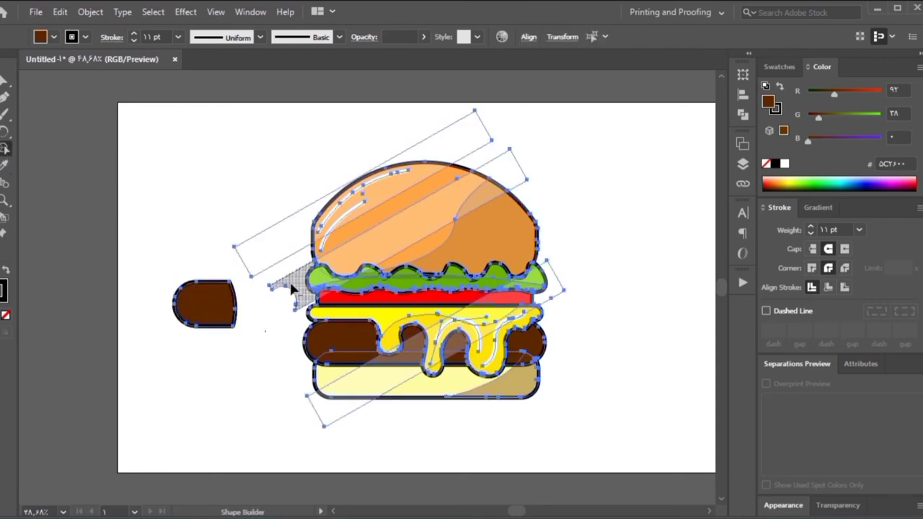
pyautogui.keyDown('alt'); pyautogui.click(291, 287); pyautogui.keyUp('alt')
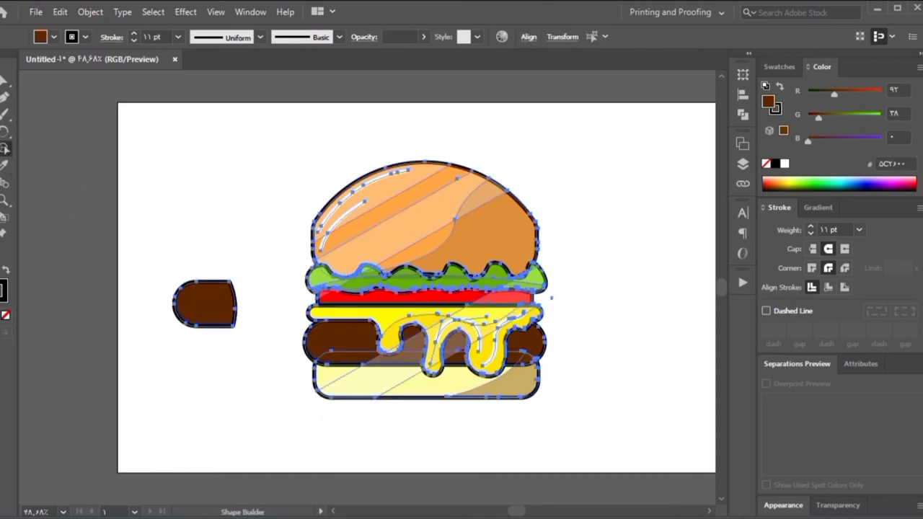
# Step: Place the rounded brown piece on the patty's left end with no outline
pyautogui.press('v')
pyautogui.click(200, 233)
pyautogui.moveTo(205, 303); pyautogui.dragTo(328, 337)
pyautogui.click(133, 41)
# Step: Switch to Essentials Classic and give the shading piece about 20% opacity and orange fill
pyautogui.click(717, 12)
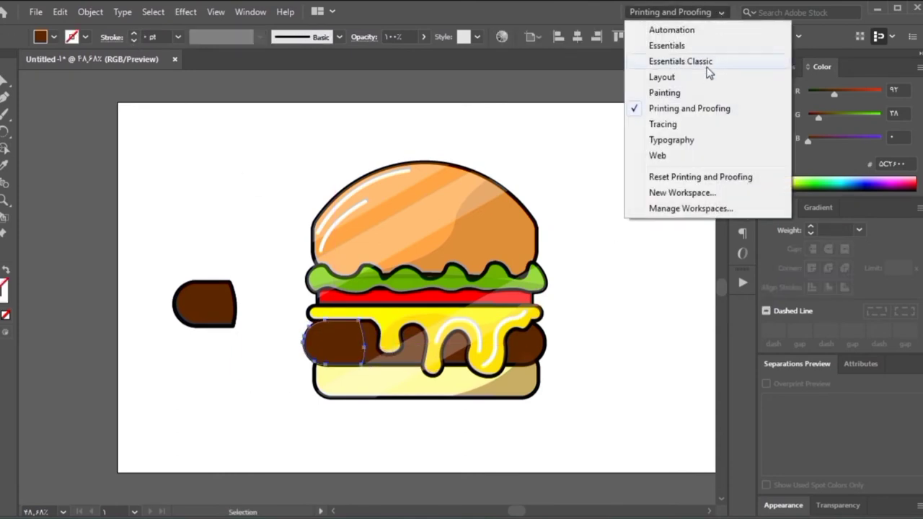
pyautogui.click(708, 64)
pyautogui.click(744, 214)
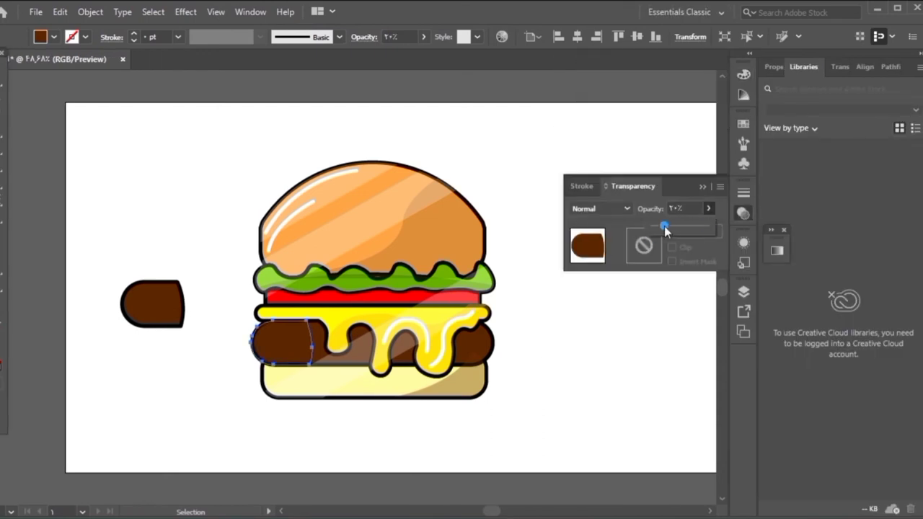
pyautogui.click(664, 229)
pyautogui.click(743, 74)
pyautogui.click(583, 105)
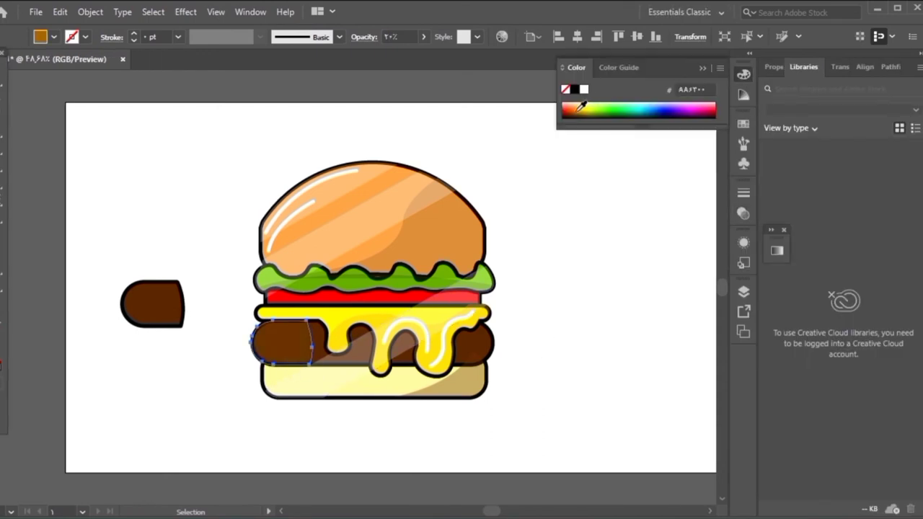
pyautogui.click(516, 225)
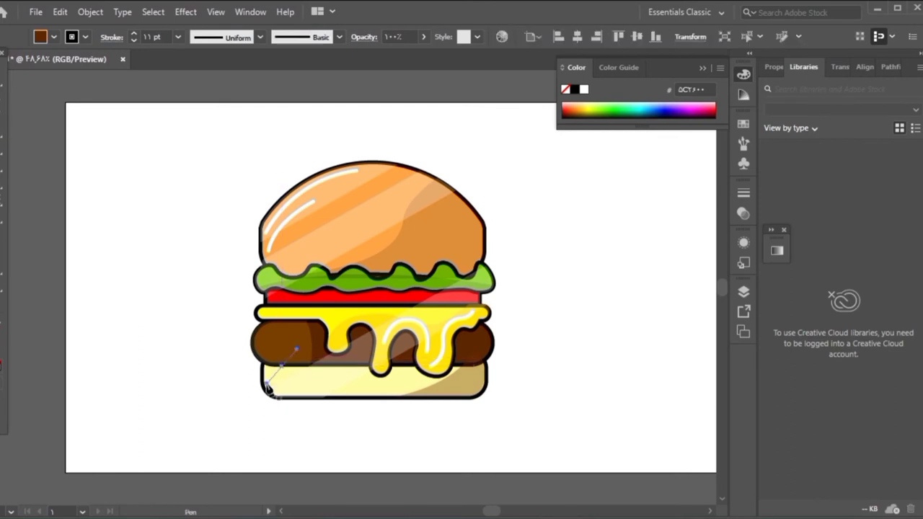
# Step: Pen-draw a white gloss curve on the patty's left end and a diagonal line on the top bun
pyautogui.click(281, 366)
pyautogui.moveTo(278, 393); pyautogui.dragTo(51, 267)
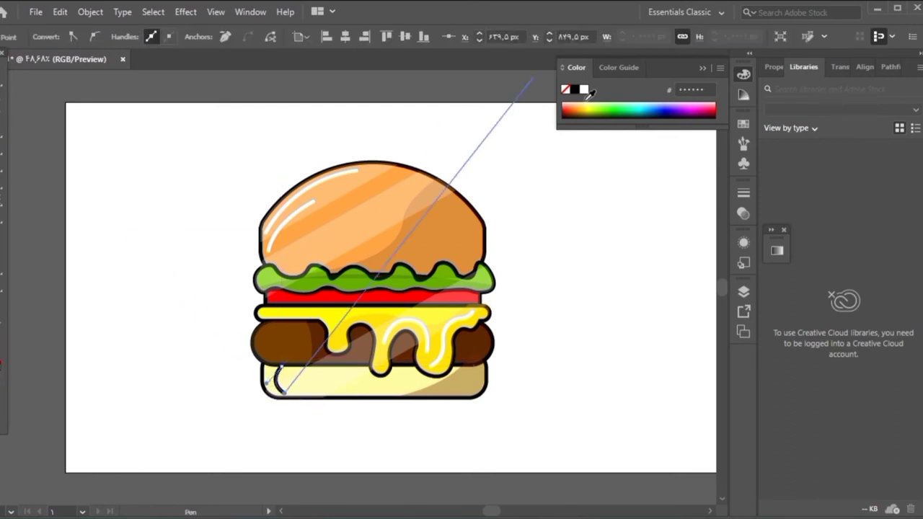
pyautogui.press('v')
pyautogui.moveTo(282, 385); pyautogui.dragTo(265, 351)
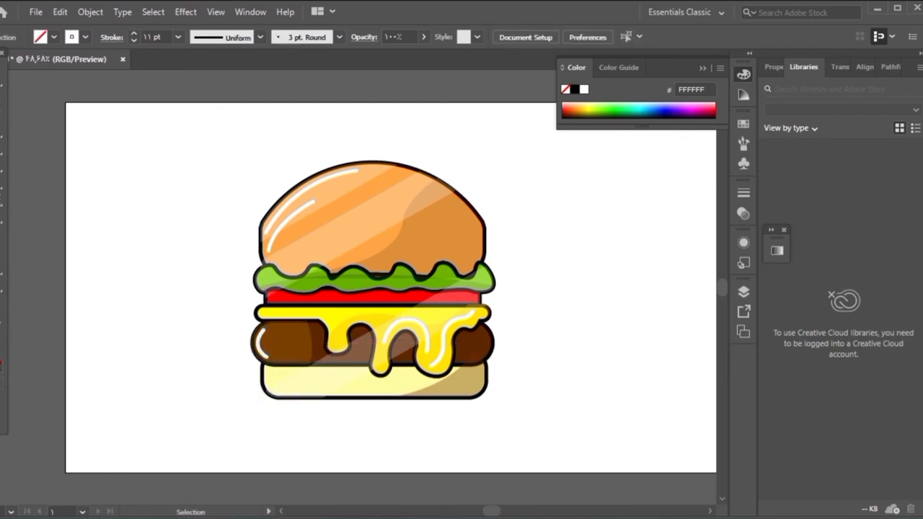
pyautogui.press('p')
pyautogui.moveTo(424, 211)
pyautogui.mouseDown()
pyautogui.moveTo(441, 205)
pyautogui.moveTo(425, 226)
pyautogui.moveTo(449, 206)
pyautogui.moveTo(486, 222)
pyautogui.mouseUp()
# Step: Turn the crossed pen lines black and lower their opacity
pyautogui.click(472, 219)
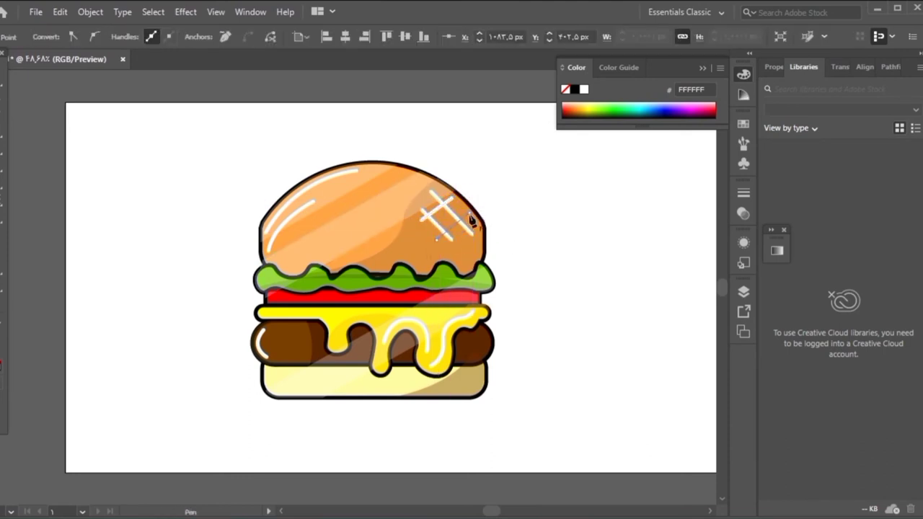
pyautogui.keyDown('shift'); pyautogui.click(438, 218); pyautogui.keyUp('shift')
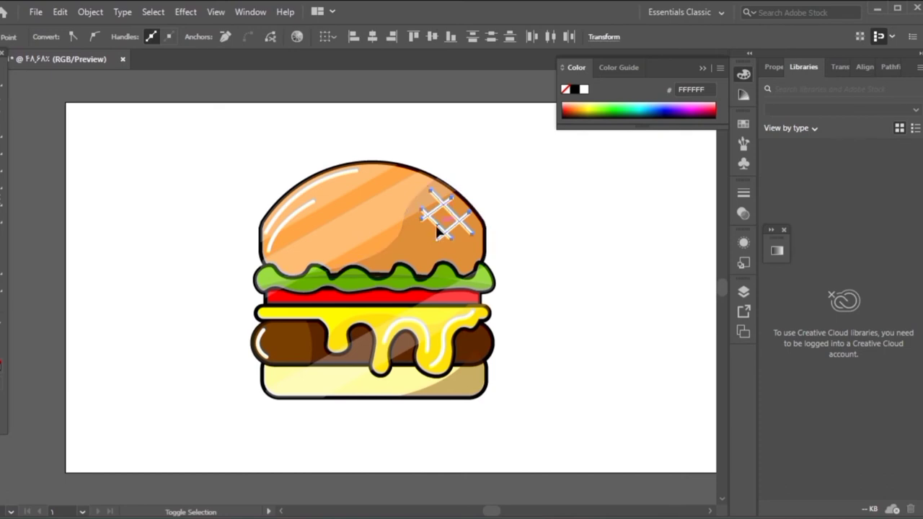
pyautogui.moveTo(451, 230); pyautogui.dragTo(546, 231)
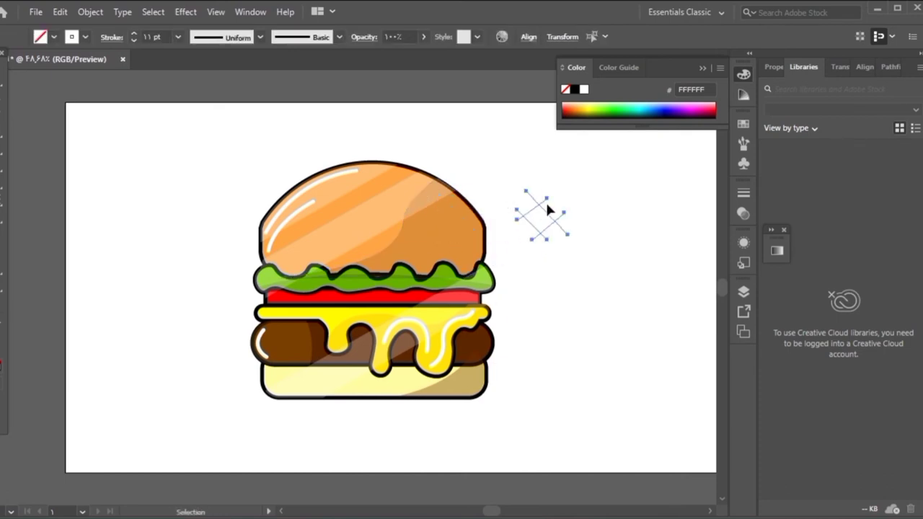
pyautogui.click(574, 89)
pyautogui.click(743, 214)
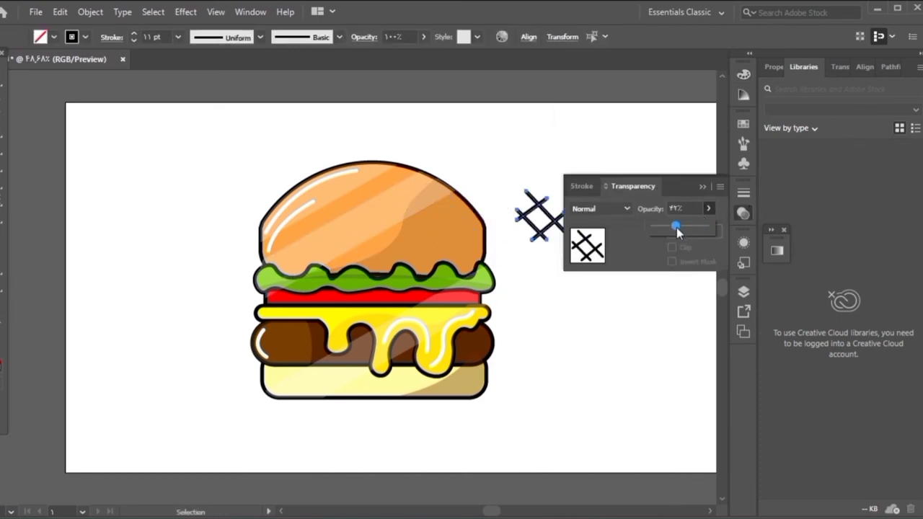
pyautogui.moveTo(676, 227); pyautogui.dragTo(677, 228)
# Step: Move the faint crosshatch onto the top bun's right side and close Transparency
pyautogui.click(500, 199)
pyautogui.click(524, 208)
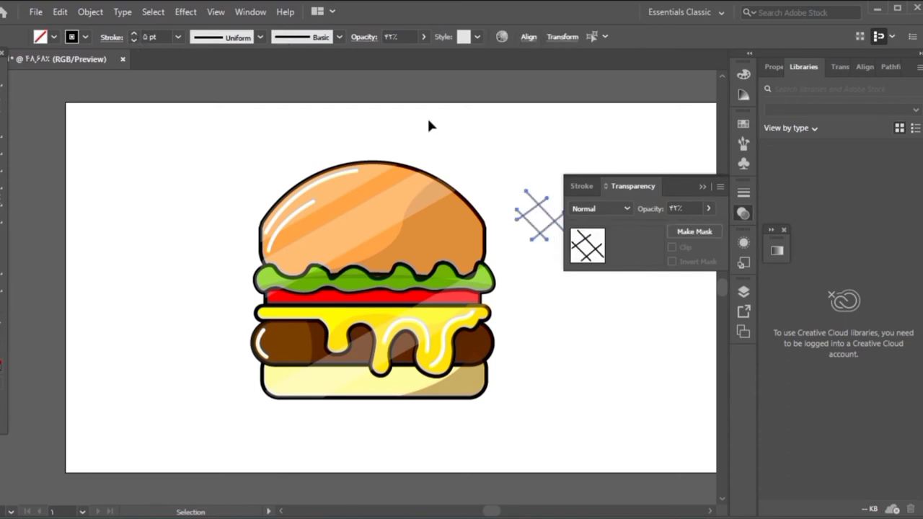
pyautogui.click(511, 200)
pyautogui.click(539, 215)
pyautogui.moveTo(539, 215); pyautogui.dragTo(447, 219)
pyautogui.click(536, 186)
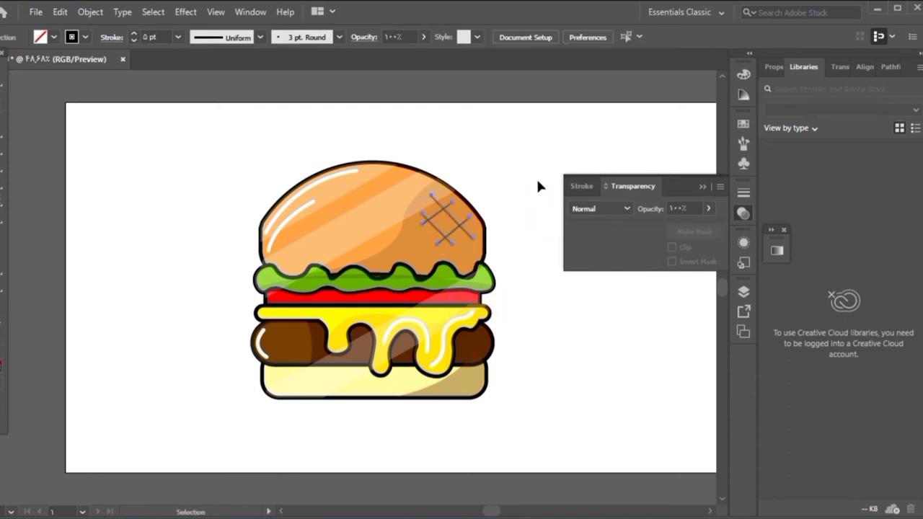
pyautogui.click(720, 186)
pyautogui.click(743, 213)
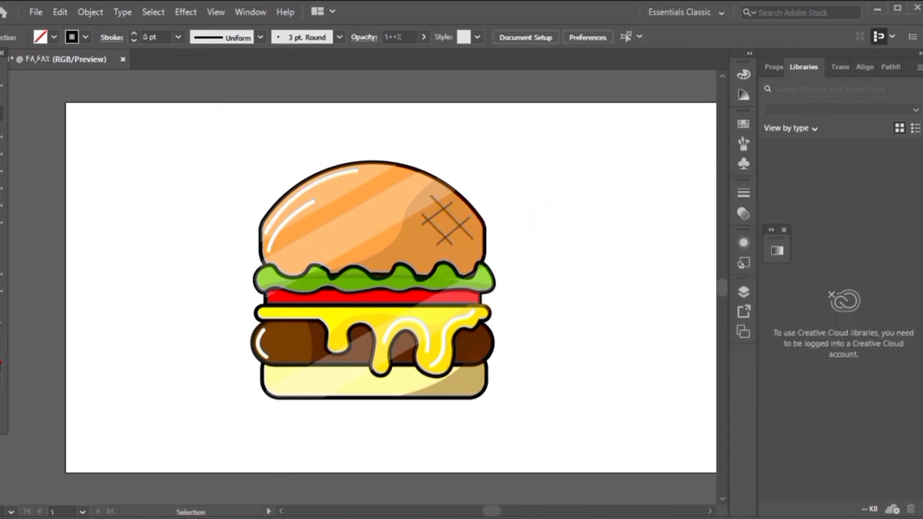
# Step: Draw small circles beside the burger, delete a stray one, and prepare a white dot
pyautogui.press('l')
pyautogui.moveTo(128, 219); pyautogui.dragTo(165, 232)
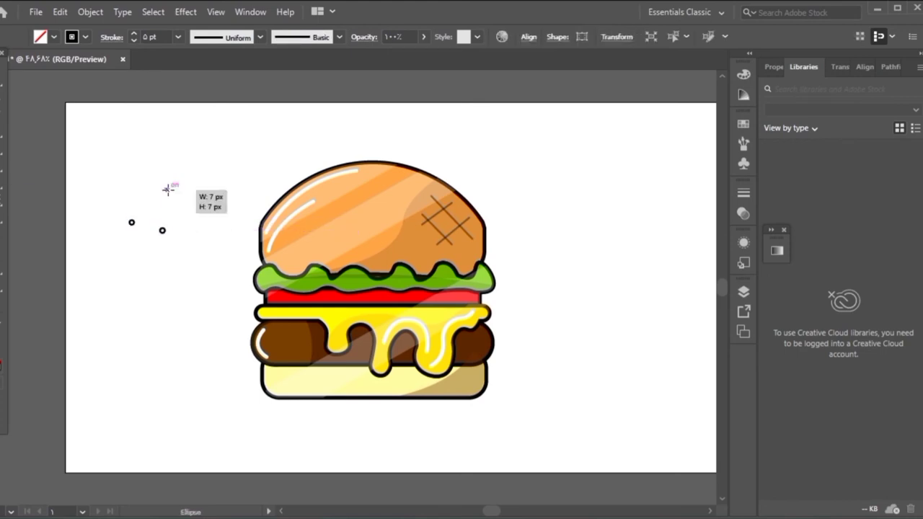
pyautogui.moveTo(163, 186); pyautogui.dragTo(168, 191)
pyautogui.moveTo(127, 168)
pyautogui.mouseDown()
pyautogui.moveTo(133, 174)
pyautogui.moveTo(104, 199)
pyautogui.moveTo(181, 197)
pyautogui.moveTo(163, 229)
pyautogui.moveTo(328, 195)
pyautogui.mouseUp()
pyautogui.press('v')
pyautogui.press('Delete')
pyautogui.click(132, 224)
pyautogui.press('F6')
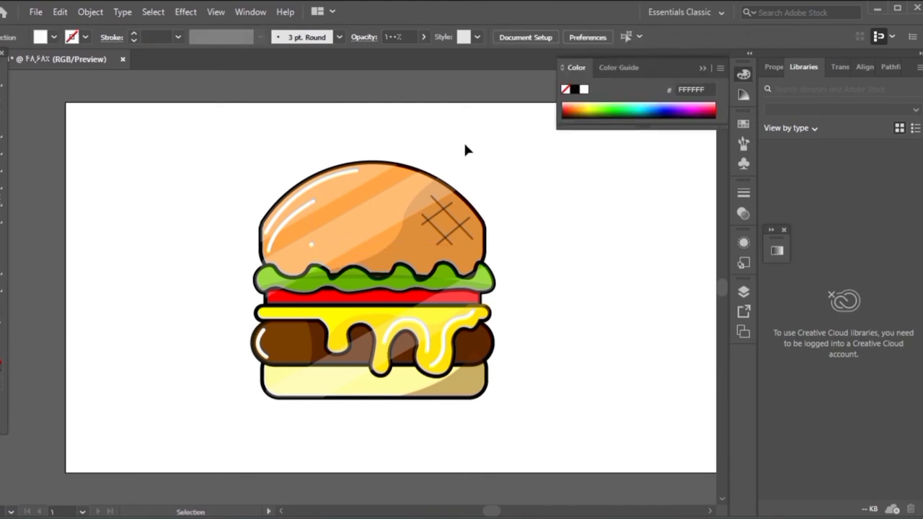
pyautogui.press('a')
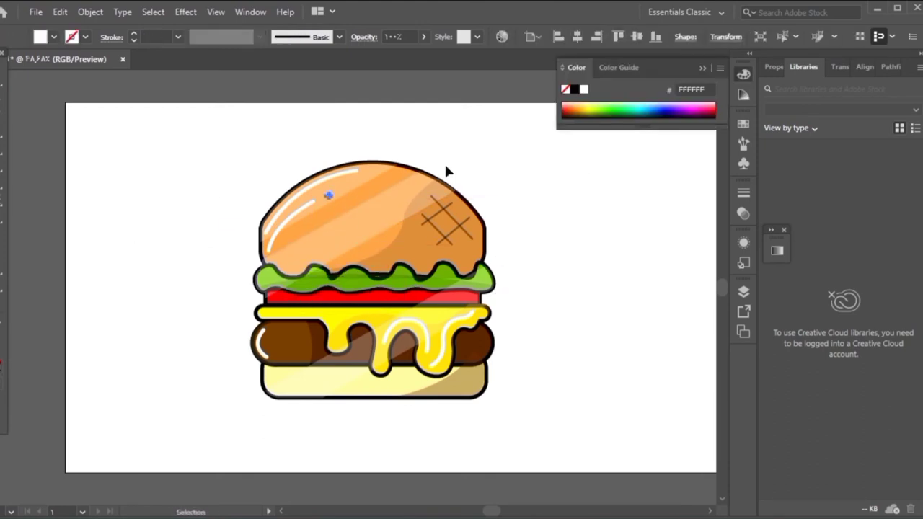
# Step: Copy the white dot repeatedly across the top bun as sesame seeds
pyautogui.moveTo(329, 196)
pyautogui.mouseDown()
pyautogui.moveTo(329, 233)
pyautogui.moveTo(367, 220)
pyautogui.mouseUp()
pyautogui.moveTo(347, 274); pyautogui.dragTo(388, 179)
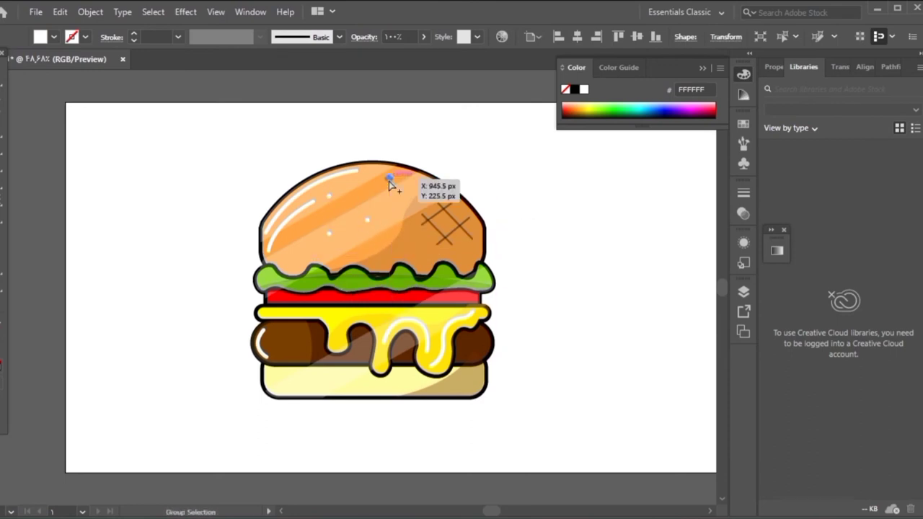
pyautogui.hotkey('ctrl', 'alt', 'c')
pyautogui.click(584, 287)
pyautogui.moveTo(341, 289); pyautogui.dragTo(390, 256)
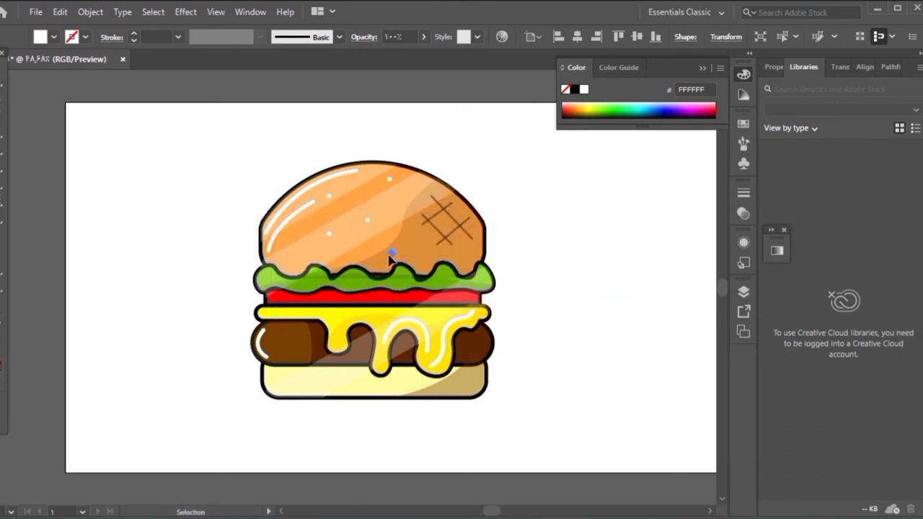
pyautogui.hotkey('ctrl', 'alt', 'c')
pyautogui.press('Return')
pyautogui.moveTo(334, 305); pyautogui.dragTo(305, 252)
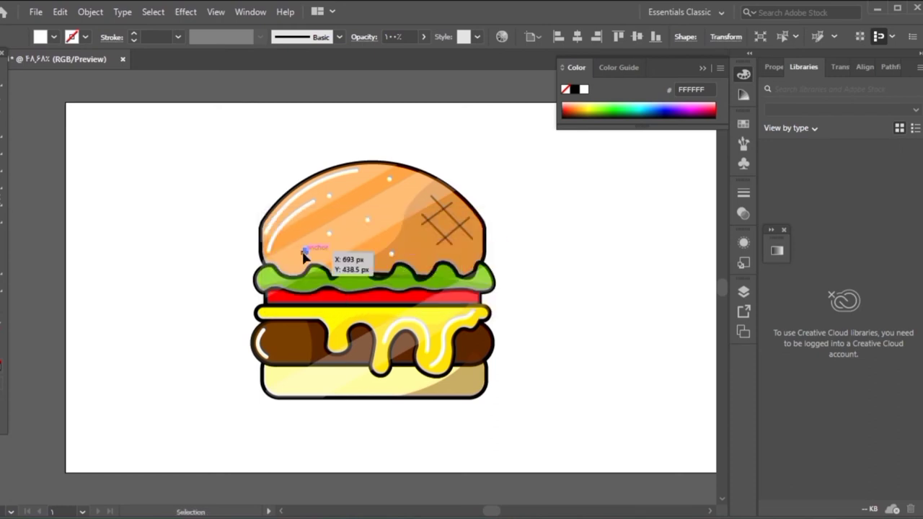
pyautogui.moveTo(341, 291)
pyautogui.mouseDown()
pyautogui.moveTo(427, 255)
pyautogui.moveTo(430, 211)
pyautogui.mouseUp()
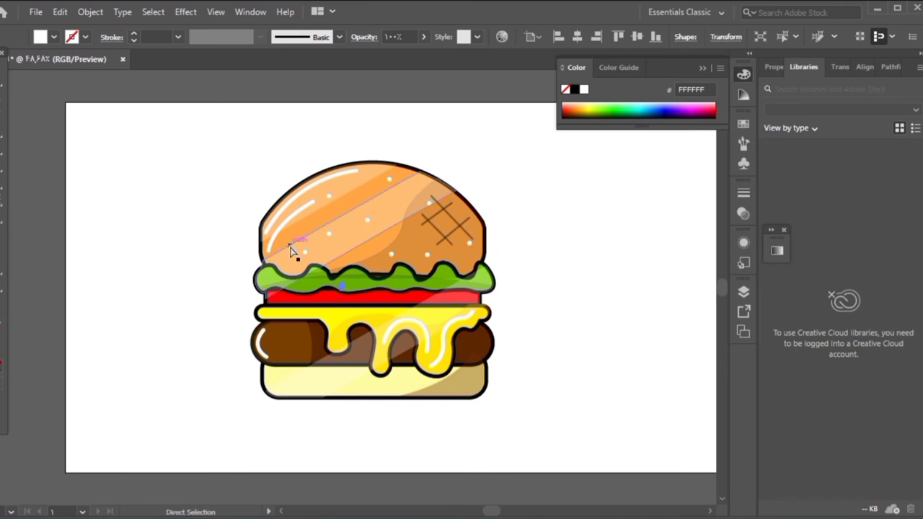
# Step: Add white dots along the lettuce
pyautogui.moveTo(341, 287); pyautogui.dragTo(276, 357)
pyautogui.click(529, 340)
pyautogui.click(348, 280)
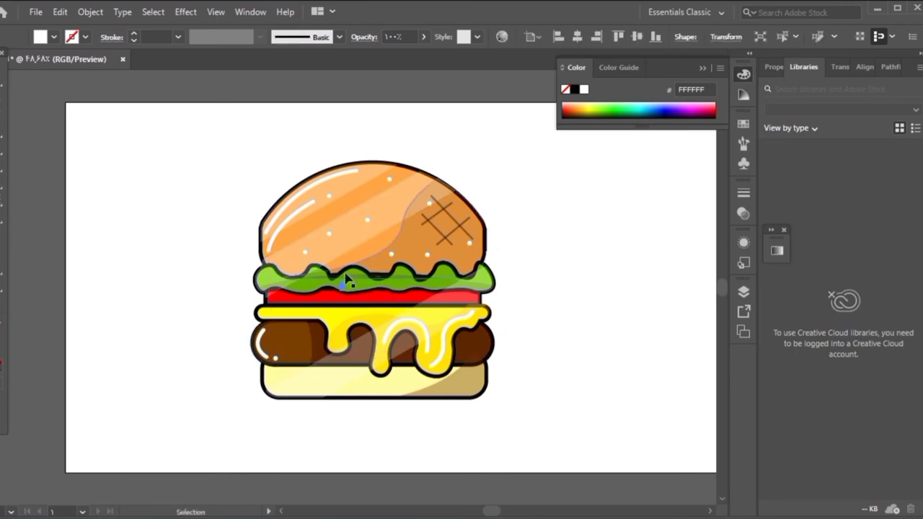
pyautogui.moveTo(346, 279)
pyautogui.mouseDown()
pyautogui.moveTo(326, 291)
pyautogui.moveTo(269, 289)
pyautogui.moveTo(313, 280)
pyautogui.mouseUp()
# Step: Make the lettuce highlight line a white round-capped stroke and shorten its right end
pyautogui.click(555, 271)
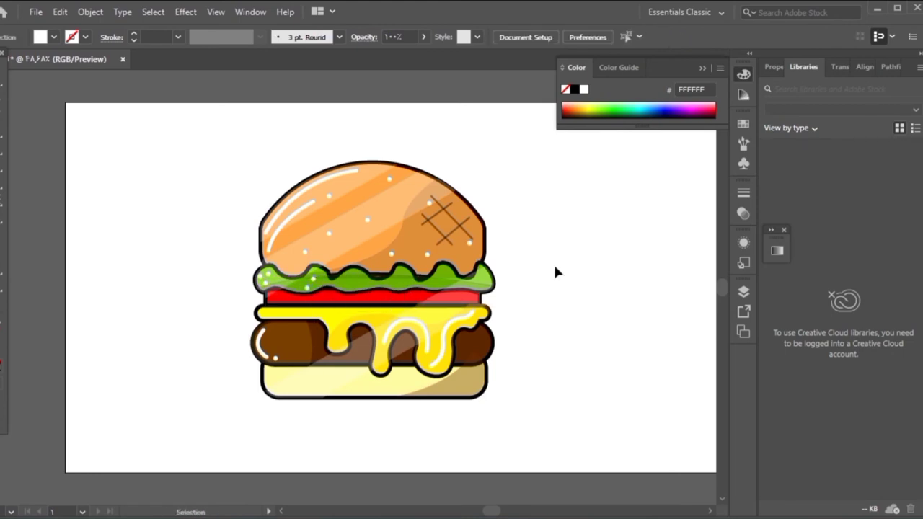
pyautogui.moveTo(368, 292)
pyautogui.mouseDown()
pyautogui.moveTo(515, 288)
pyautogui.moveTo(495, 292)
pyautogui.mouseUp()
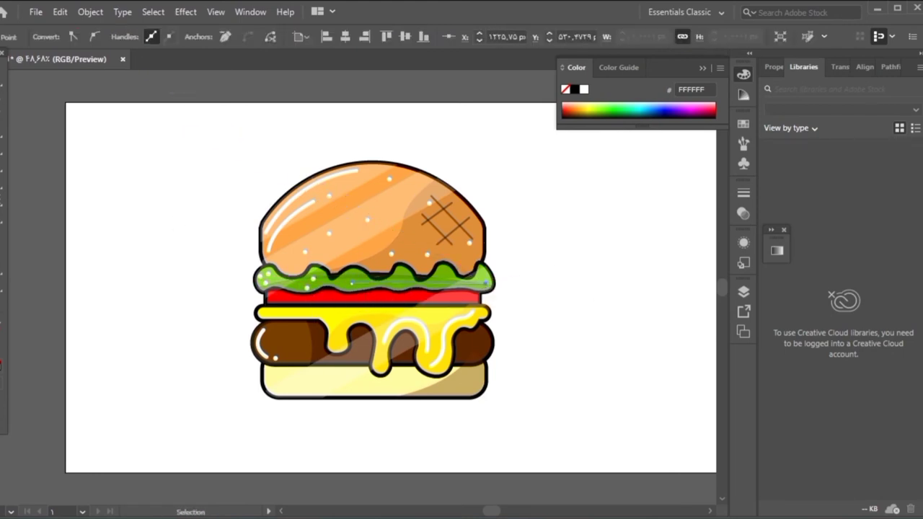
pyautogui.hotkey('ctrl', 'shift', 'a')
pyautogui.click(407, 286)
pyautogui.click(134, 34)
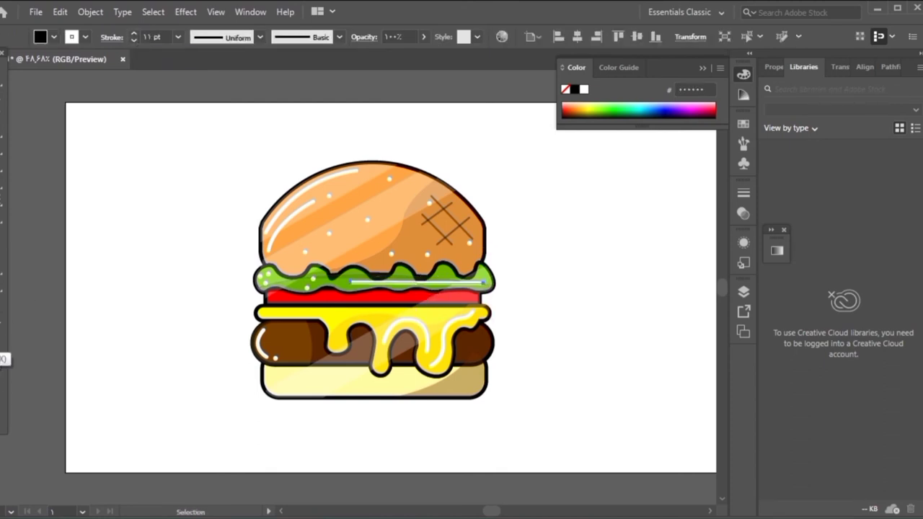
pyautogui.click(124, 315)
pyautogui.moveTo(483, 282); pyautogui.dragTo(478, 282)
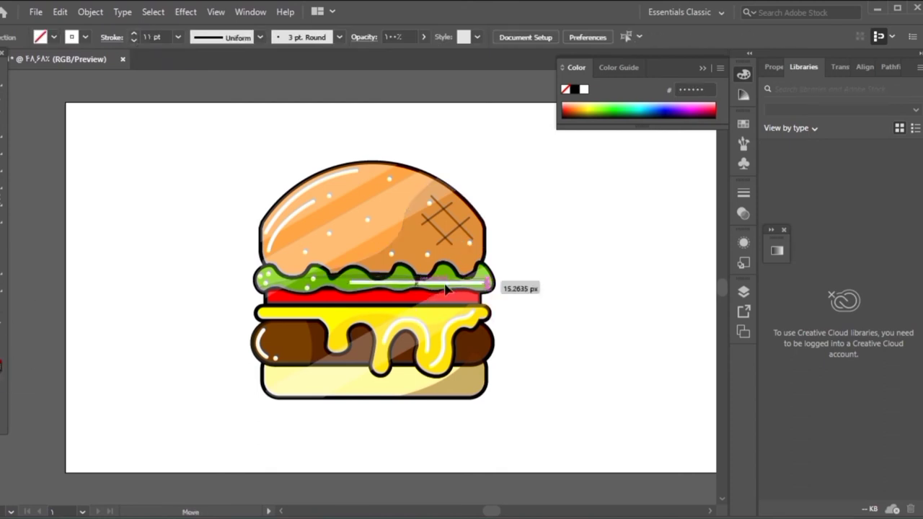
# Step: Try Painting and Printing and Proofing workspaces, return to Essentials Classic, and show Transparency
pyautogui.click(702, 16)
pyautogui.click(692, 93)
pyautogui.click(698, 12)
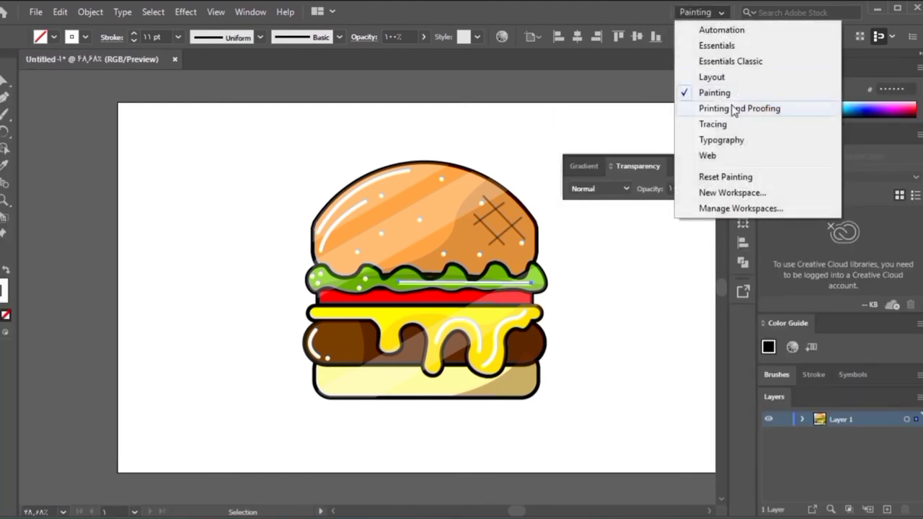
pyautogui.click(729, 109)
pyautogui.click(678, 12)
pyautogui.click(670, 62)
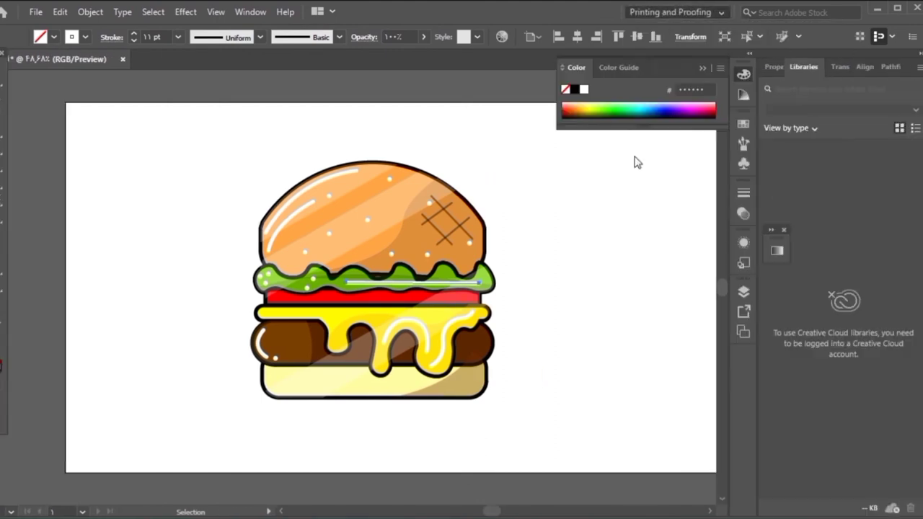
pyautogui.click(742, 214)
# Step: Set the lettuce highlight's transparency back to 100% opacity
pyautogui.moveTo(710, 209); pyautogui.dragTo(686, 231)
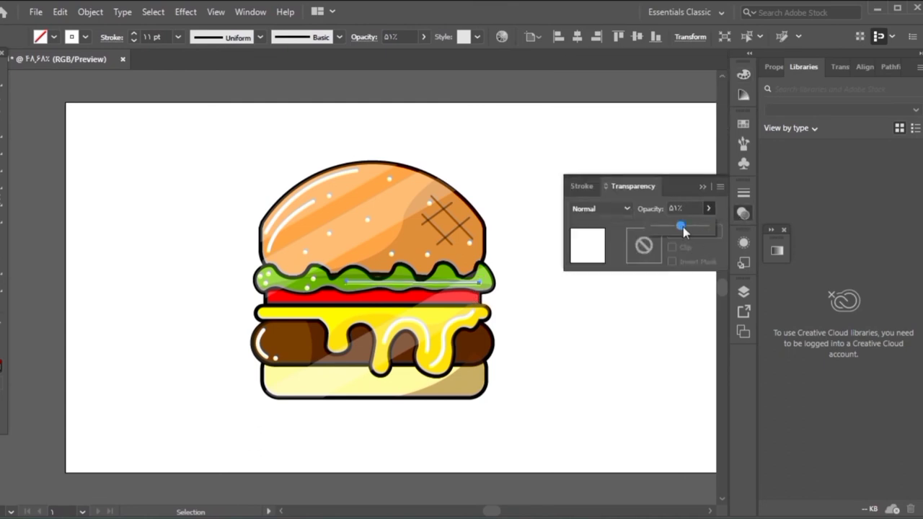
pyautogui.moveTo(700, 195); pyautogui.dragTo(708, 181)
pyautogui.click(536, 97)
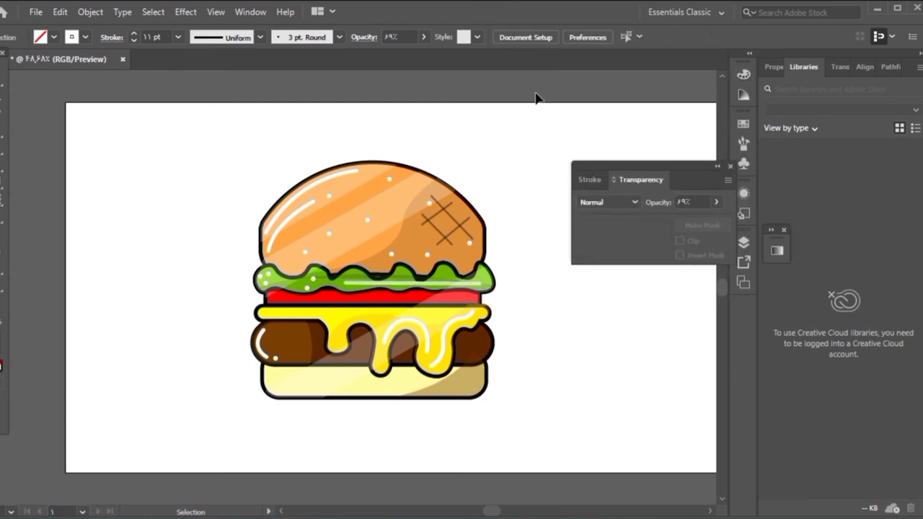
pyautogui.click(451, 288)
pyautogui.moveTo(700, 228); pyautogui.dragTo(721, 224)
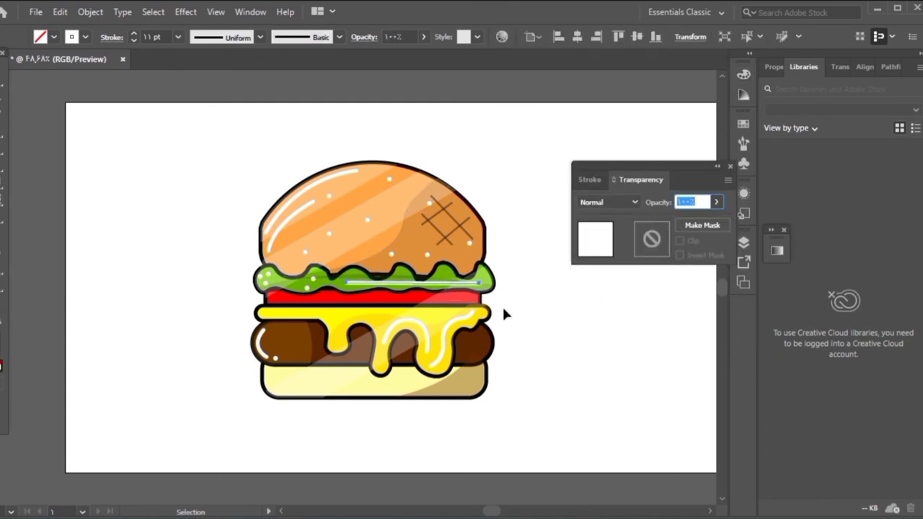
pyautogui.click(502, 313)
# Step: Select the bun's diagonal highlight shape and shift it left
pyautogui.click(324, 243)
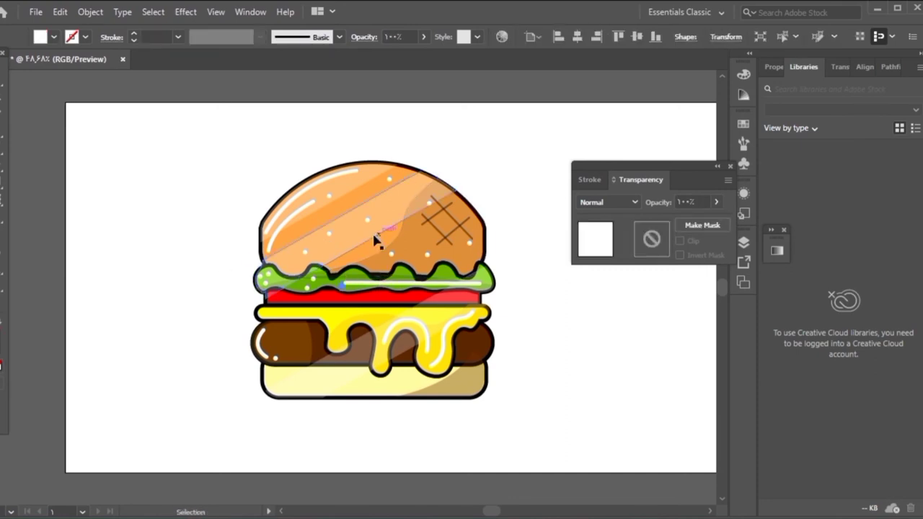
pyautogui.click(186, 396)
pyautogui.click(388, 191)
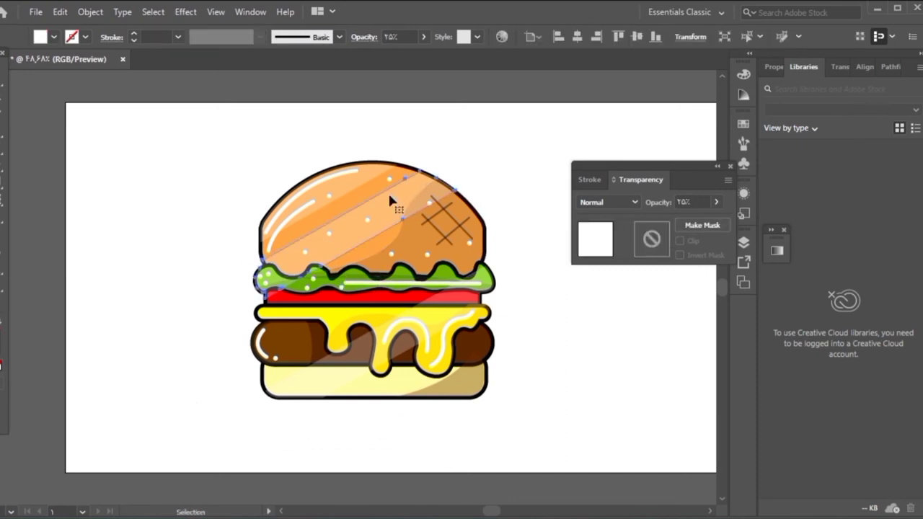
pyautogui.click(302, 220)
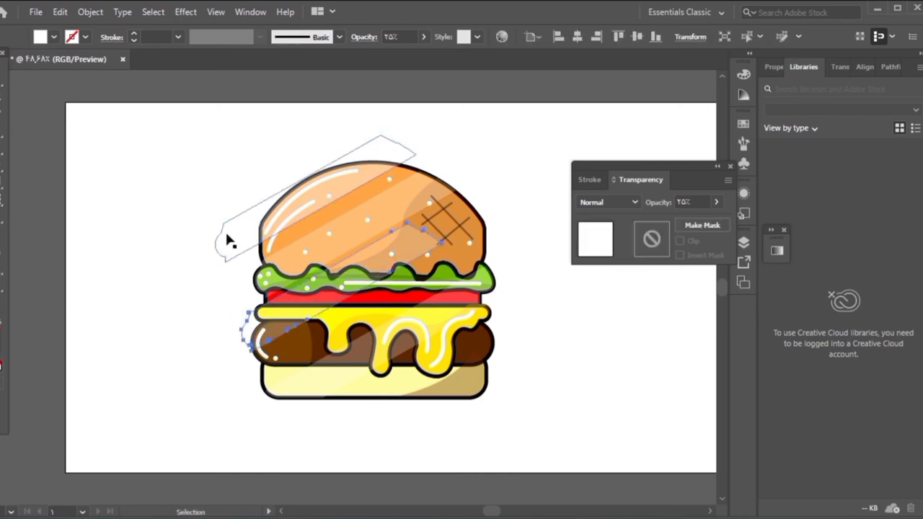
pyautogui.moveTo(376, 181); pyautogui.dragTo(357, 175)
pyautogui.click(134, 303)
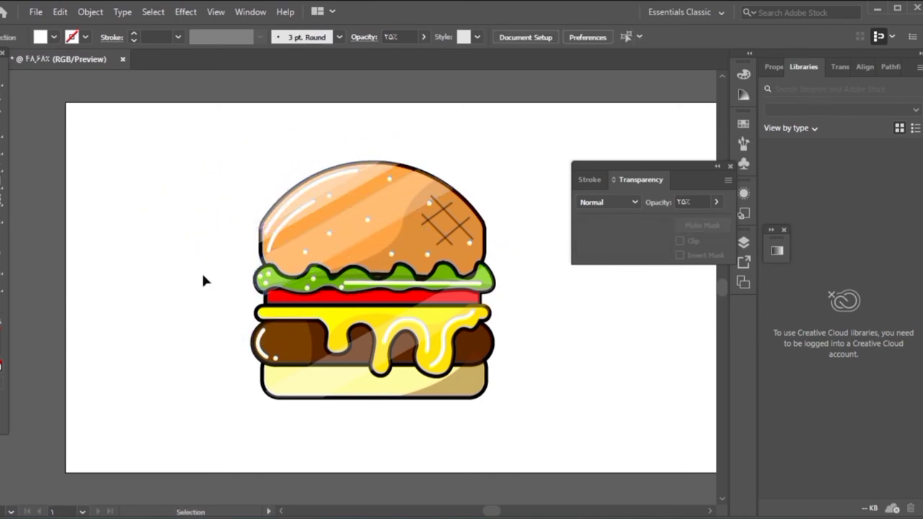
# Step: Move the diagonal highlight down-left off the burger
pyautogui.moveTo(204, 280); pyautogui.dragTo(247, 339)
pyautogui.click(3, 231)
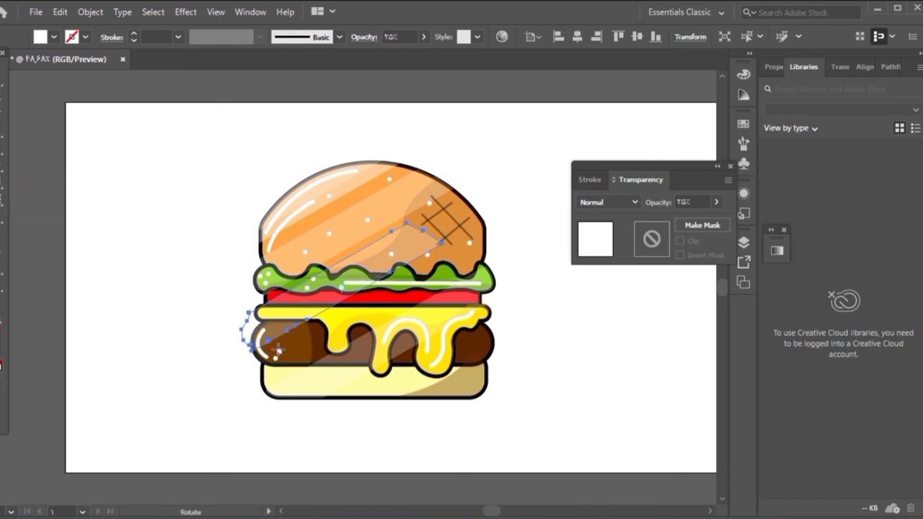
pyautogui.press('v')
pyautogui.moveTo(348, 283)
pyautogui.mouseDown()
pyautogui.moveTo(284, 309)
pyautogui.moveTo(183, 294)
pyautogui.mouseUp()
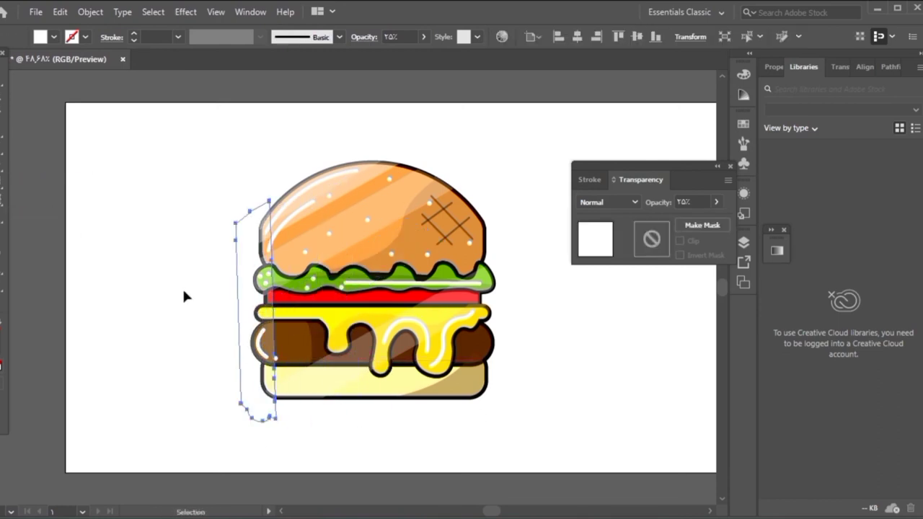
pyautogui.hotkey('ctrl', 'z')
pyautogui.hotkey('ctrl', 'z')
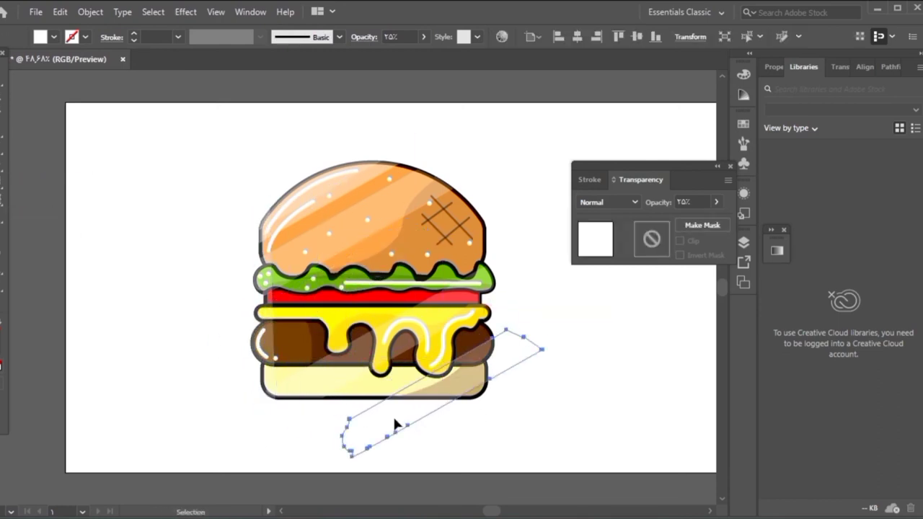
pyautogui.click(131, 429)
pyautogui.moveTo(294, 317)
pyautogui.mouseDown()
pyautogui.moveTo(274, 377)
pyautogui.moveTo(192, 420)
pyautogui.mouseUp()
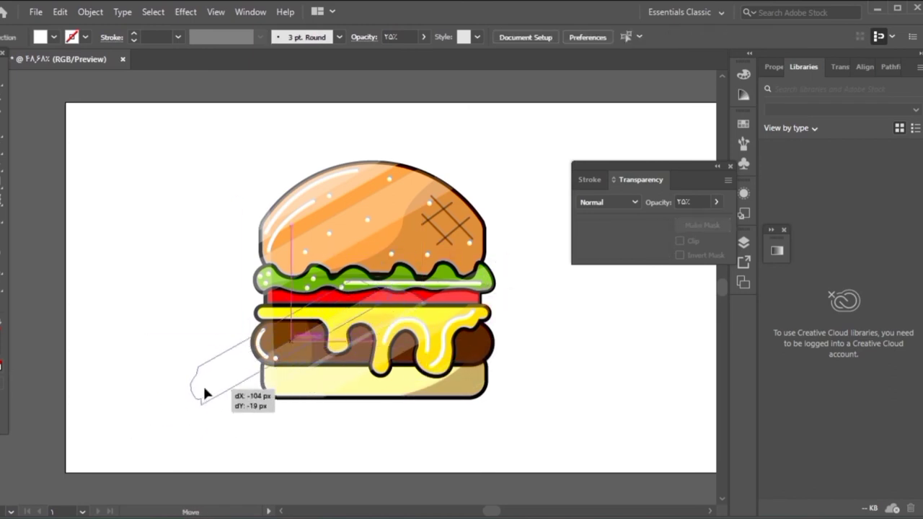
pyautogui.click(192, 420)
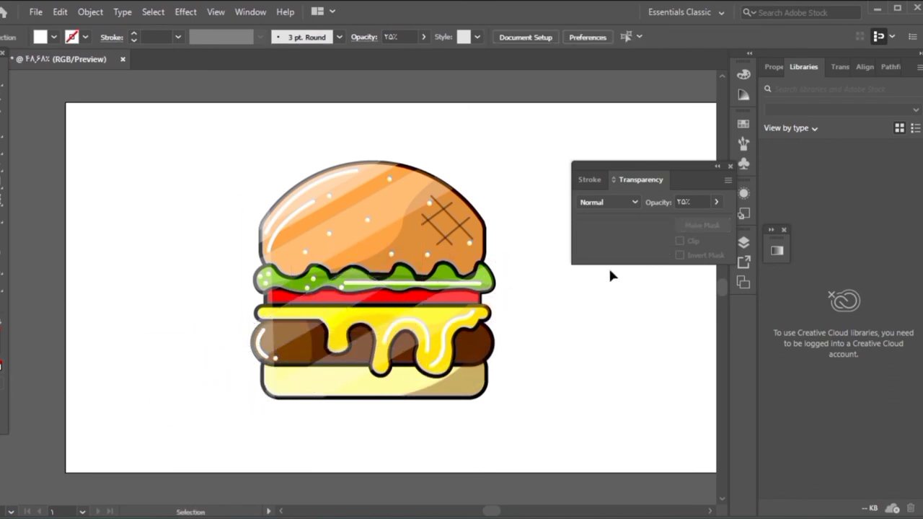
# Step: Recolour a diagonal highlight olive and lay it across the burger's lower half
pyautogui.click(488, 235)
pyautogui.click(254, 161)
pyautogui.moveTo(216, 165); pyautogui.dragTo(502, 254)
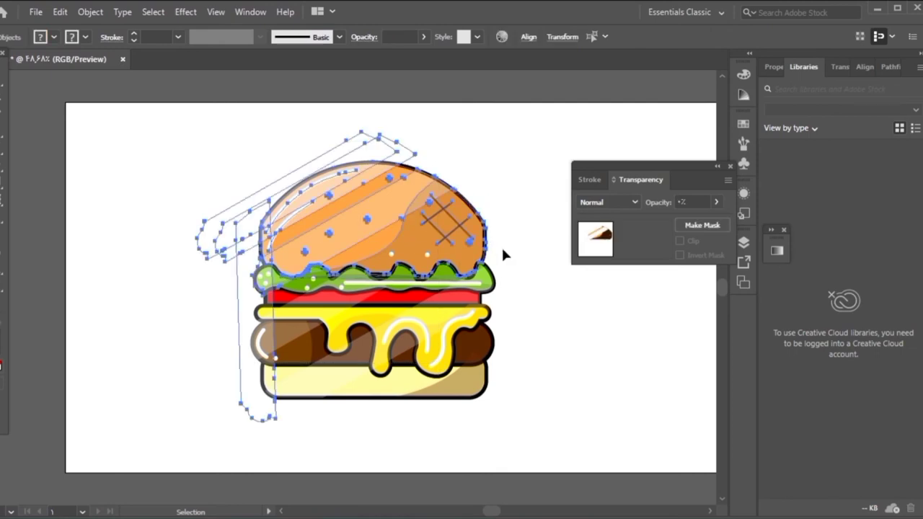
pyautogui.click(488, 166)
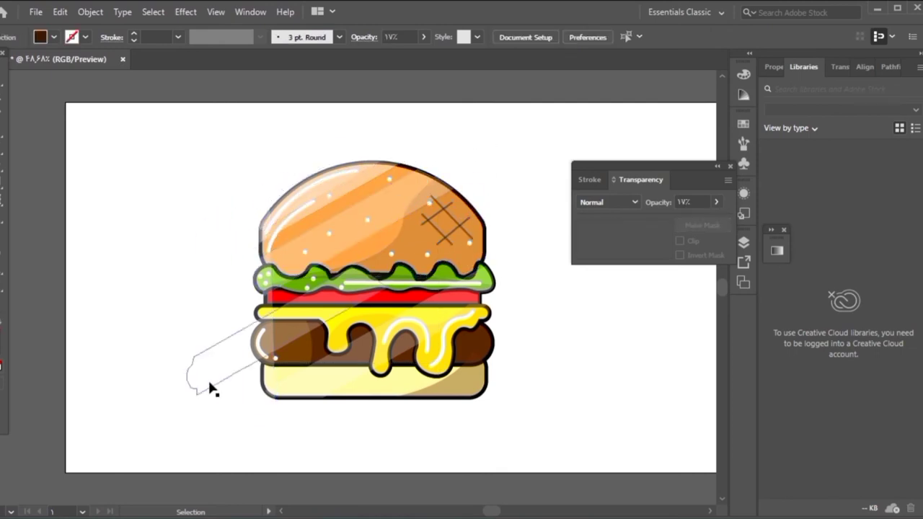
pyautogui.moveTo(268, 202); pyautogui.dragTo(516, 442)
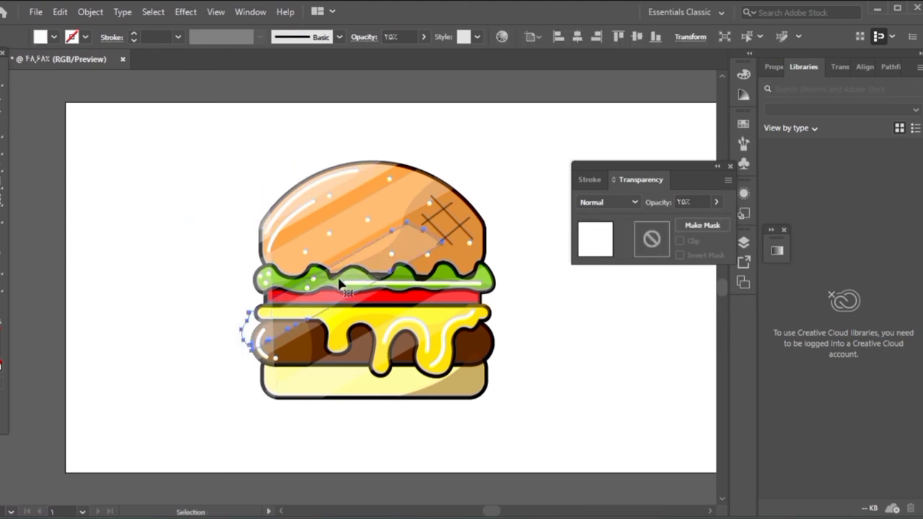
pyautogui.click(744, 74)
pyautogui.moveTo(589, 106); pyautogui.dragTo(589, 112)
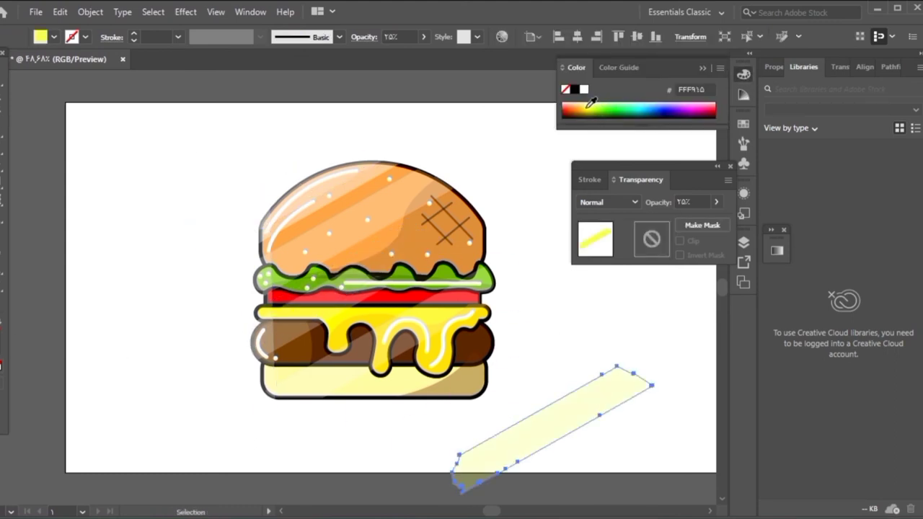
pyautogui.moveTo(590, 400)
pyautogui.mouseDown()
pyautogui.moveTo(495, 356)
pyautogui.moveTo(490, 340)
pyautogui.mouseUp()
pyautogui.click(591, 343)
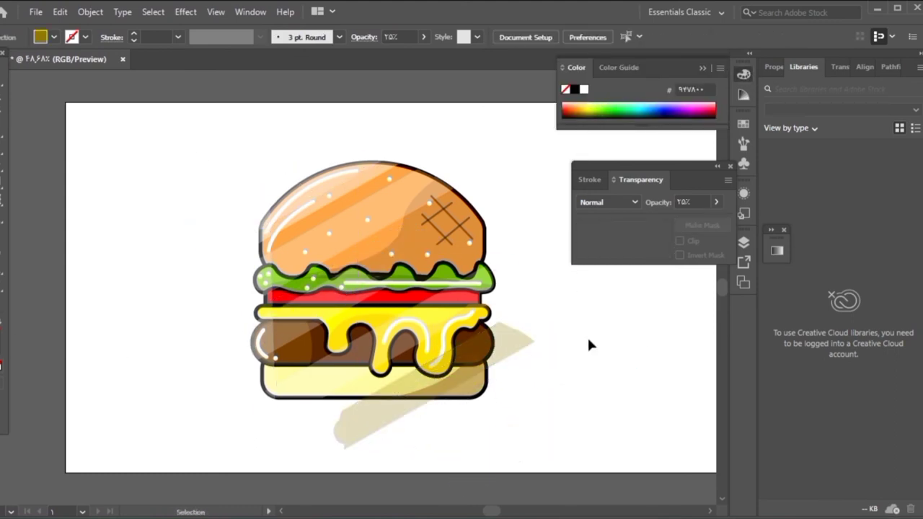
# Step: Select all artwork and trim the stripe's excess with the Shape Builder tool
pyautogui.hotkey('ctrl', 'a')
pyautogui.hotkey('shift', 'm')
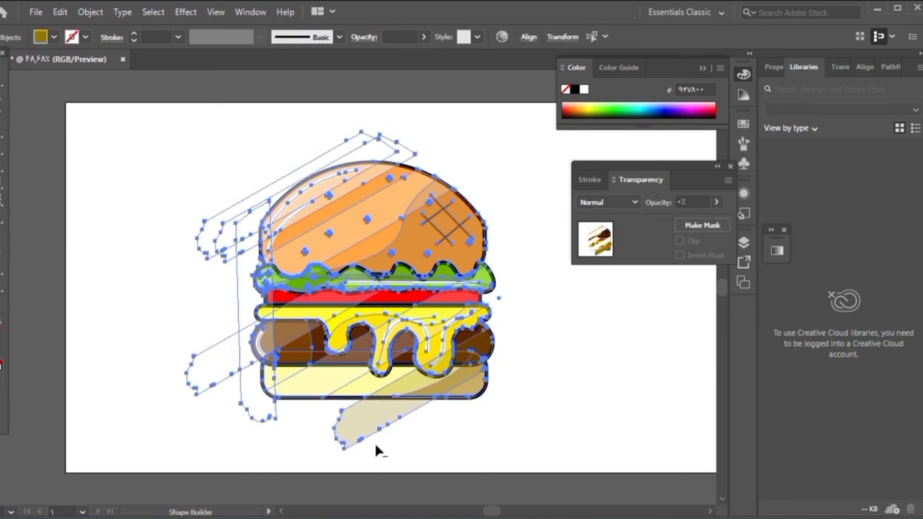
pyautogui.press('v')
pyautogui.click(144, 194)
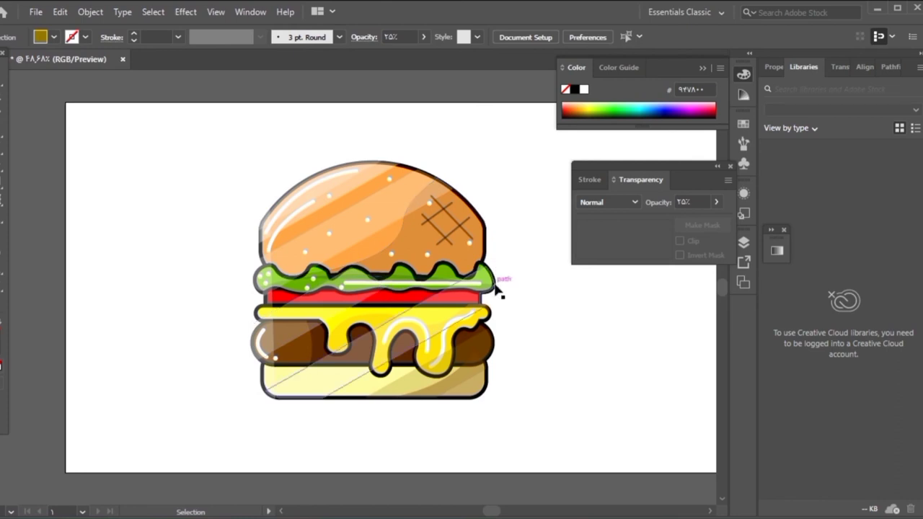
# Step: Give the lettuce a deep green outline and the bottom bun edge pale yellow
pyautogui.click(430, 287)
pyautogui.click(617, 107)
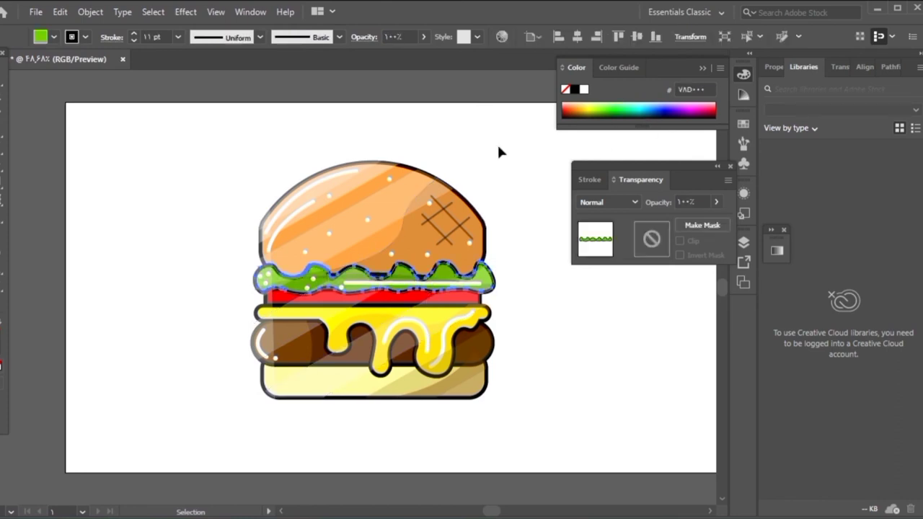
pyautogui.click(512, 275)
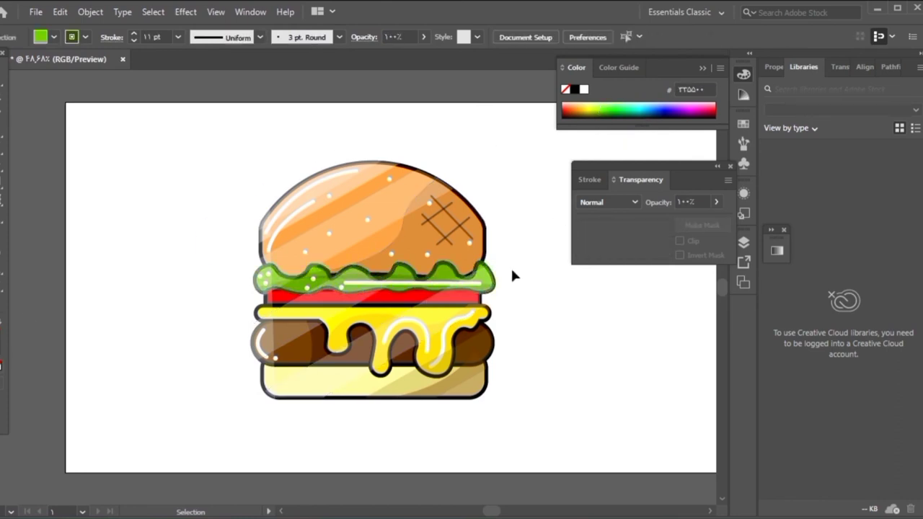
pyautogui.click(306, 331)
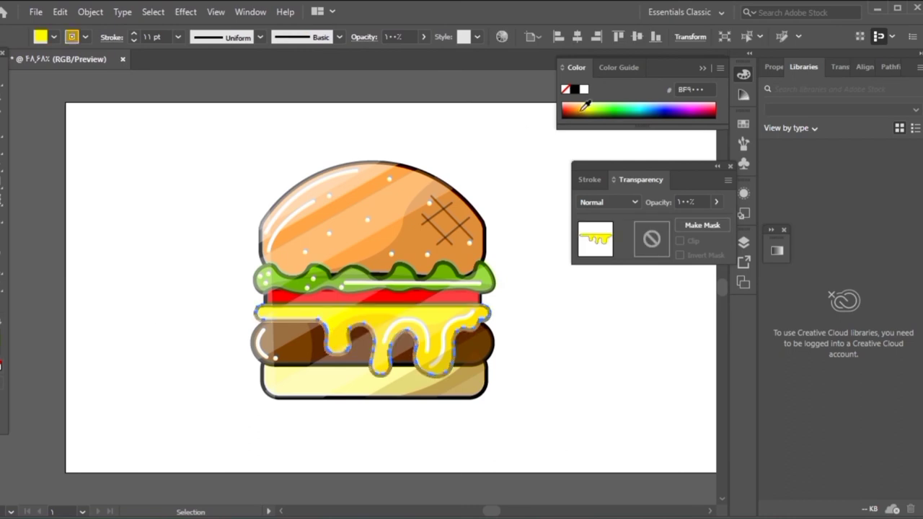
pyautogui.click(547, 185)
pyautogui.click(494, 362)
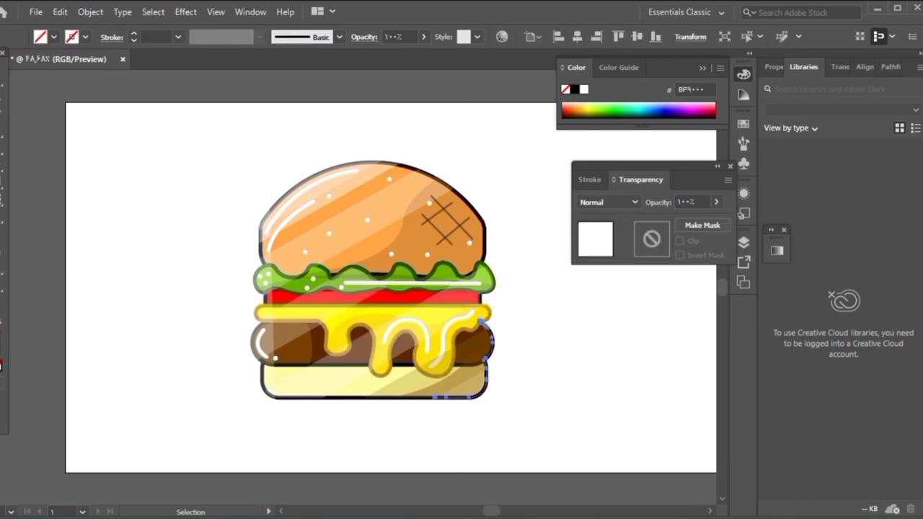
pyautogui.click(589, 103)
pyautogui.click(505, 235)
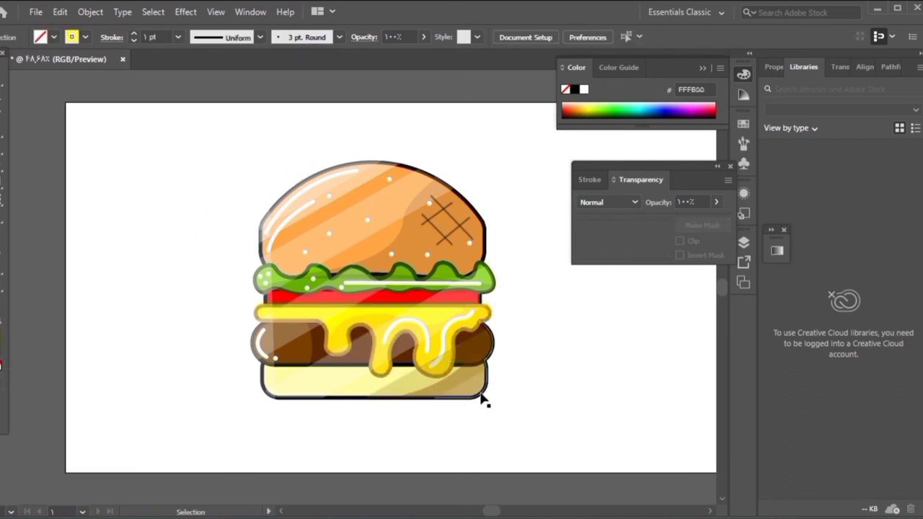
# Step: Change the top bun's outline to a redder orange
pyautogui.click(409, 167)
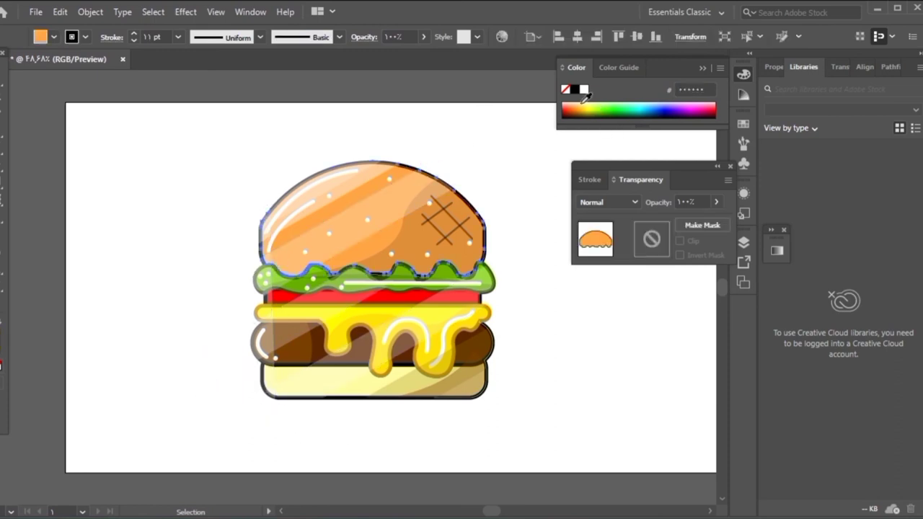
pyautogui.click(589, 103)
pyautogui.click(501, 154)
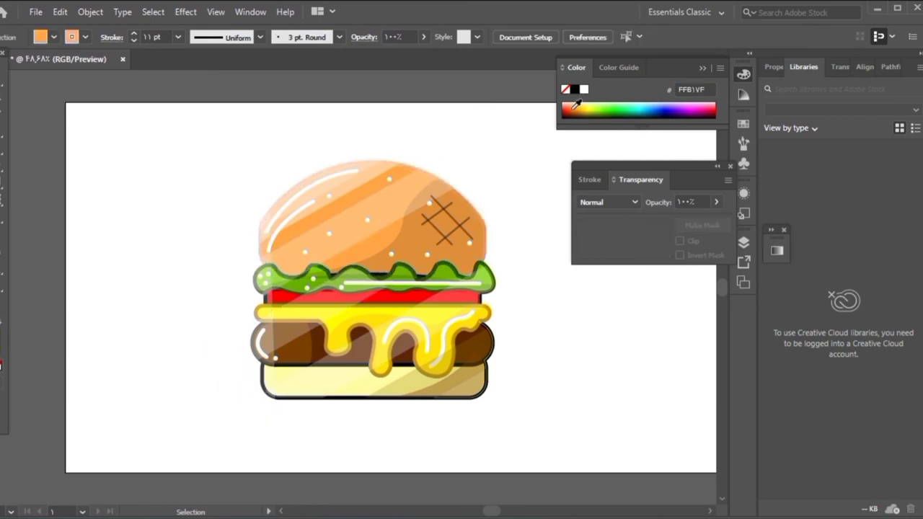
pyautogui.click(469, 207)
pyautogui.click(577, 111)
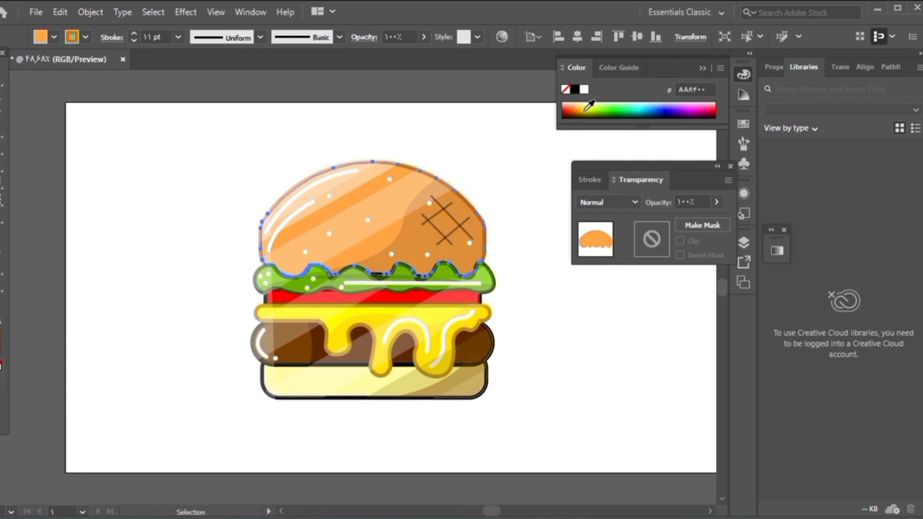
pyautogui.click(470, 164)
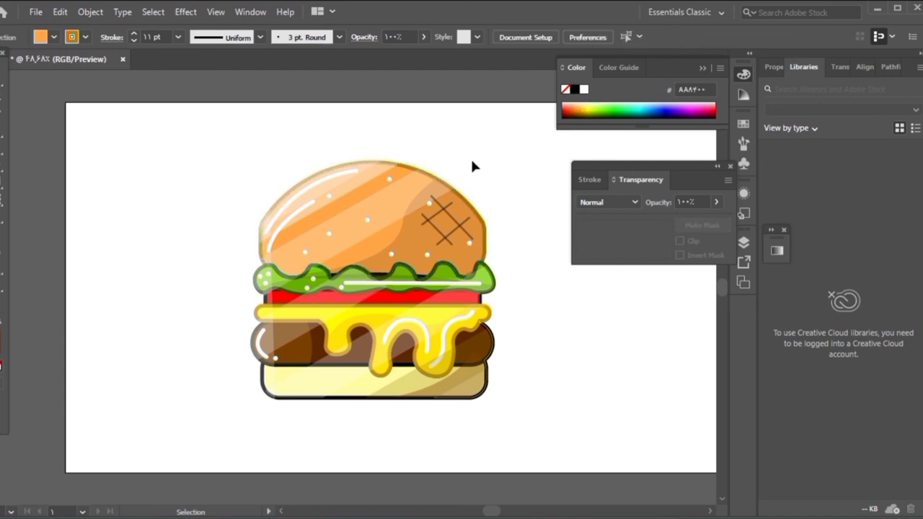
# Step: Recolour the bottom bun outline darker gold, then check the lettuce and tomato colours
pyautogui.click(408, 375)
pyautogui.click(585, 108)
pyautogui.click(528, 180)
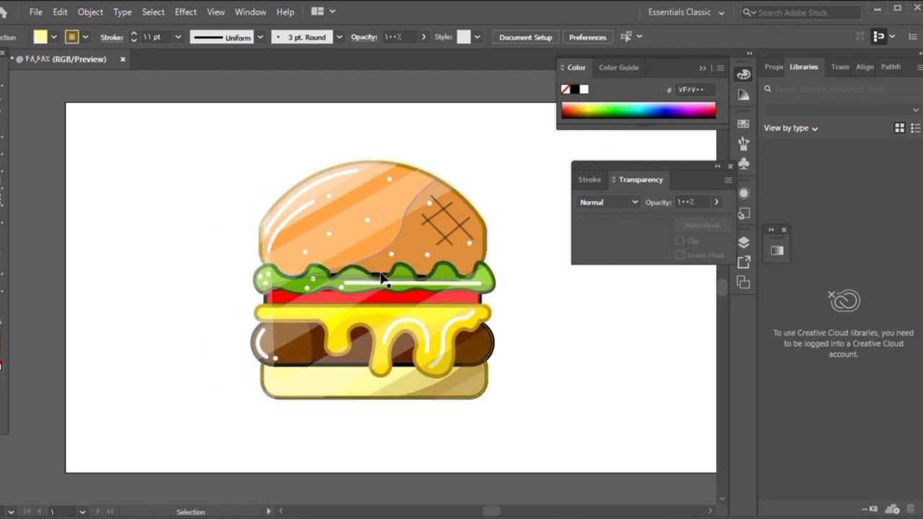
pyautogui.click(432, 283)
pyautogui.click(565, 160)
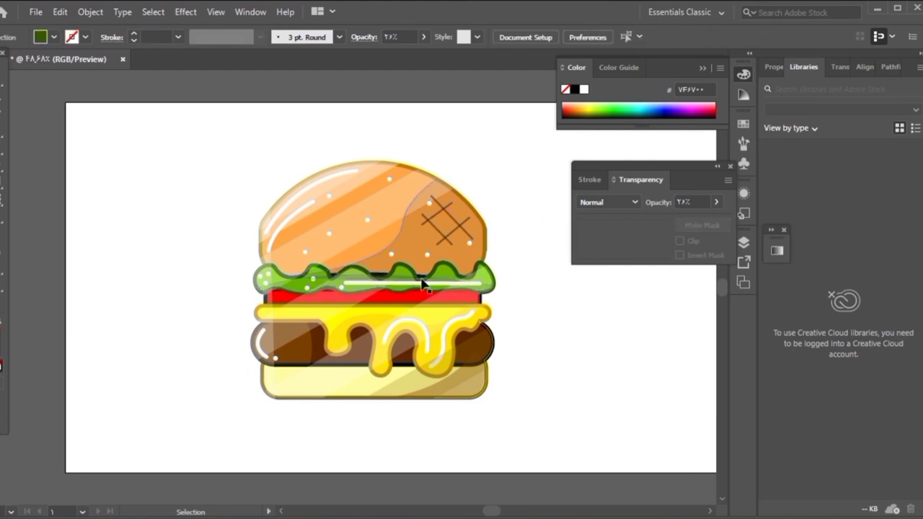
pyautogui.click(362, 304)
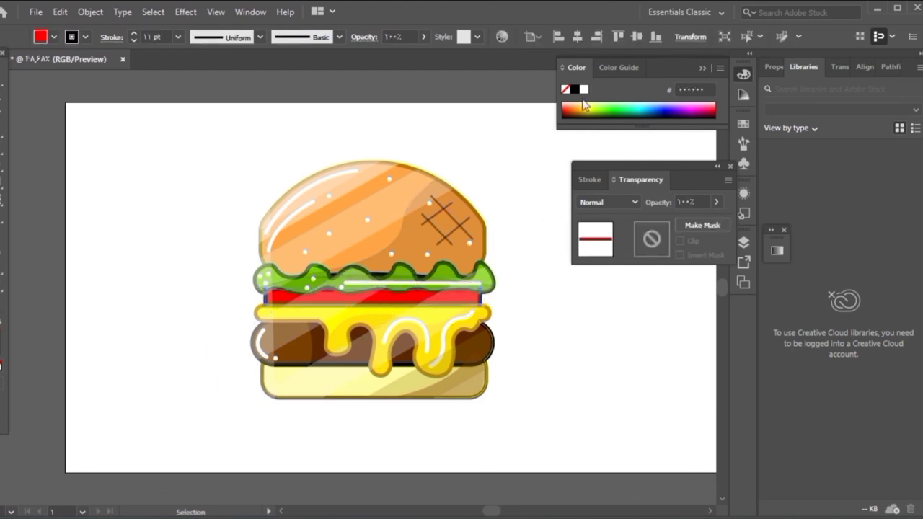
pyautogui.click(531, 166)
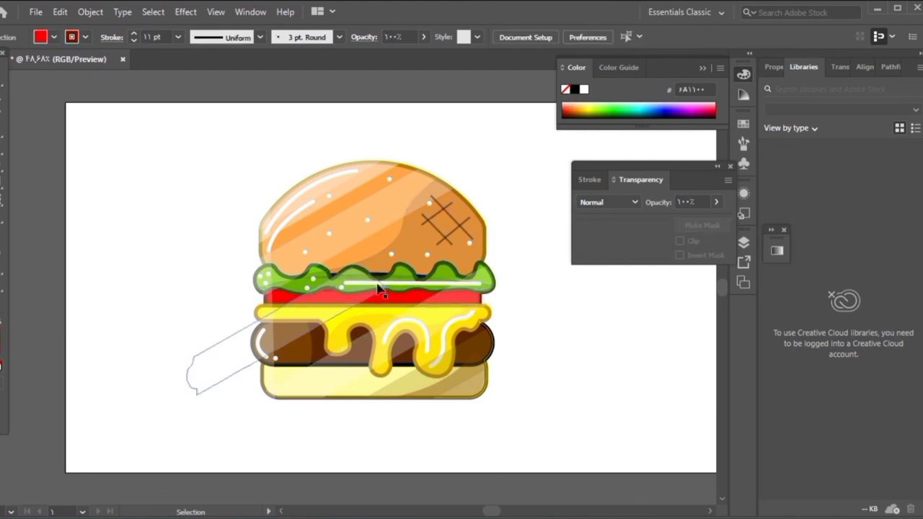
# Step: Reposition the wavy lettuce shadow and the bun's shading overlay on the burger
pyautogui.scroll(1, 380, 280)
pyautogui.click(387, 259)
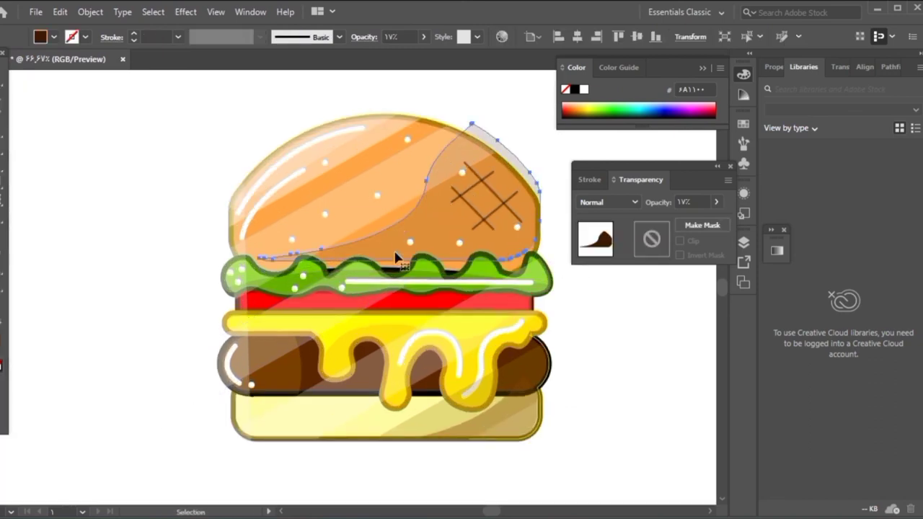
pyautogui.click(560, 301)
pyautogui.click(393, 272)
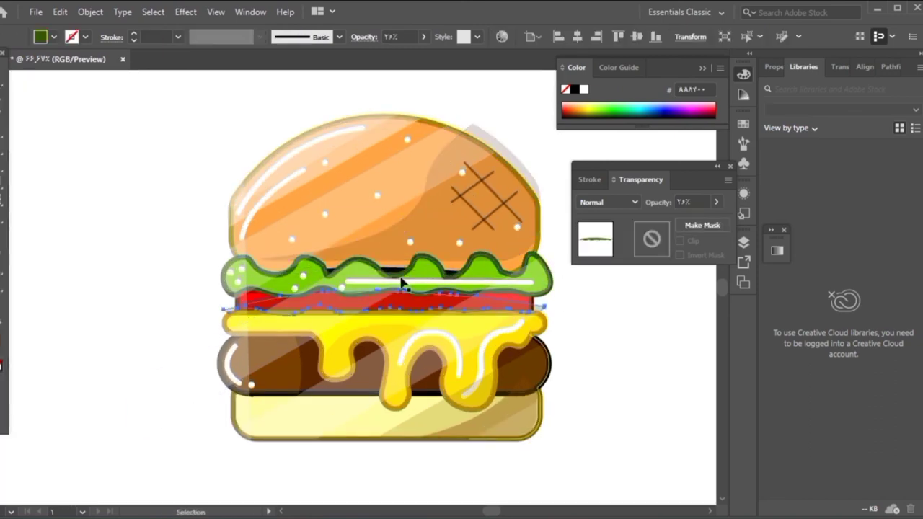
pyautogui.moveTo(411, 280)
pyautogui.mouseDown()
pyautogui.moveTo(561, 474)
pyautogui.moveTo(462, 243)
pyautogui.mouseUp()
pyautogui.moveTo(411, 202); pyautogui.dragTo(533, 192)
pyautogui.click(558, 170)
pyautogui.moveTo(551, 304); pyautogui.dragTo(581, 295)
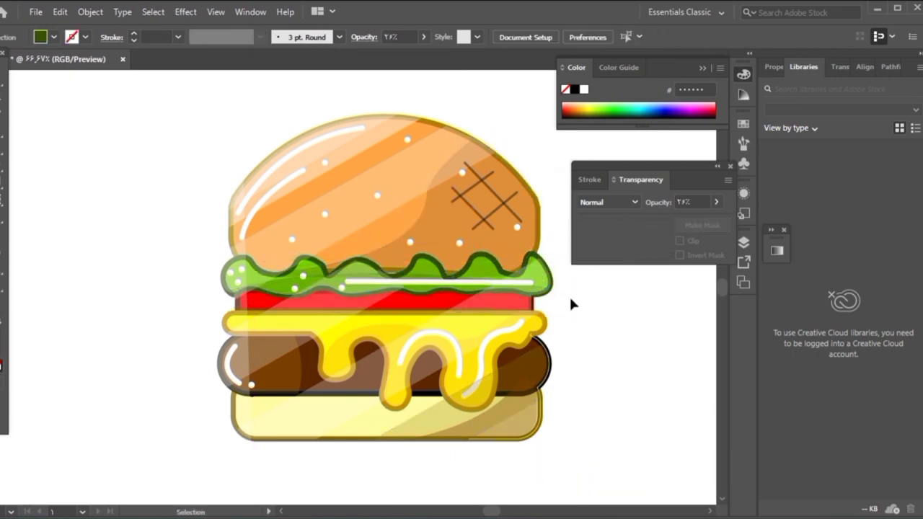
# Step: Rotate the white gloss stripe diagonally and move it lower on the burger
pyautogui.press('a')
pyautogui.hotkey('ctrl', '-')
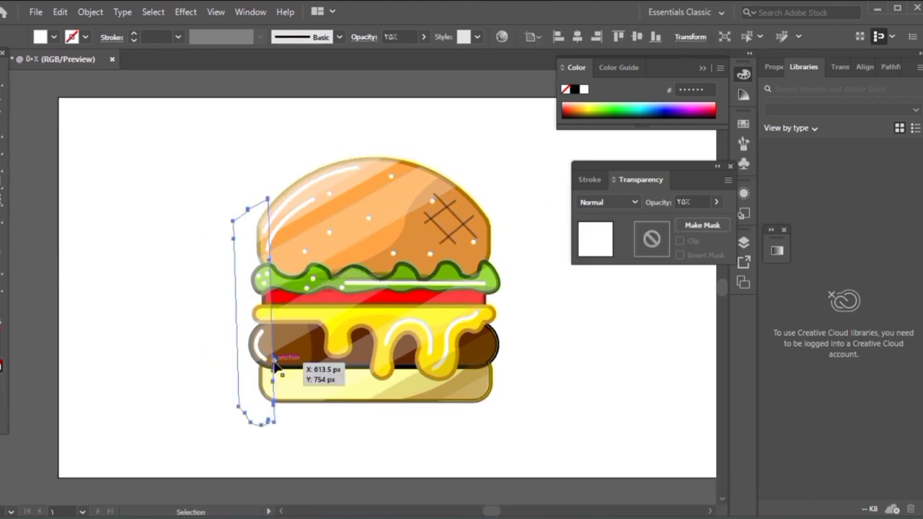
pyautogui.moveTo(267, 366); pyautogui.dragTo(206, 387)
pyautogui.moveTo(387, 248); pyautogui.dragTo(263, 213)
pyautogui.hotkey('ctrl', 'shift', 'a')
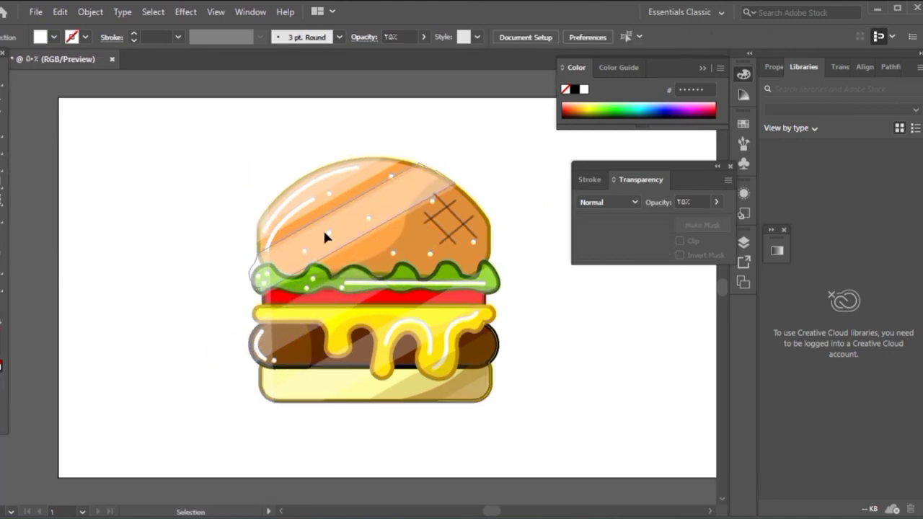
pyautogui.moveTo(363, 210)
pyautogui.mouseDown()
pyautogui.moveTo(381, 258)
pyautogui.moveTo(495, 385)
pyautogui.moveTo(279, 360)
pyautogui.moveTo(246, 401)
pyautogui.moveTo(475, 452)
pyautogui.mouseUp()
pyautogui.click(502, 457)
# Step: Create a text box below the burger with MMH at 72 pt
pyautogui.click(9, 196)
pyautogui.press('BackSpace')
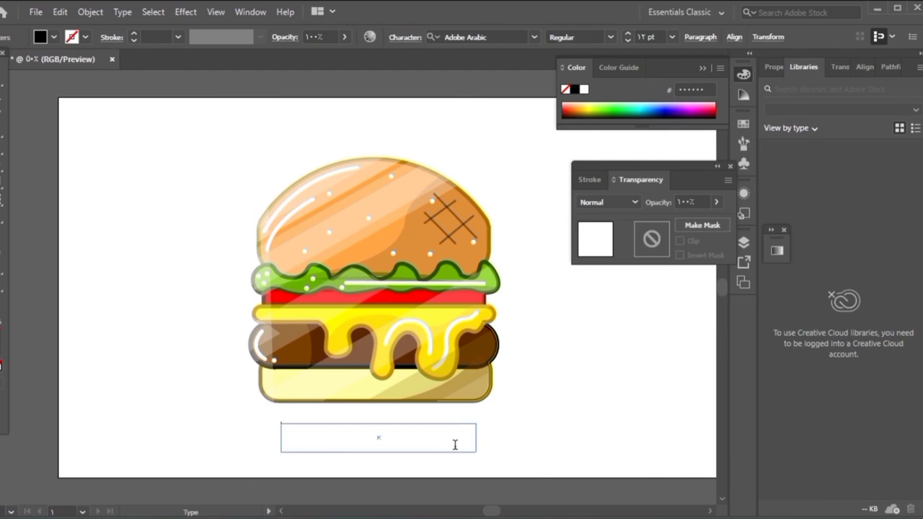
pyautogui.rightClick(455, 444)
pyautogui.click(698, 470)
pyautogui.write('MMH')
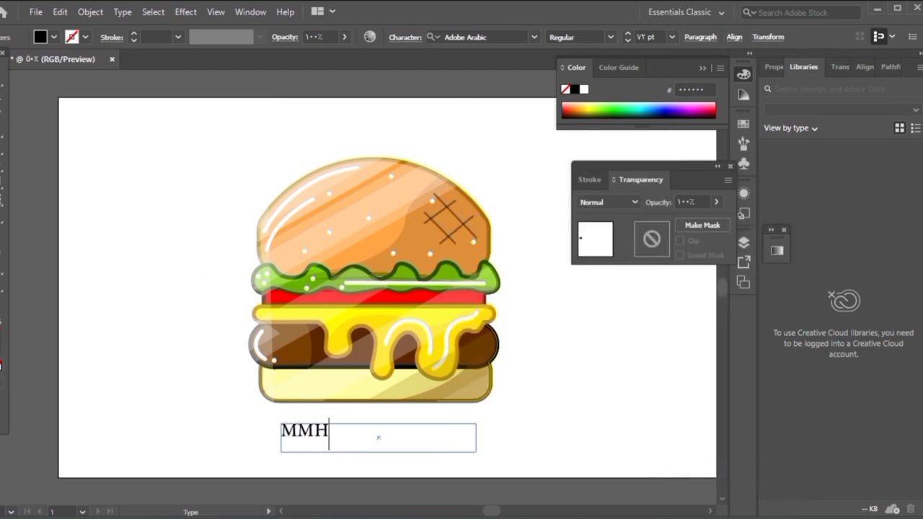
pyautogui.press('Escape')
# Step: Set MMH's font to Acumin Condensed ExtraLight
pyautogui.rightClick(283, 441)
pyautogui.moveTo(319, 172)
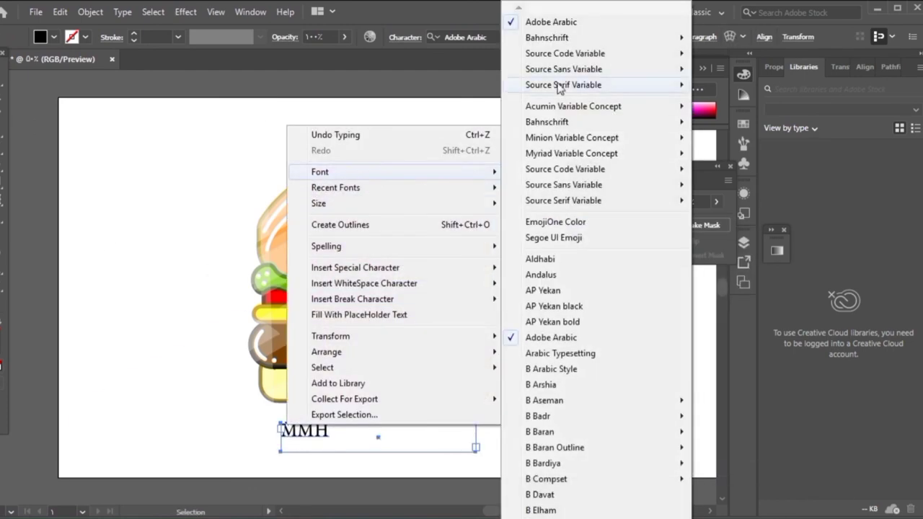
pyautogui.click(658, 298)
pyautogui.rightClick(347, 446)
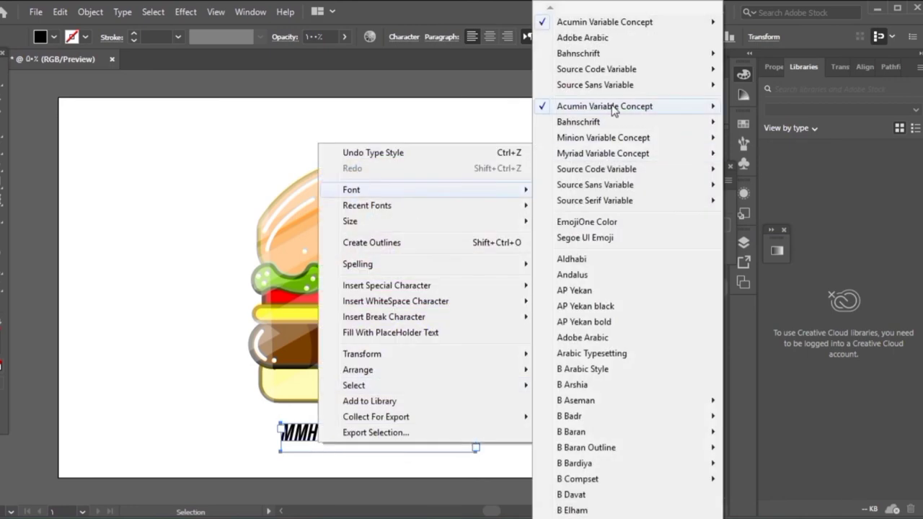
pyautogui.click(796, 272)
pyautogui.moveTo(604, 106)
pyautogui.rightClick(326, 436)
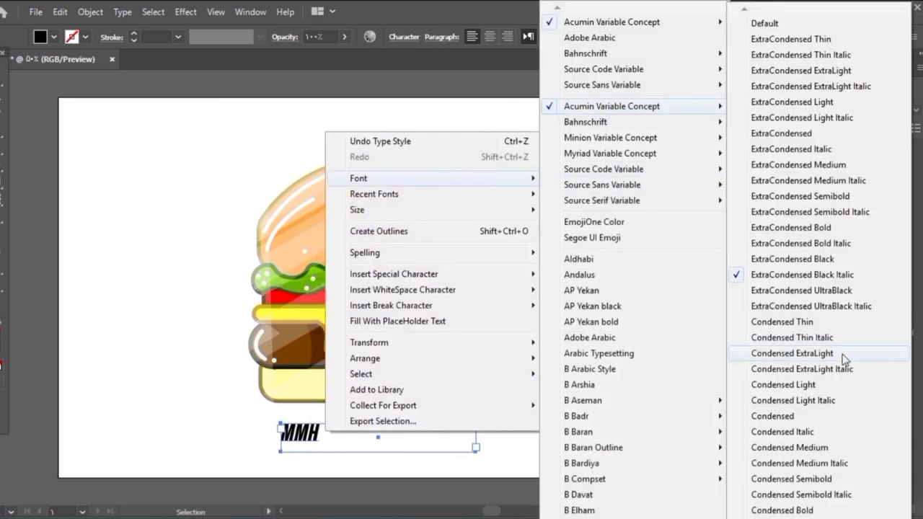
pyautogui.click(841, 354)
# Step: Enlarge MMH, centre it under the burger, and draw a new text frame below
pyautogui.moveTo(302, 433); pyautogui.dragTo(361, 433)
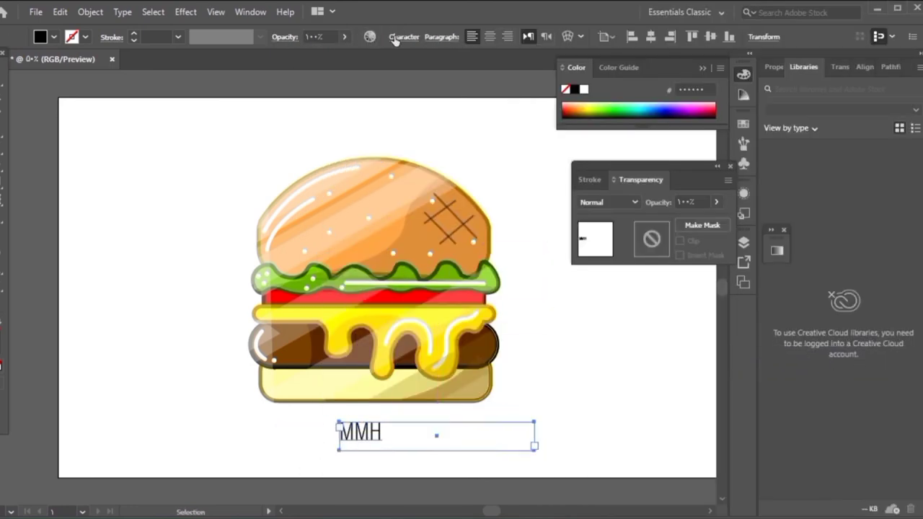
pyautogui.click(402, 37)
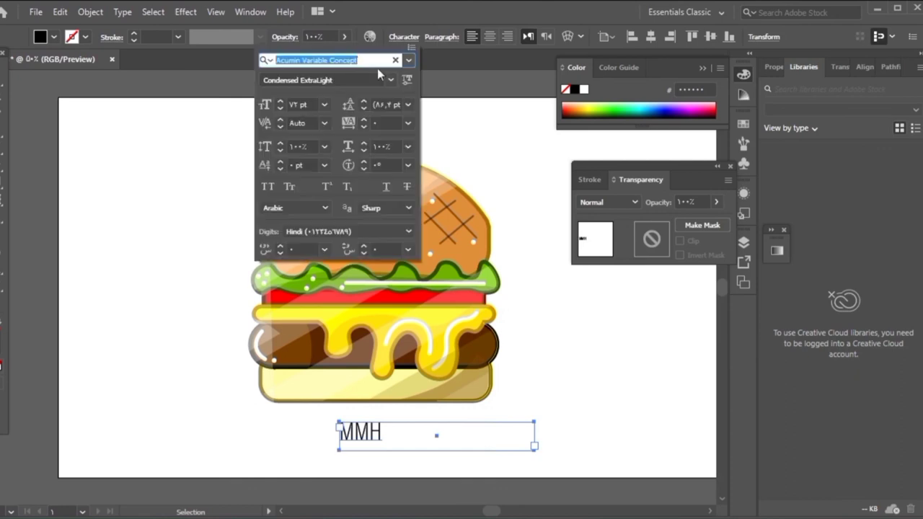
pyautogui.click(280, 105)
pyautogui.click(280, 104)
pyautogui.moveTo(372, 446); pyautogui.dragTo(367, 429)
pyautogui.press('t')
pyautogui.moveTo(300, 441); pyautogui.dragTo(454, 459)
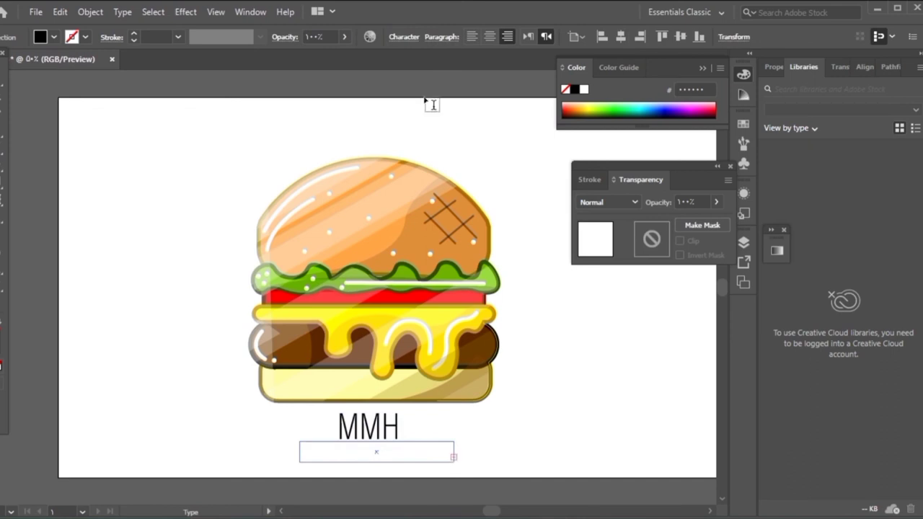
# Step: Type STODIO in a new text area at a smaller font size
pyautogui.click(403, 36)
pyautogui.click(320, 107)
pyautogui.click(339, 333)
pyautogui.click(348, 451)
pyautogui.moveTo(510, 393)
pyautogui.mouseDown()
pyautogui.moveTo(700, 448)
pyautogui.moveTo(686, 440)
pyautogui.mouseUp()
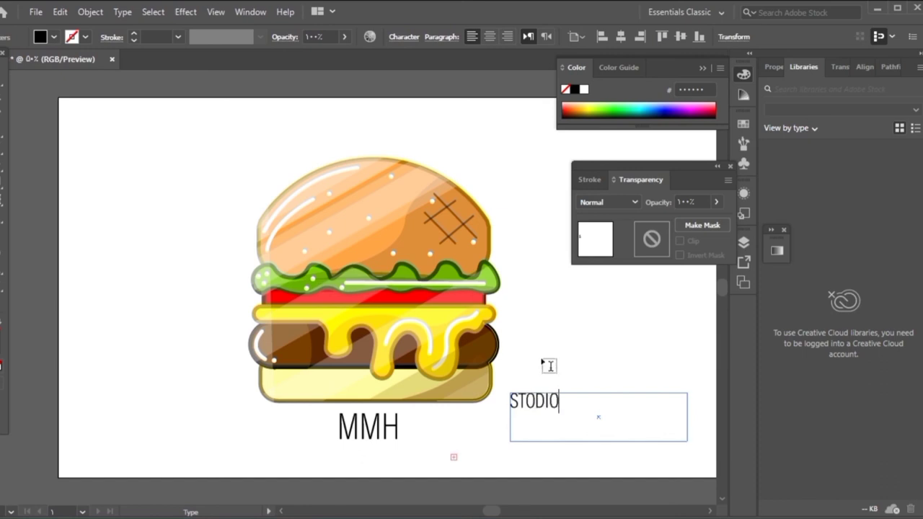
pyautogui.press('Escape')
# Step: Position STODIO centred directly beneath MMH
pyautogui.moveTo(541, 410); pyautogui.dragTo(377, 463)
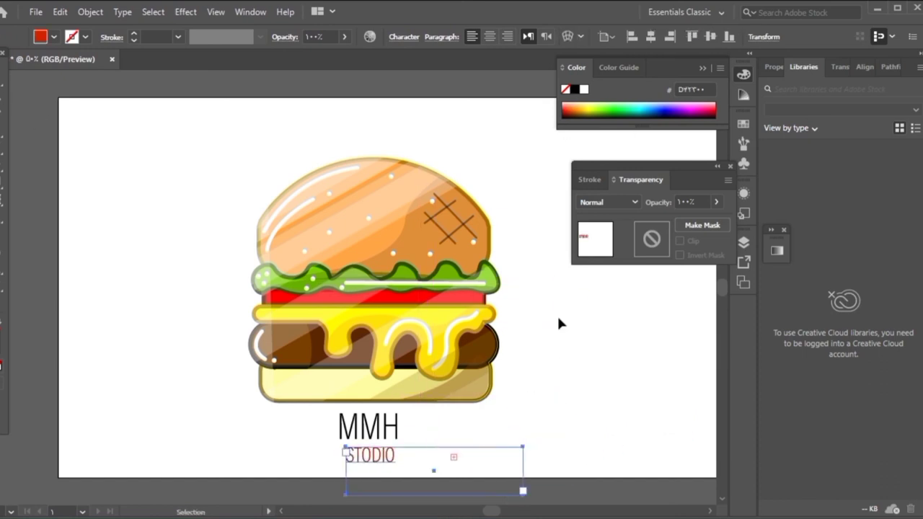
pyautogui.click(449, 459)
pyautogui.moveTo(449, 459); pyautogui.dragTo(470, 474)
pyautogui.click(424, 478)
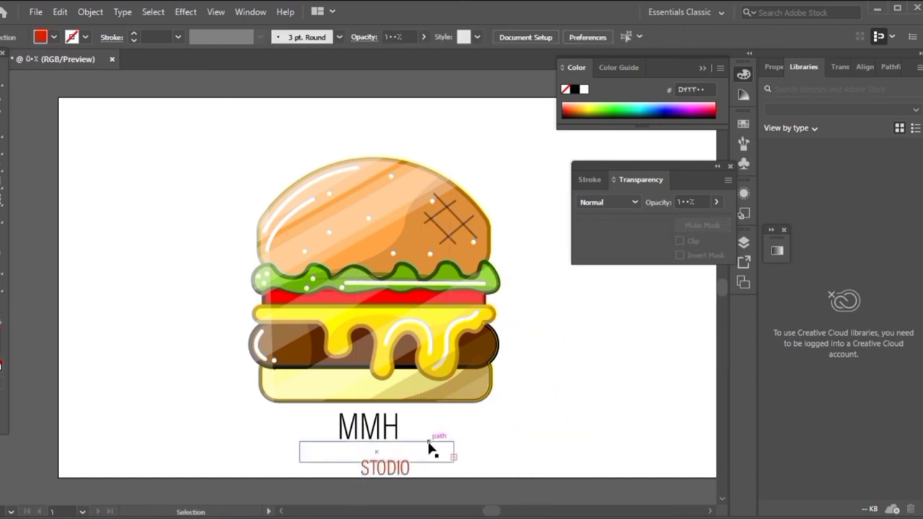
pyautogui.moveTo(405, 470); pyautogui.dragTo(391, 456)
pyautogui.click(553, 339)
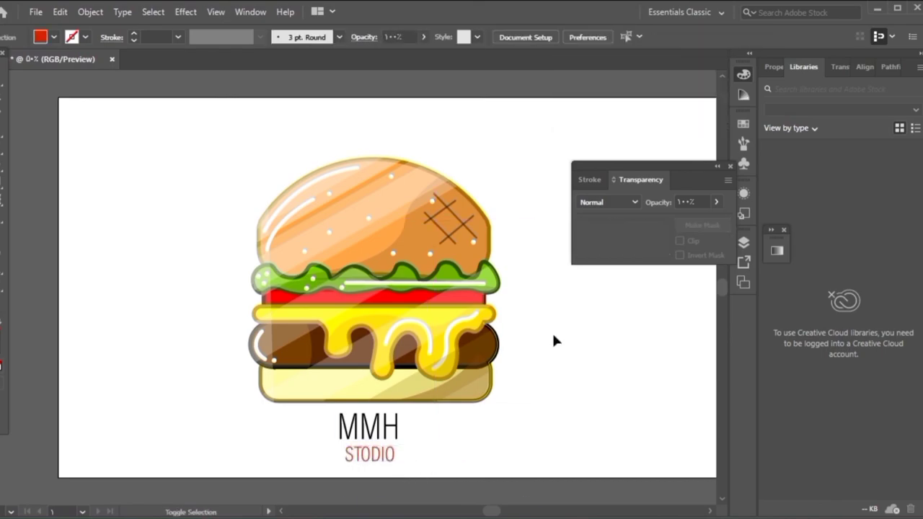